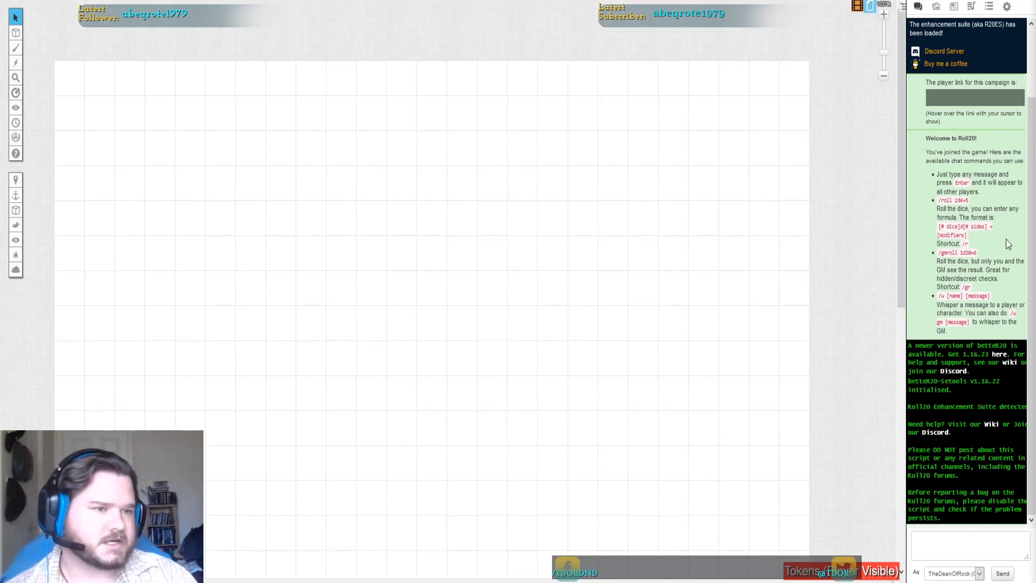
Create a new rollable table and name it Copper.
{"action": "scroll", "coordinate": [960, 210], "scroll_direction": "up", "scroll_amount": 3}
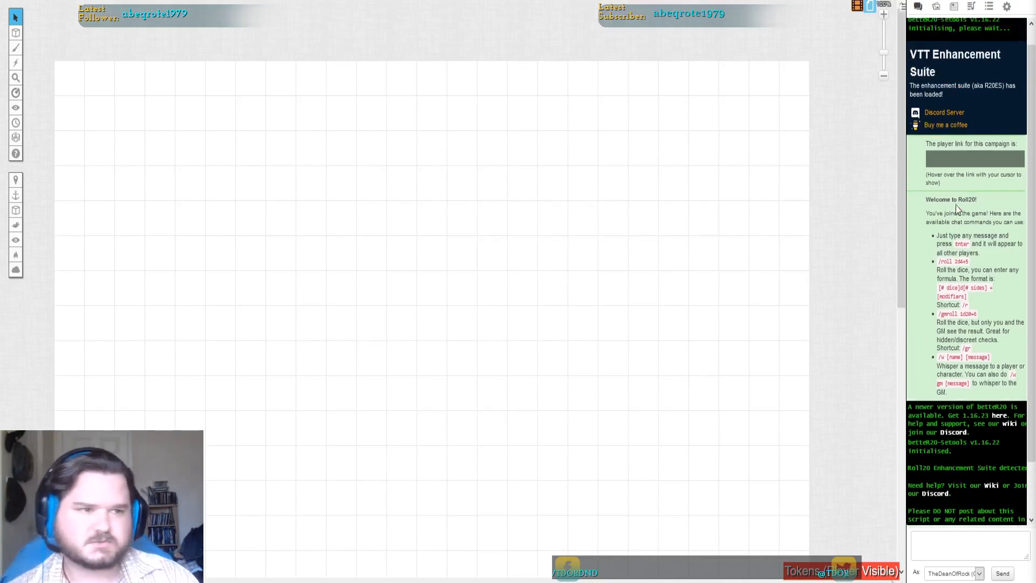
{"action": "left_click", "coordinate": [989, 6]}
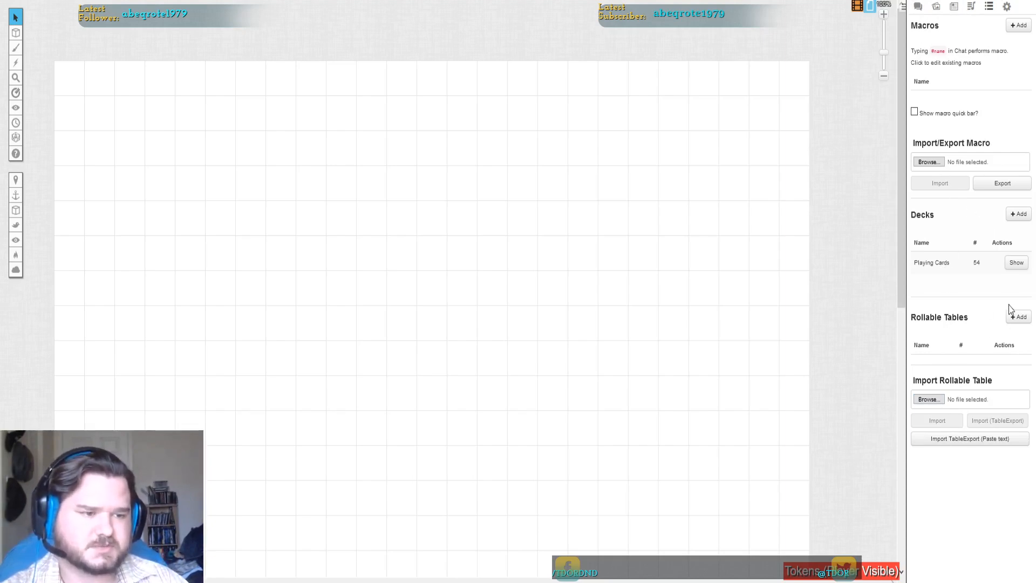
{"action": "left_click", "coordinate": [1026, 321]}
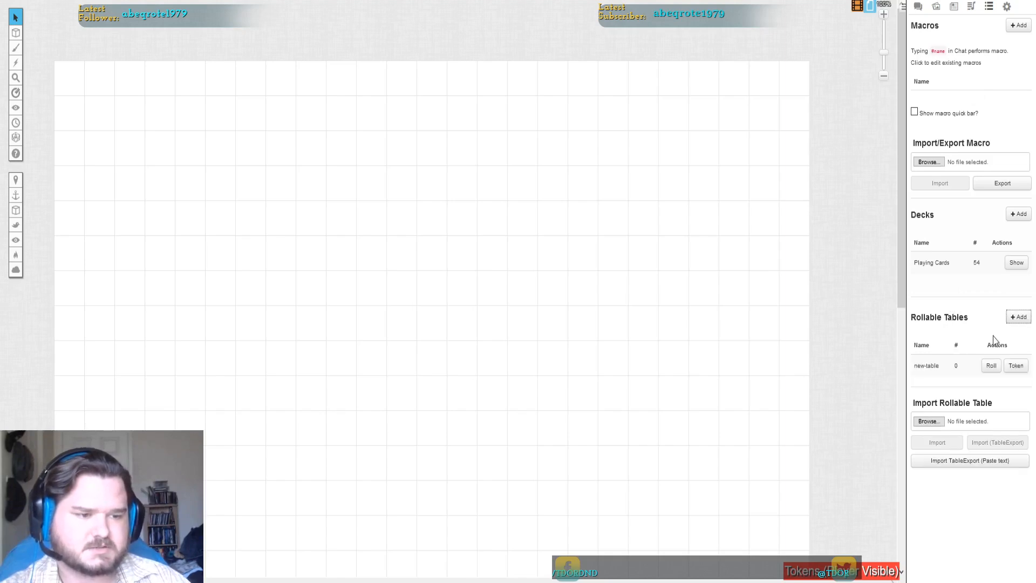
{"action": "left_click", "coordinate": [926, 367]}
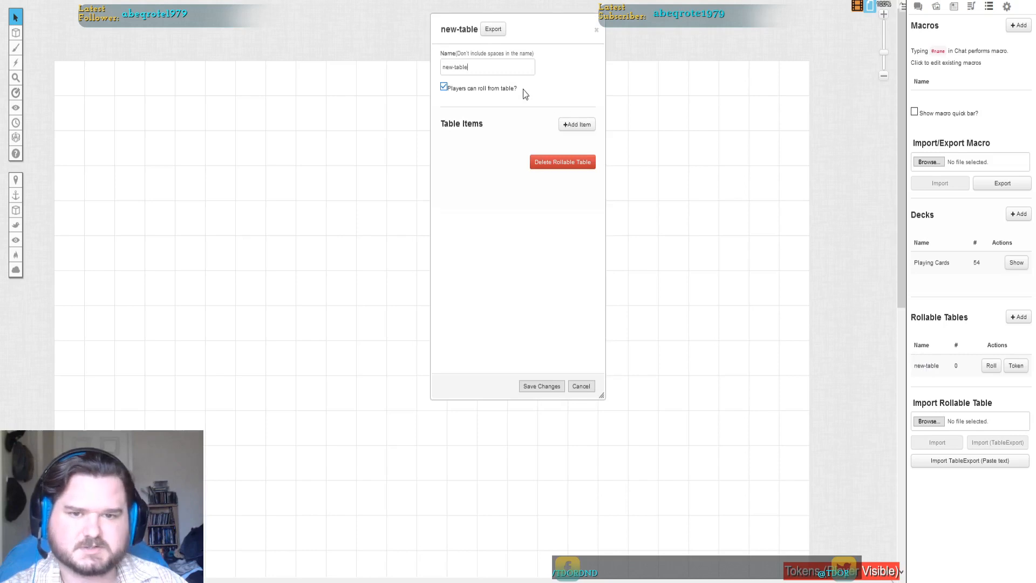
{"action": "left_click_drag", "start_coordinate": [505, 69], "coordinate": [374, 50]}
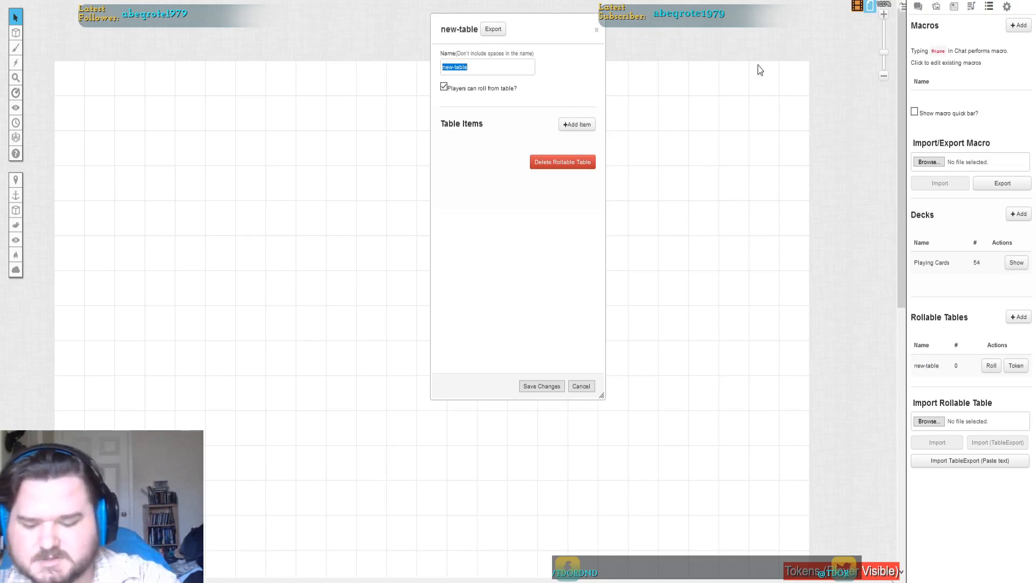
{"action": "type", "text": "Copper"}
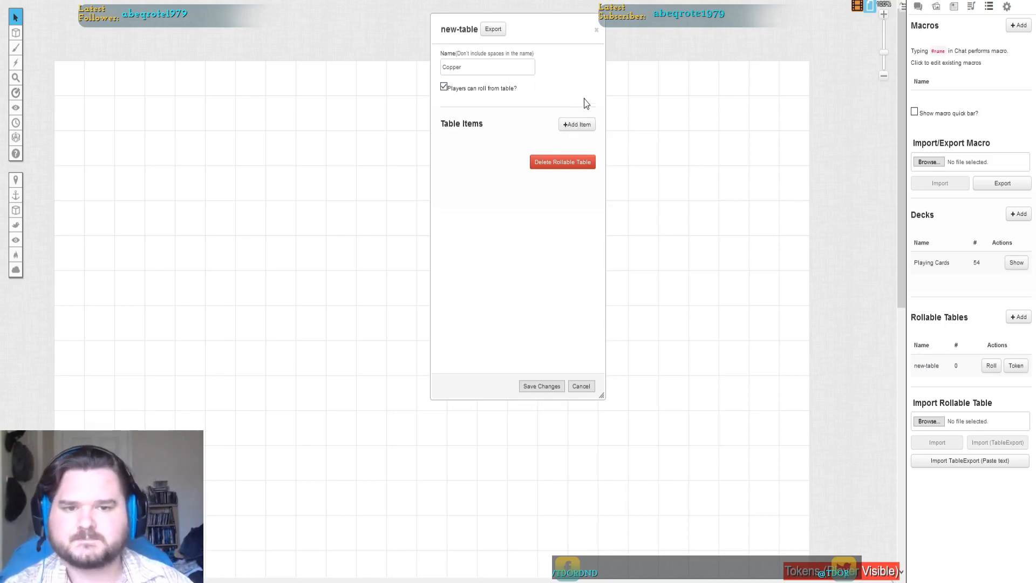
Add an item named 10cp to the Copper table and test-roll the table in chat.
{"action": "left_click", "coordinate": [565, 126]}
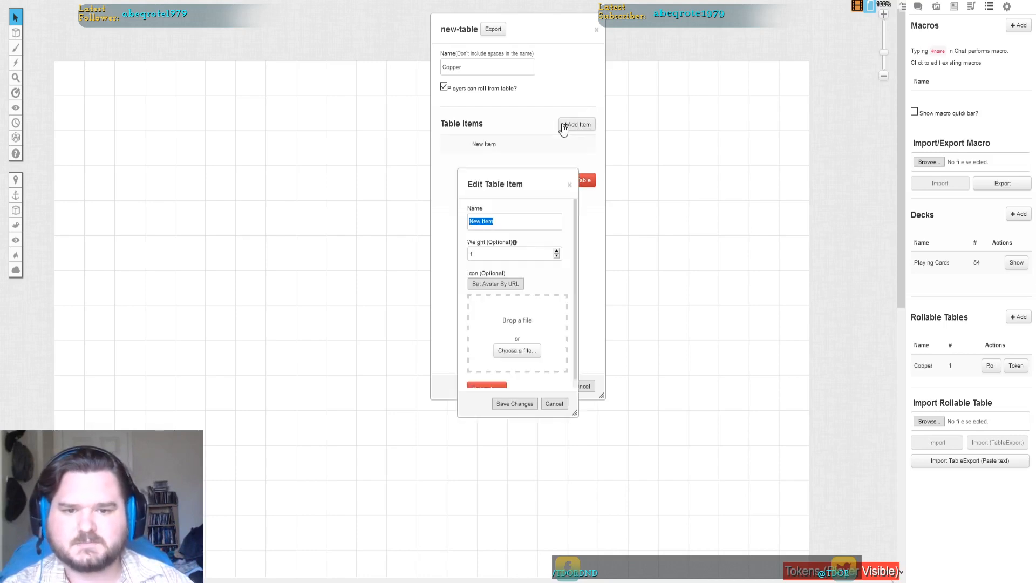
{"action": "left_click_drag", "start_coordinate": [508, 186], "coordinate": [486, 159]}
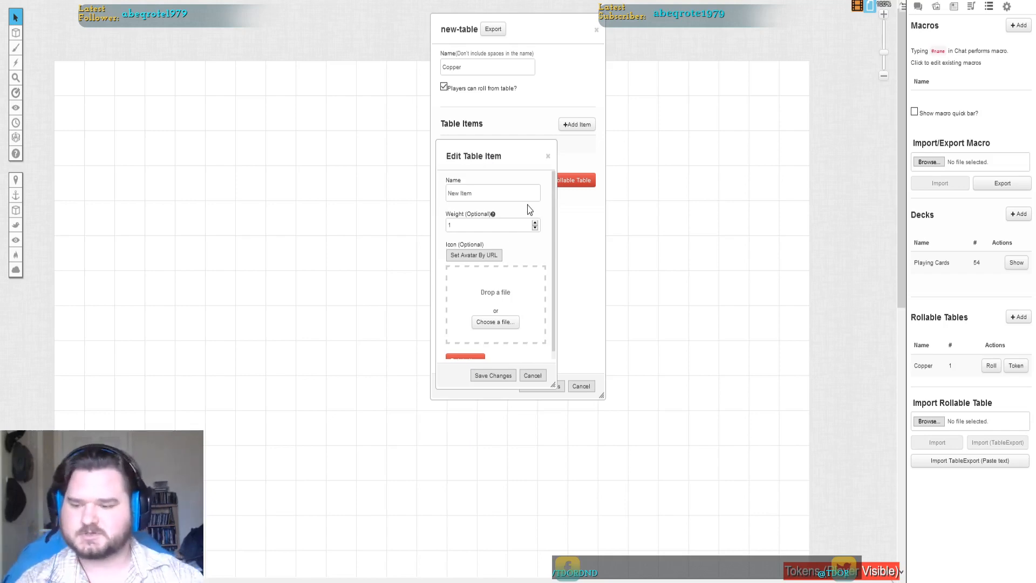
{"action": "triple_click", "coordinate": [474, 197]}
{"action": "left_click", "coordinate": [473, 197]}
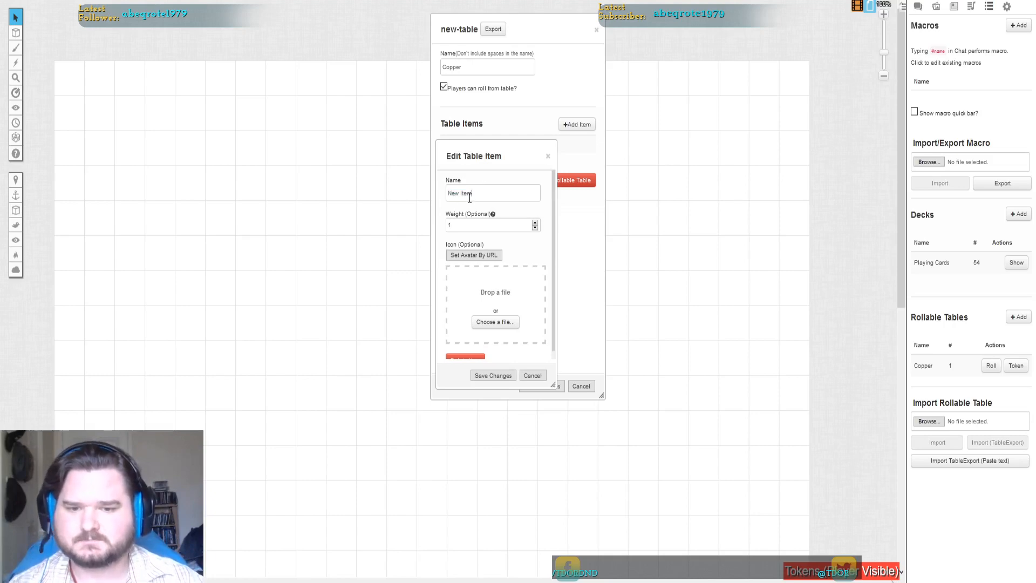
{"action": "left_click_drag", "start_coordinate": [470, 198], "coordinate": [438, 208]}
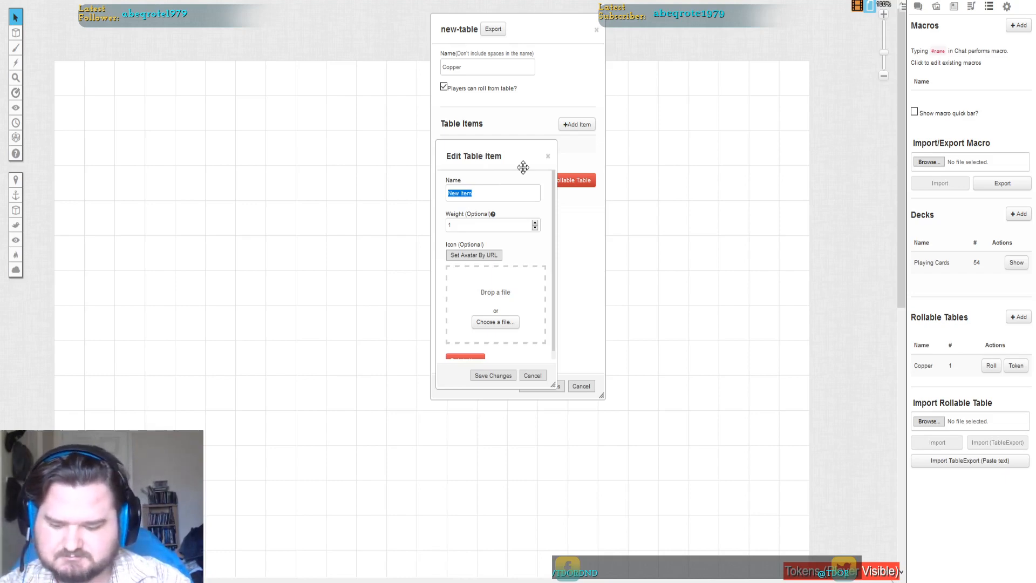
{"action": "type", "text": "10"}
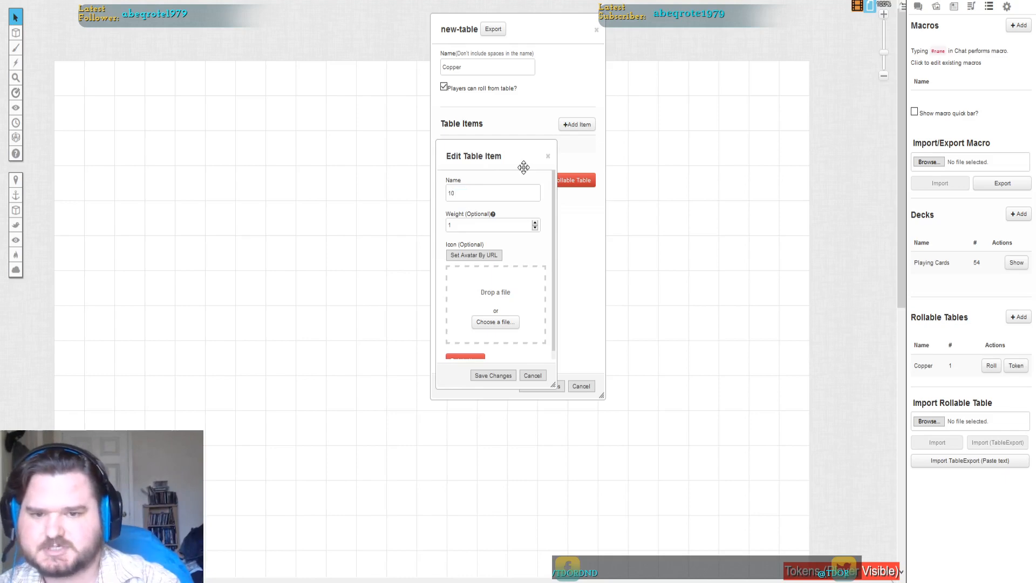
{"action": "type", "text": "cp"}
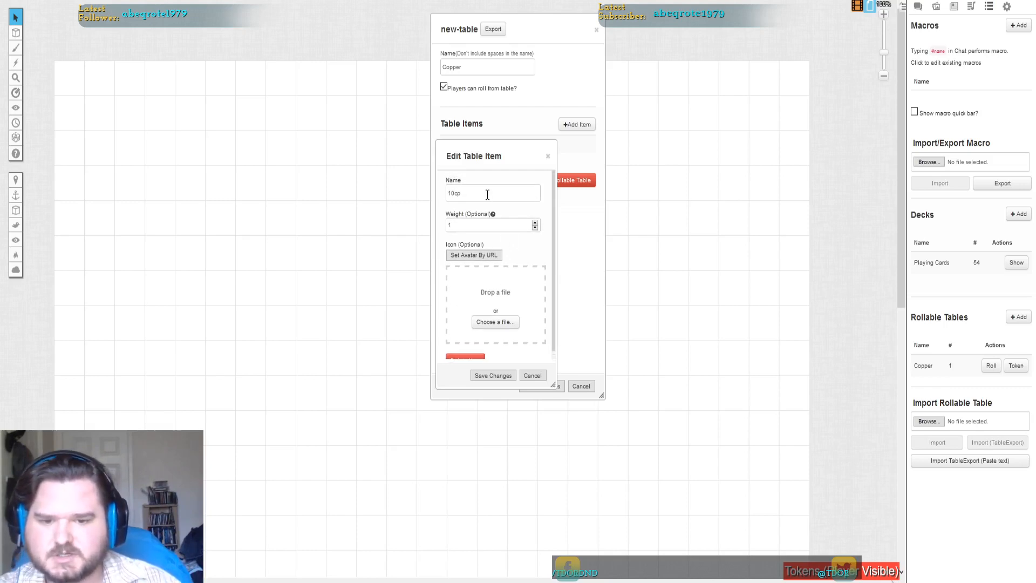
{"action": "left_click", "coordinate": [503, 383]}
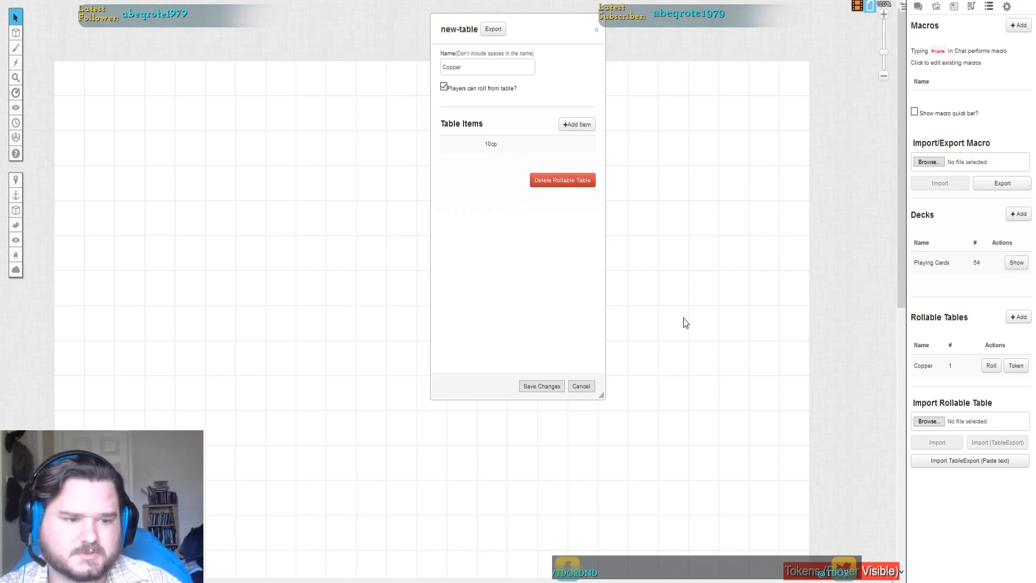
{"action": "left_click", "coordinate": [990, 366]}
{"action": "left_click", "coordinate": [917, 6]}
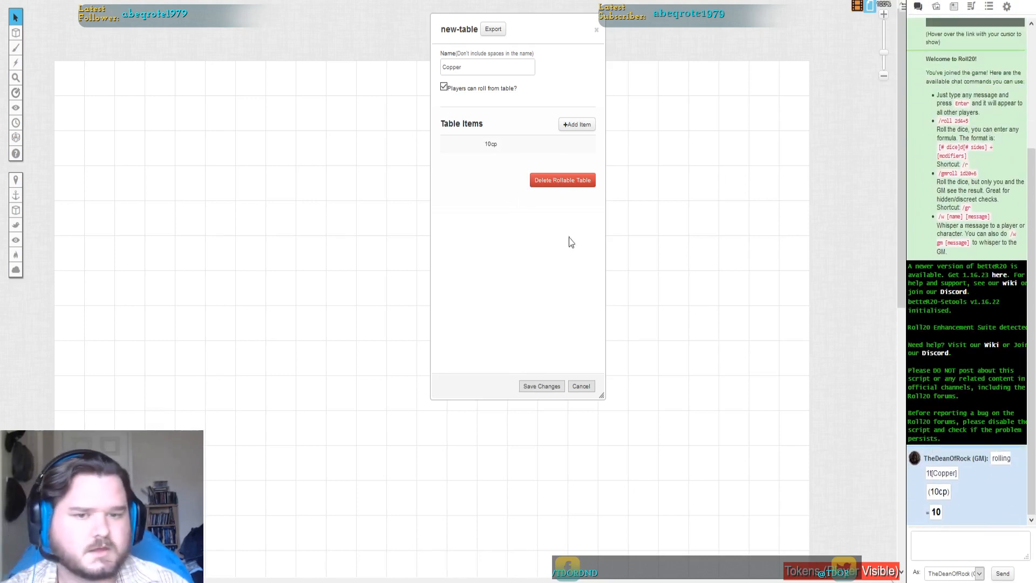
Add two placeholder items named sdfgzsdfgasdgfe and asdasdasd to the Copper table.
{"action": "left_click", "coordinate": [578, 130]}
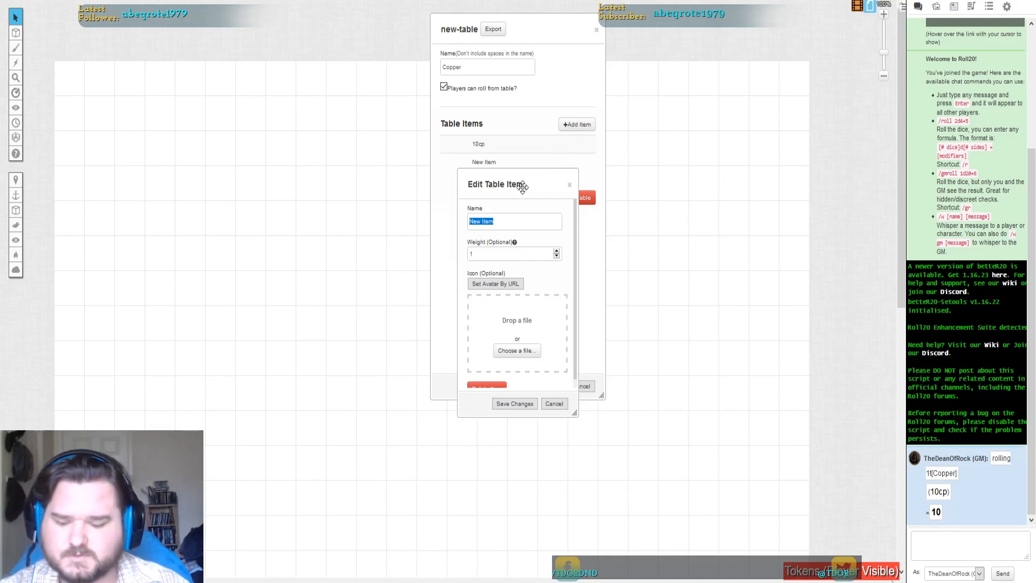
{"action": "type", "text": "sdfgzsdfgasdgfe"}
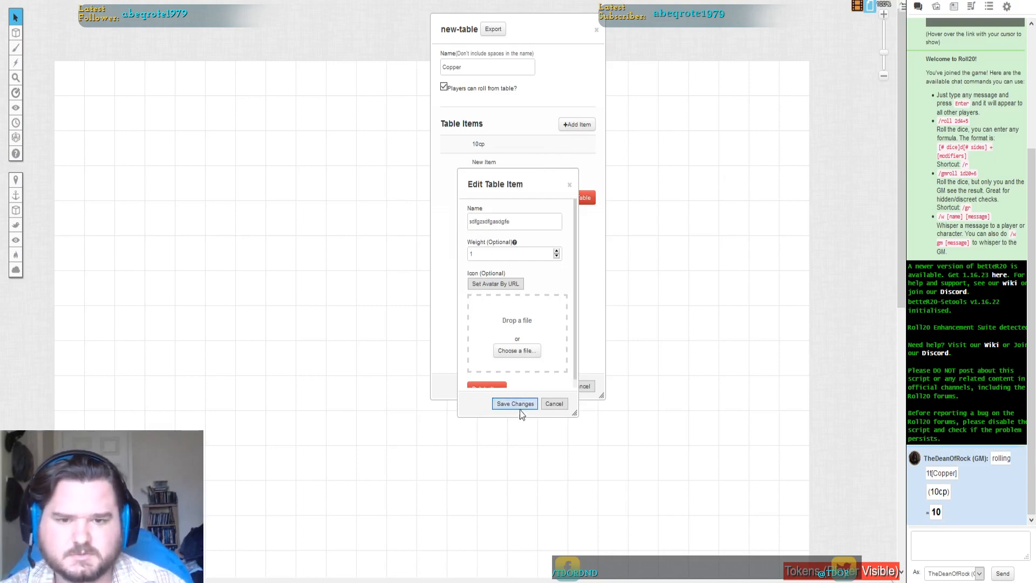
{"action": "left_click", "coordinate": [515, 404]}
{"action": "left_click", "coordinate": [577, 124]}
{"action": "type", "text": "asdasdasd"}
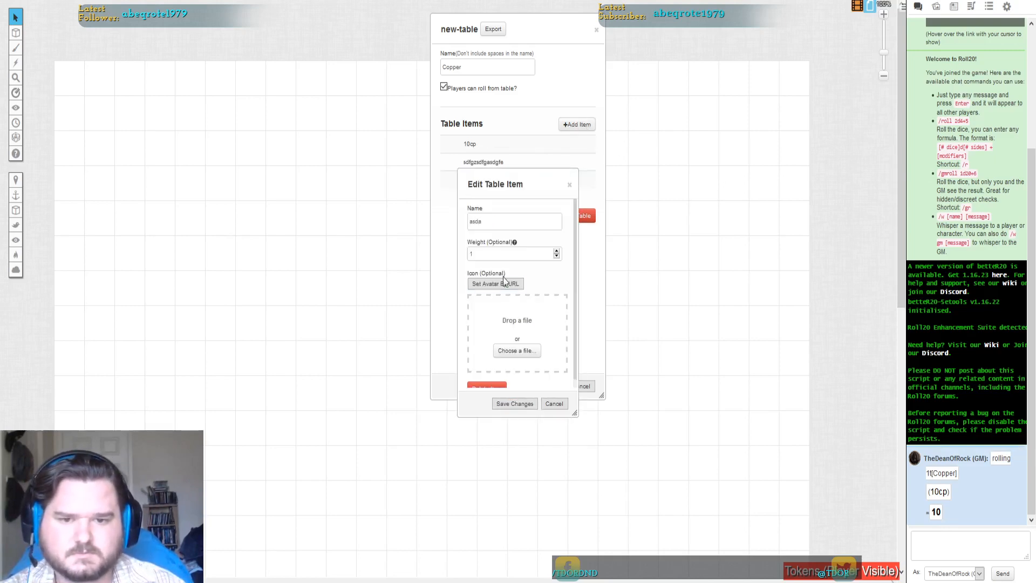
{"action": "left_click", "coordinate": [515, 403]}
Add three more placeholder items named asasdfsagf, 12341231 and asdasdad to the Copper table.
{"action": "left_click", "coordinate": [568, 125]}
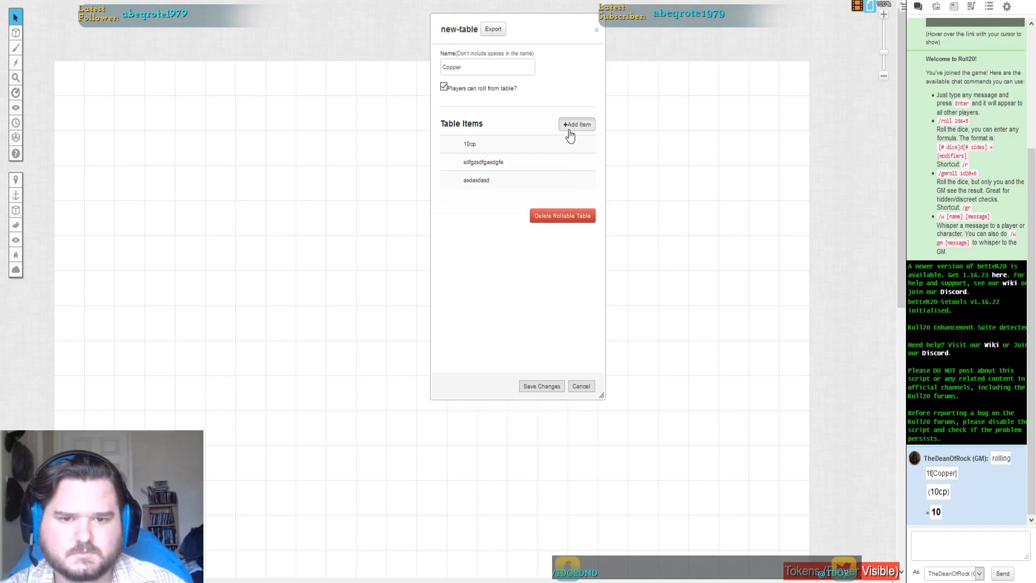
{"action": "type", "text": "asasdfsagf"}
{"action": "left_click", "coordinate": [514, 404]}
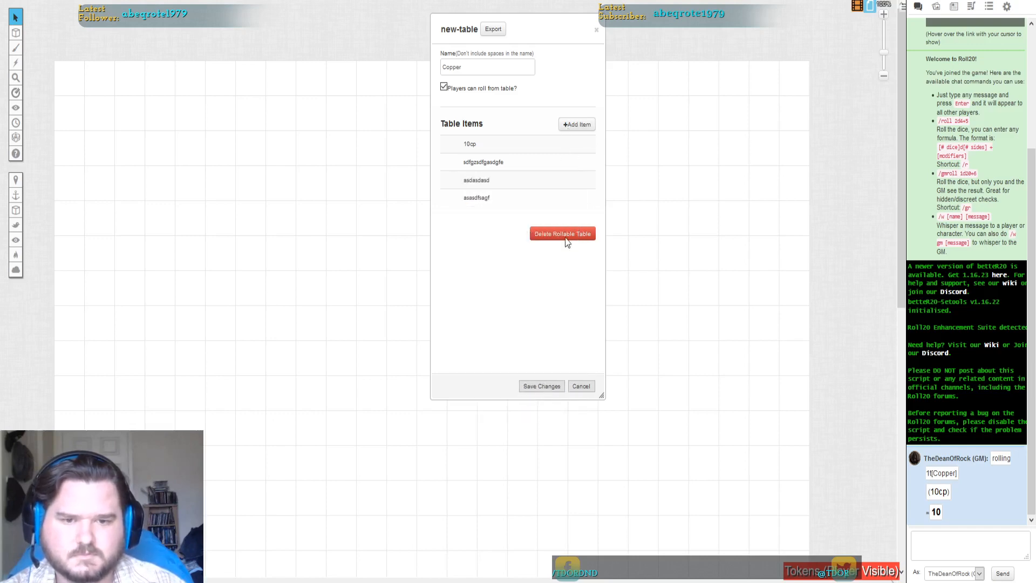
{"action": "left_click", "coordinate": [580, 125]}
{"action": "type", "text": "12341231"}
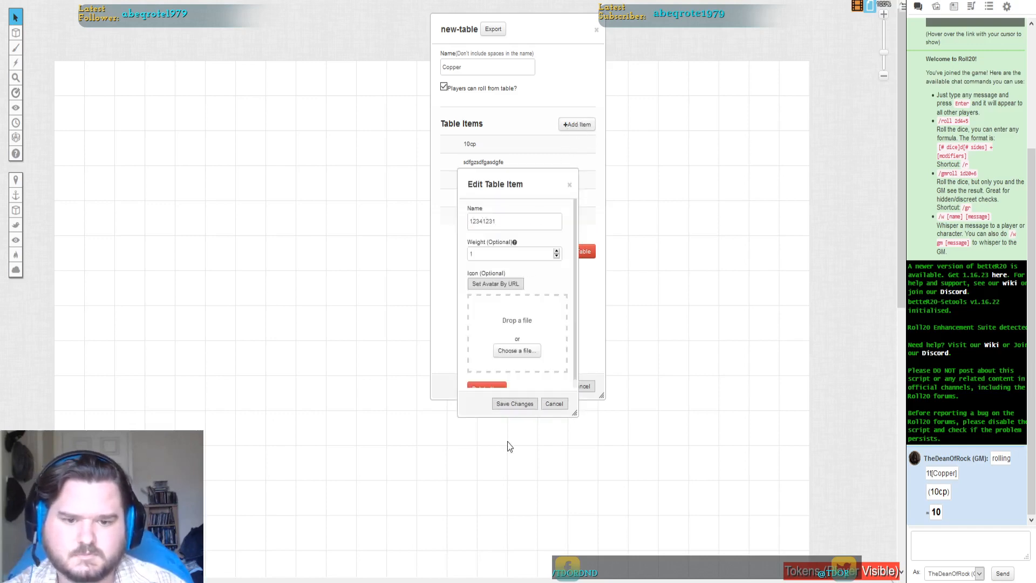
{"action": "left_click", "coordinate": [517, 404]}
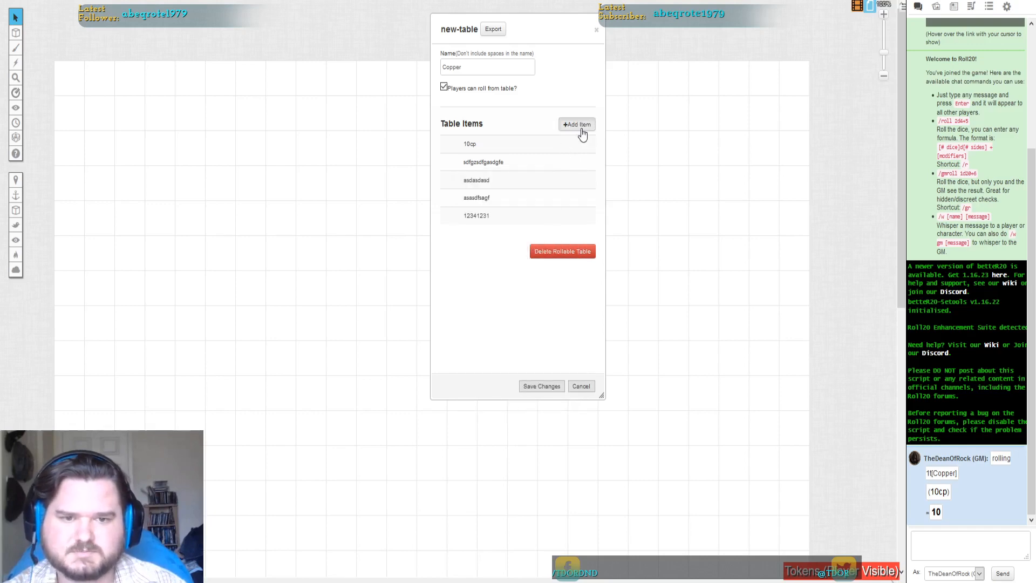
{"action": "left_click", "coordinate": [577, 128]}
{"action": "type", "text": "asdasdad"}
{"action": "left_click", "coordinate": [517, 404]}
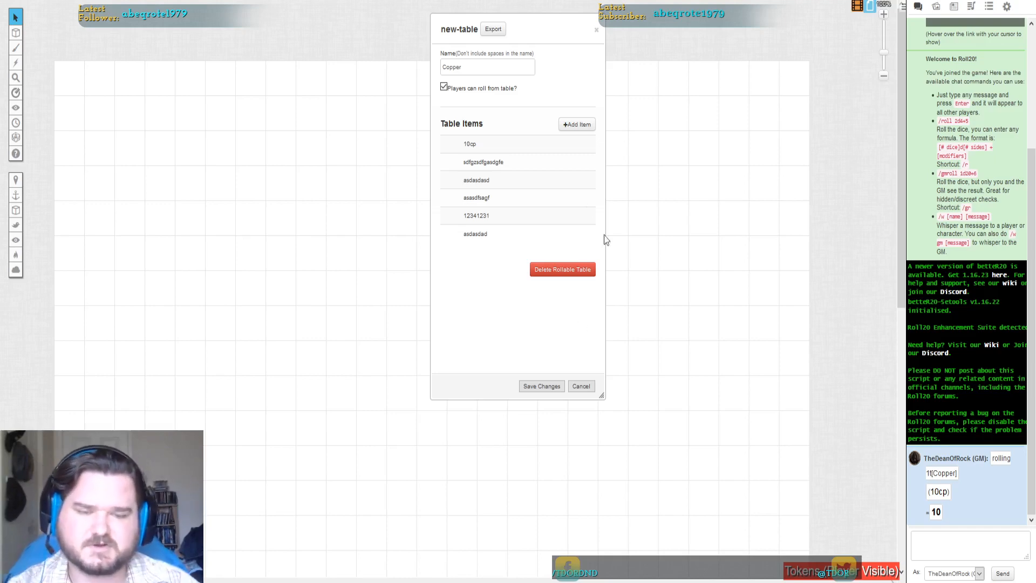
Add another placeholder item named asdgkl;jnasdfvNew Item to the Copper table, keeping its weight at 1.
{"action": "left_click", "coordinate": [579, 126]}
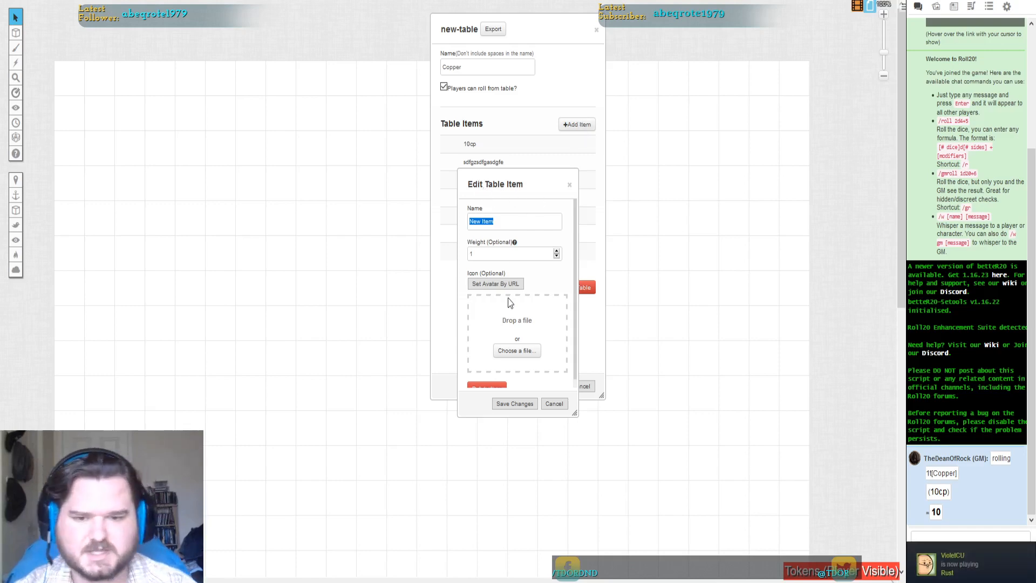
{"action": "left_click", "coordinate": [536, 285]}
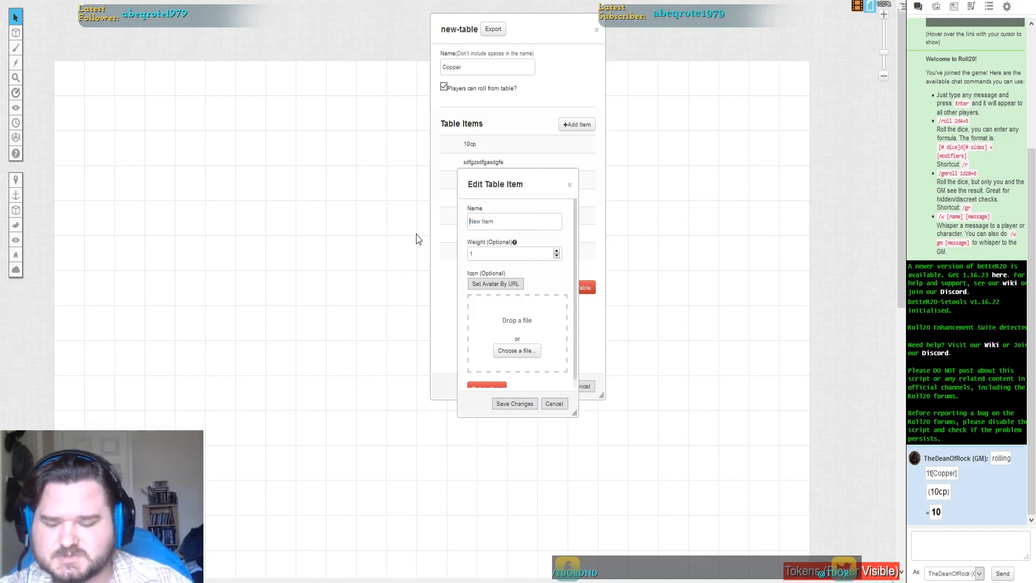
{"action": "type", "text": "asdgkl;jnasdfv"}
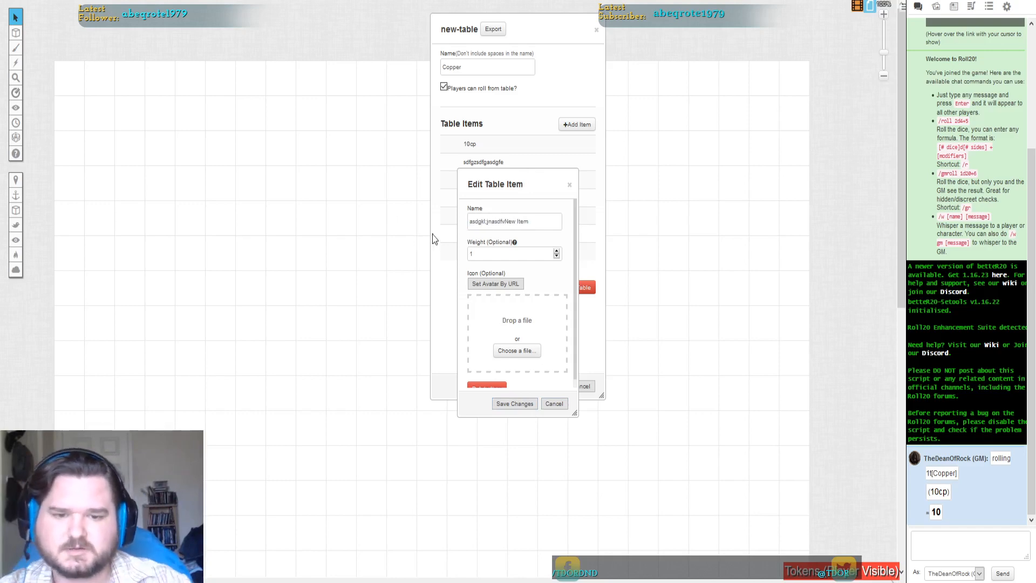
{"action": "left_click", "coordinate": [499, 403]}
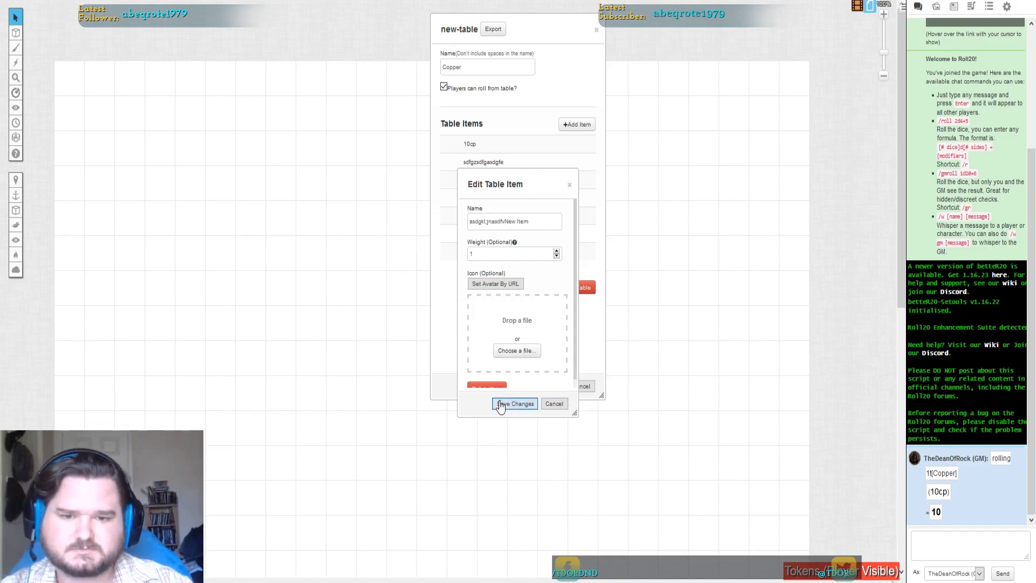
Roll the Copper table several times and check the rolled items in the chat.
{"action": "left_click", "coordinate": [989, 6]}
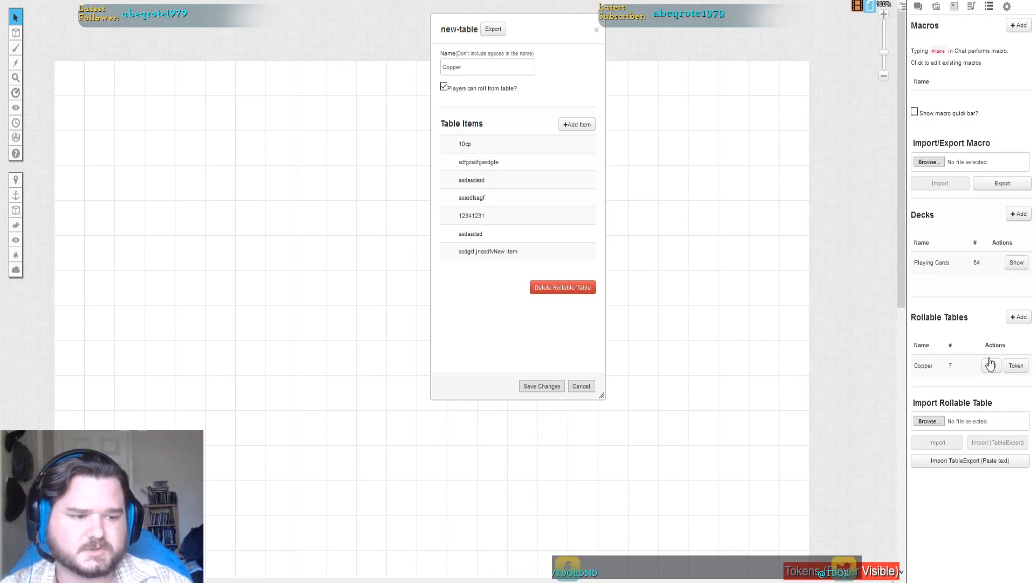
{"action": "left_click", "coordinate": [991, 366]}
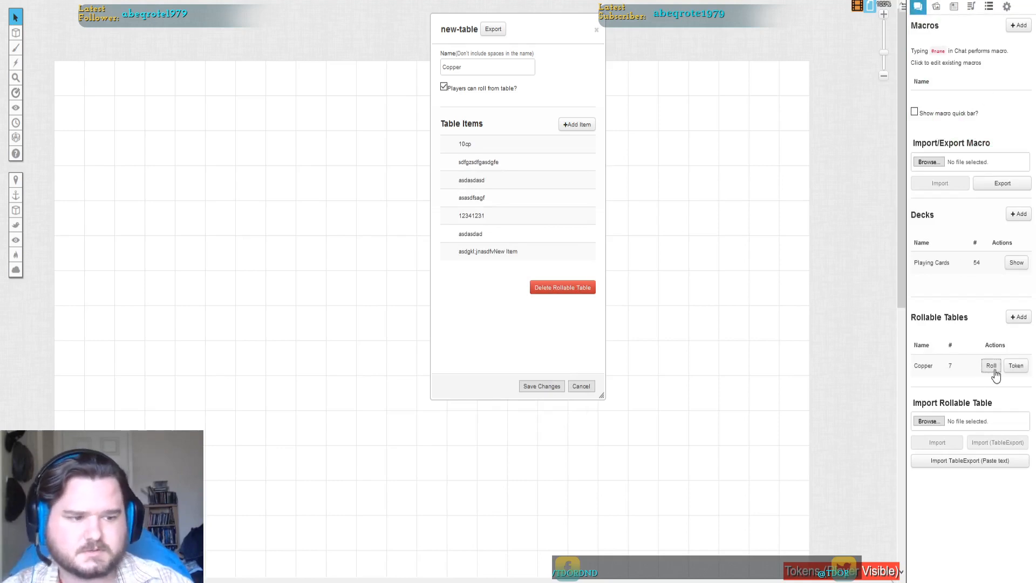
{"action": "left_click", "coordinate": [918, 7]}
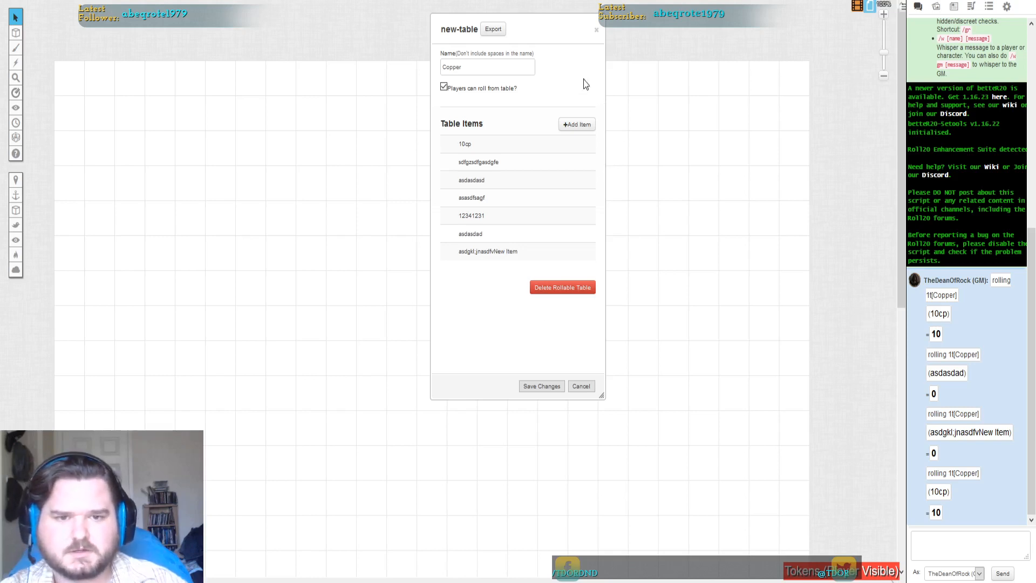
{"action": "left_click", "coordinate": [989, 6]}
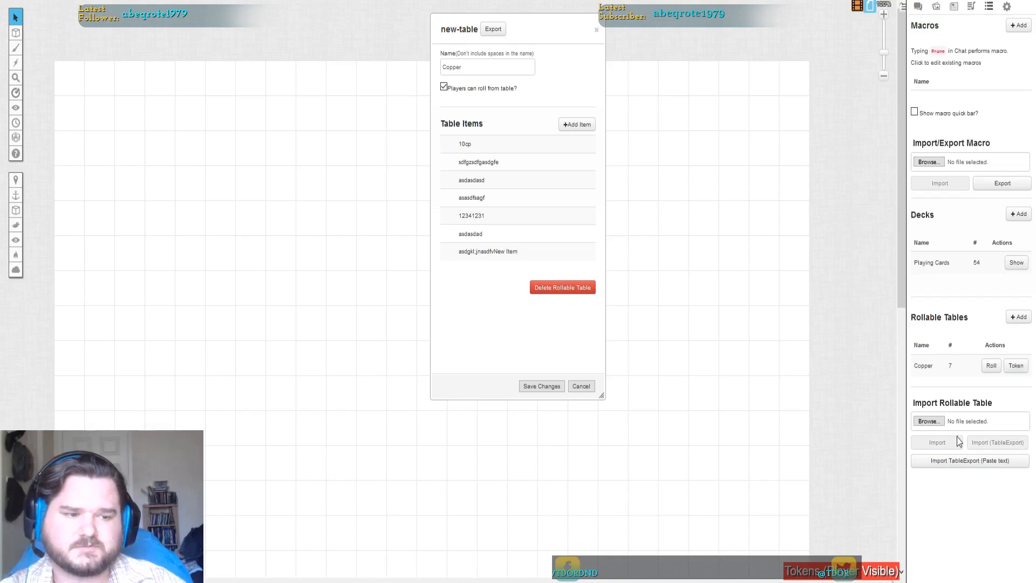
{"action": "left_click", "coordinate": [991, 366]}
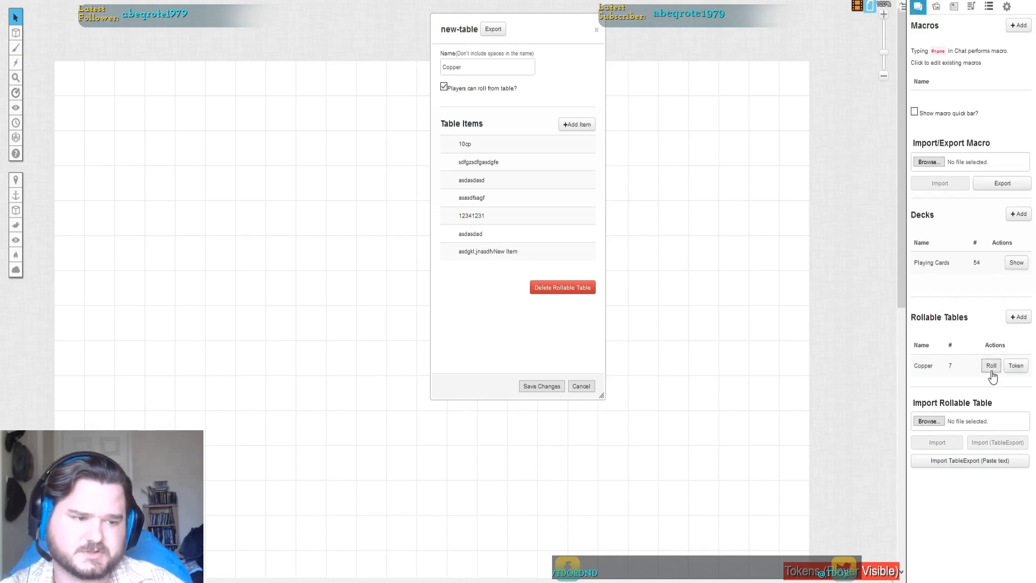
{"action": "left_click", "coordinate": [918, 6]}
{"action": "scroll", "coordinate": [946, 397], "scroll_direction": "down", "scroll_amount": 3}
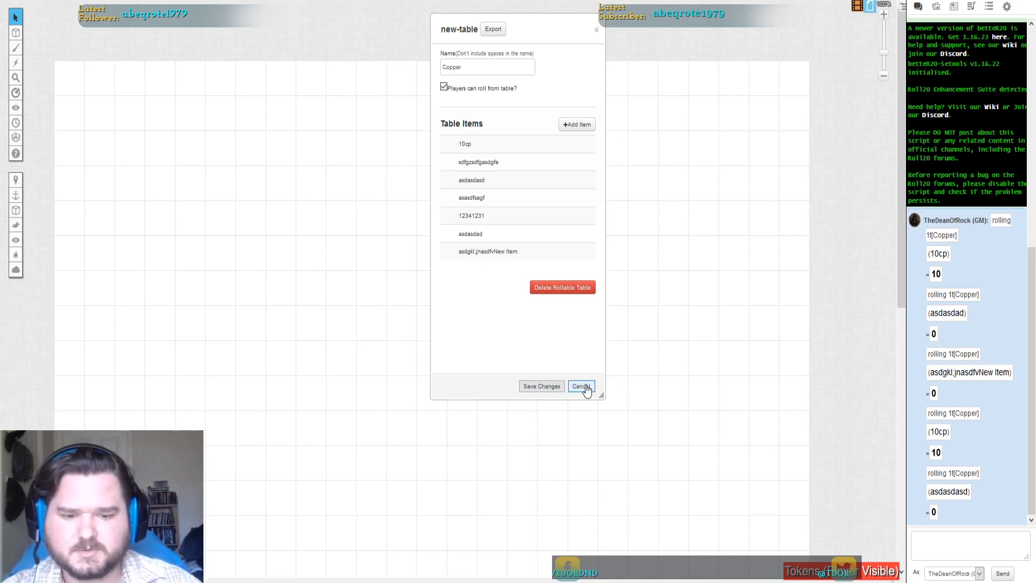
Save the Copper table's changes and return to the list of macros, decks and rollable tables.
{"action": "left_click", "coordinate": [552, 386]}
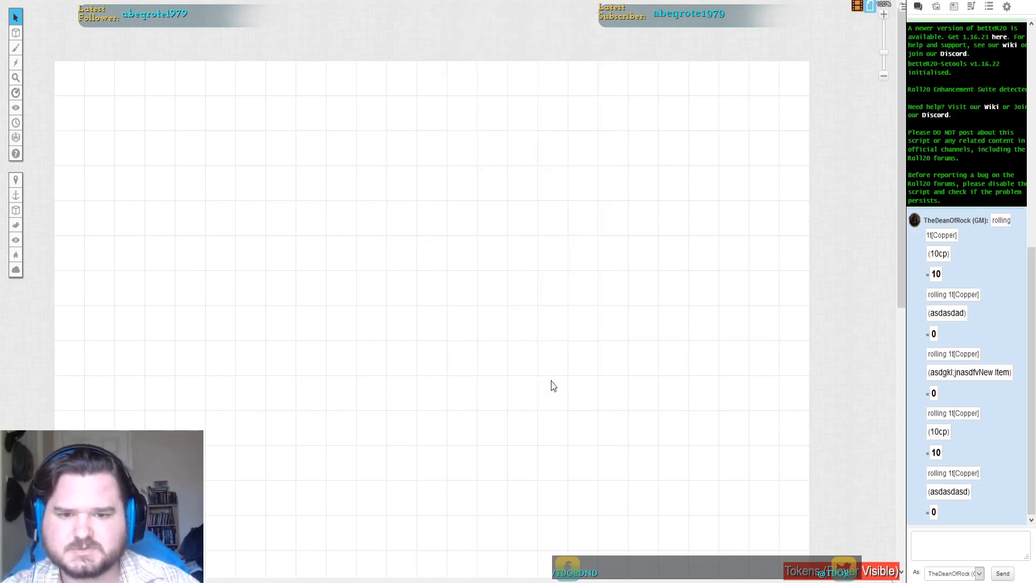
{"action": "left_click", "coordinate": [954, 9]}
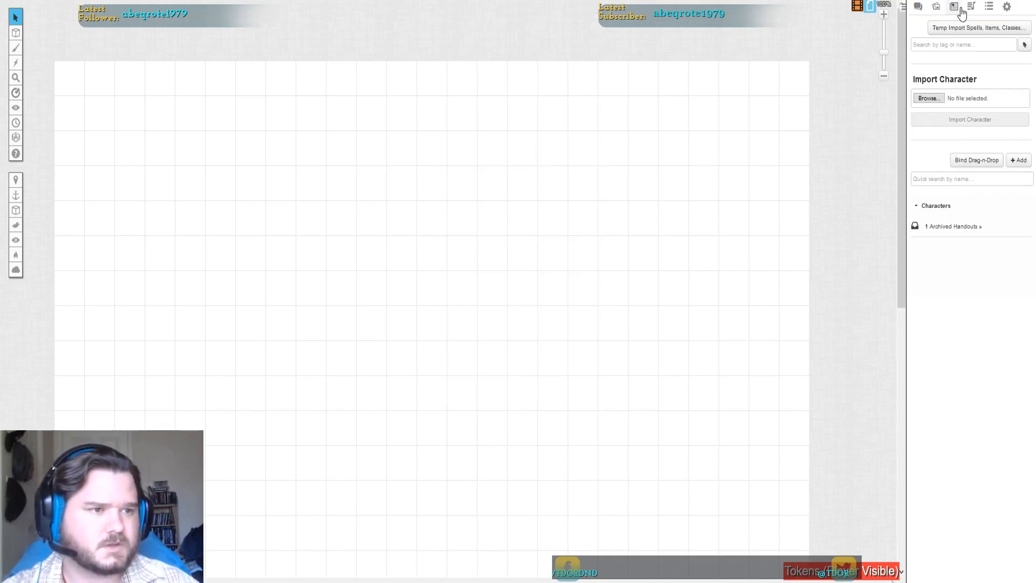
{"action": "left_click", "coordinate": [989, 7]}
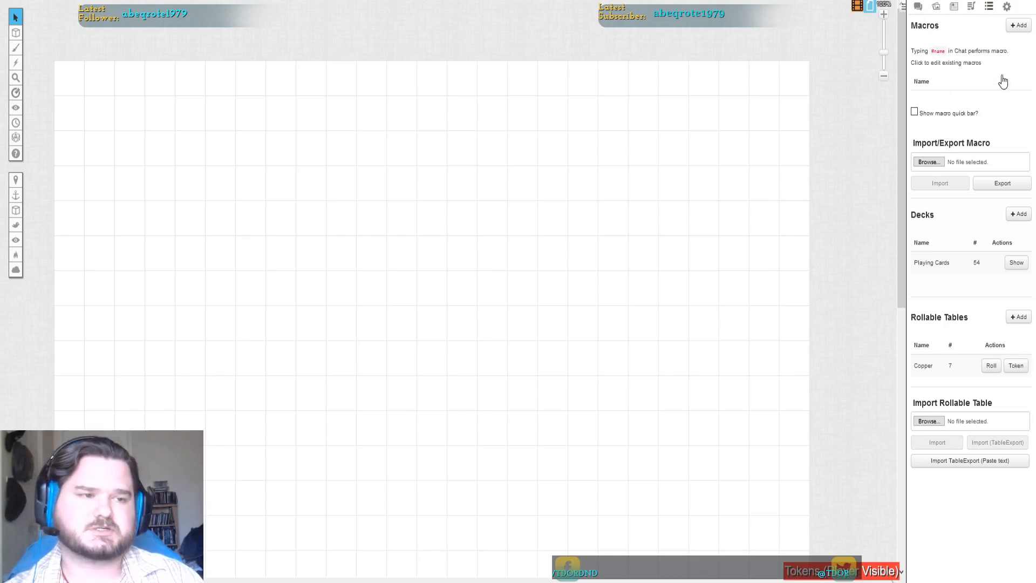
Add a macro named Copper with the action /w gm &{template:default}{{name=Copper}} {{[[1t[Copper-Loot]]]}}.
{"action": "left_click", "coordinate": [1022, 24]}
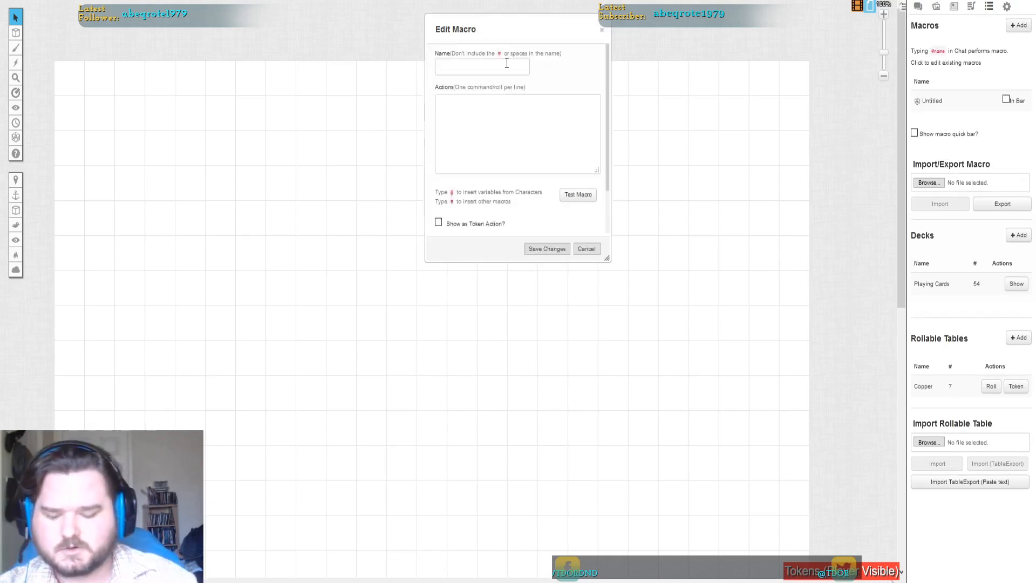
{"action": "type", "text": "Copper"}
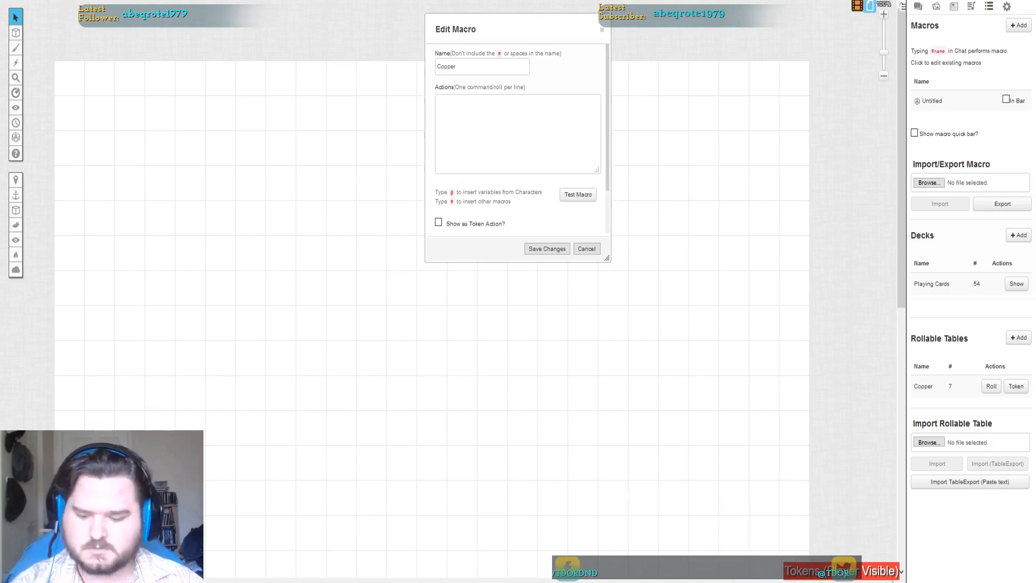
{"action": "left_click", "coordinate": [485, 111]}
{"action": "type", "text": "/w gm &{template:default}{{name=Copper}} {{[[1t[Copper-Loot]]]}}"}
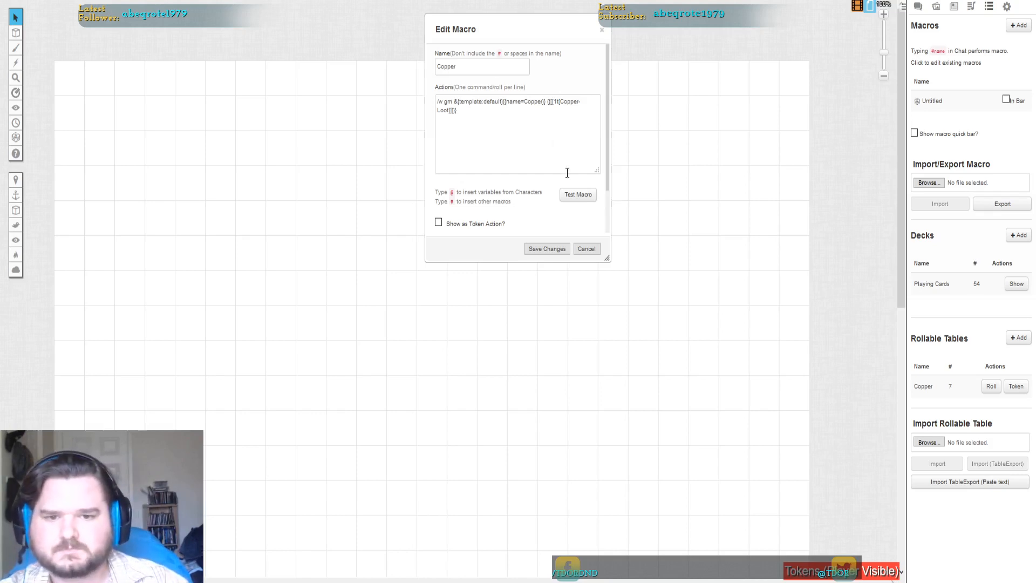
Shorten the table name in the macro's roll command to Copper so it matches the rollable table.
{"action": "scroll", "coordinate": [547, 92], "scroll_direction": "down", "scroll_amount": 1}
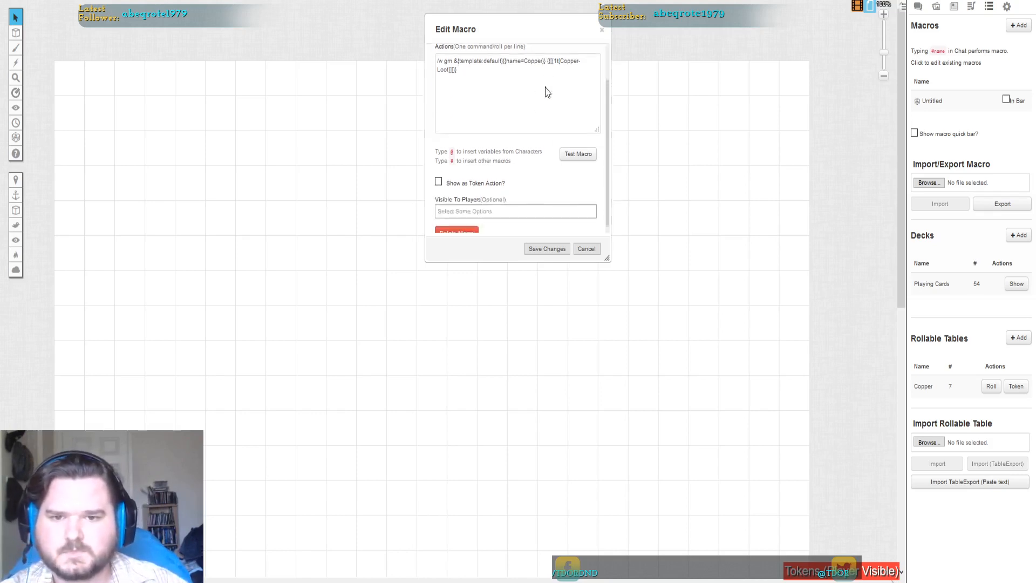
{"action": "scroll", "coordinate": [546, 92], "scroll_direction": "up", "scroll_amount": 1}
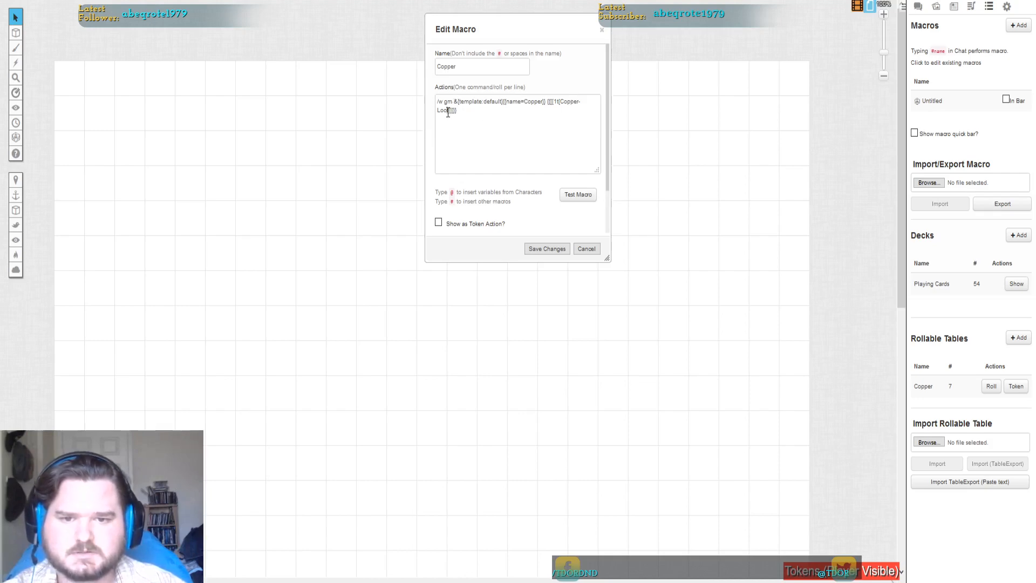
{"action": "key", "text": "BackSpace"}
{"action": "key", "text": "BackSpace"}
{"action": "key", "text": "BackSpace"}
{"action": "key", "text": "BackSpace"}
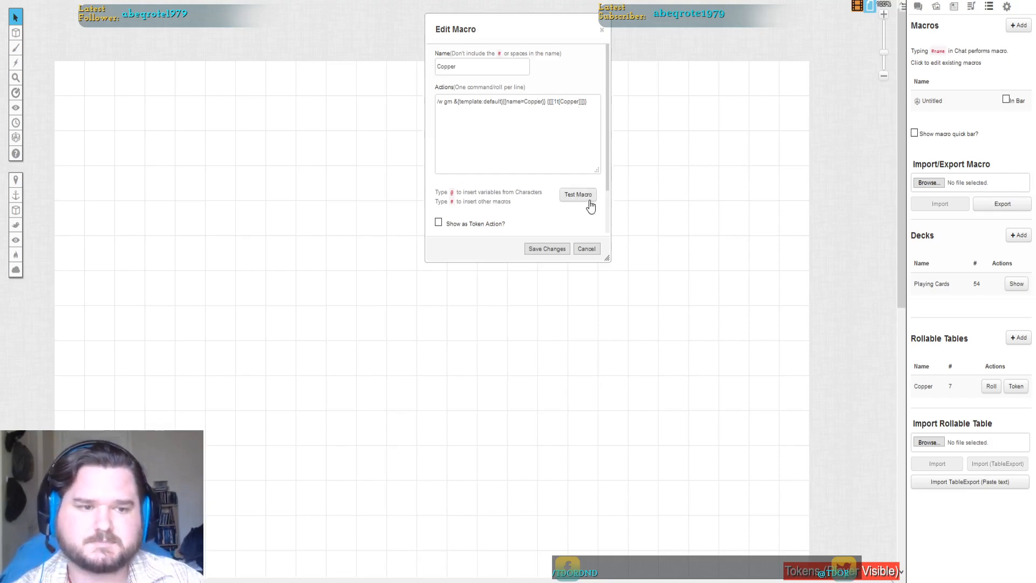
Bring up the chat, test the Copper macro repeatedly and check the results whispered to the GM.
{"action": "left_click", "coordinate": [918, 6]}
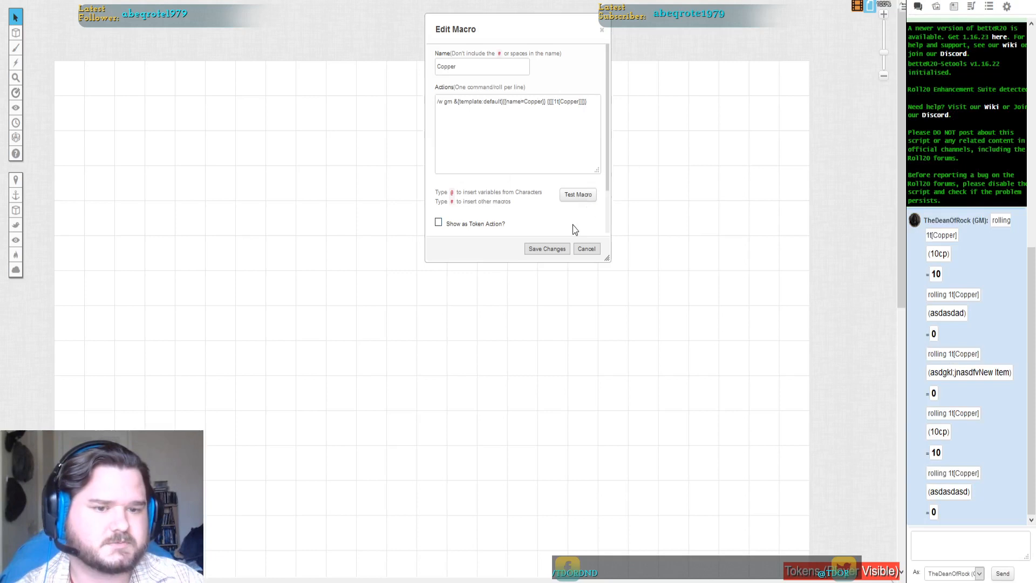
{"action": "left_click", "coordinate": [593, 201]}
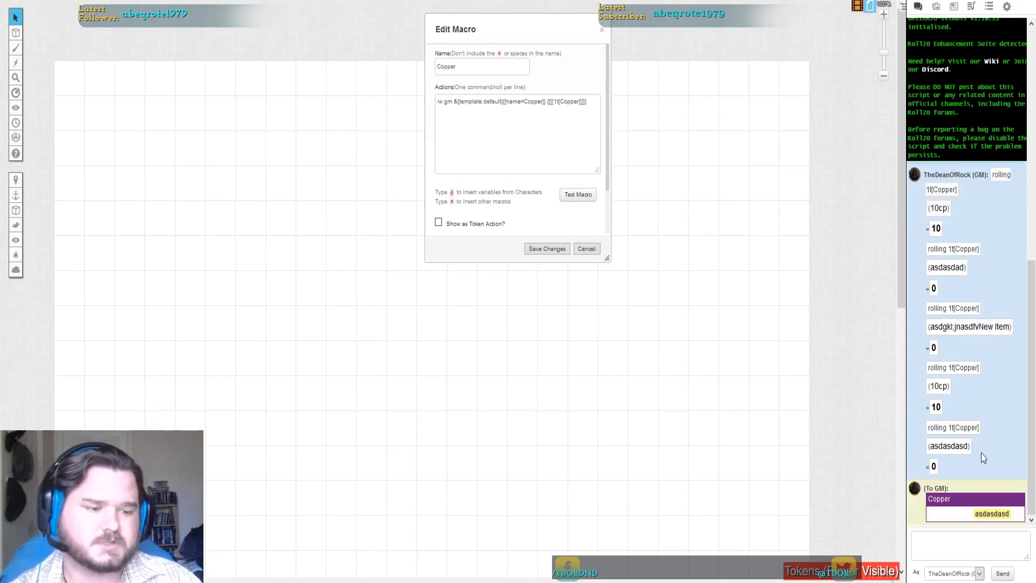
{"action": "mouse_move", "coordinate": [988, 513]}
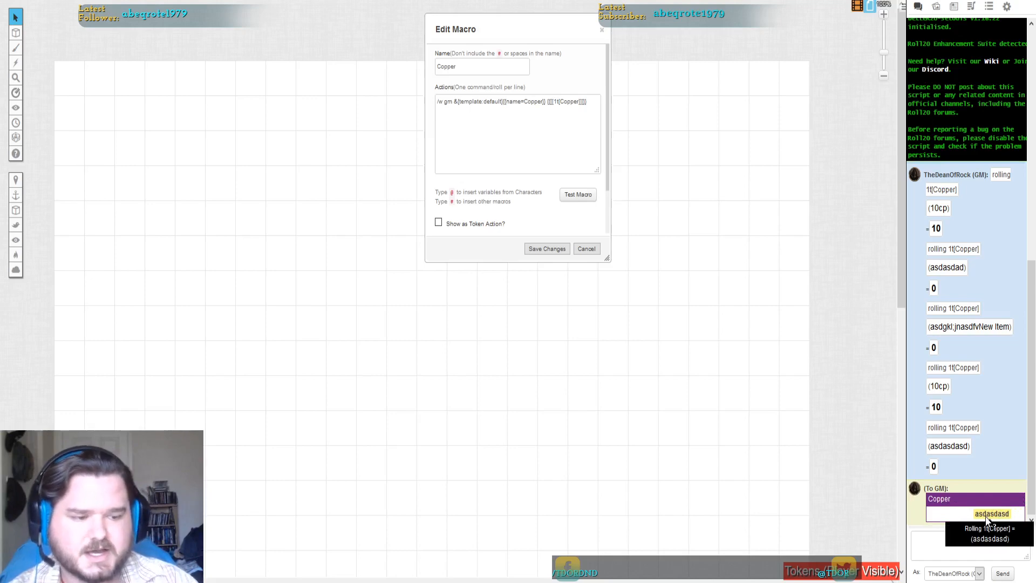
{"action": "left_click", "coordinate": [584, 204]}
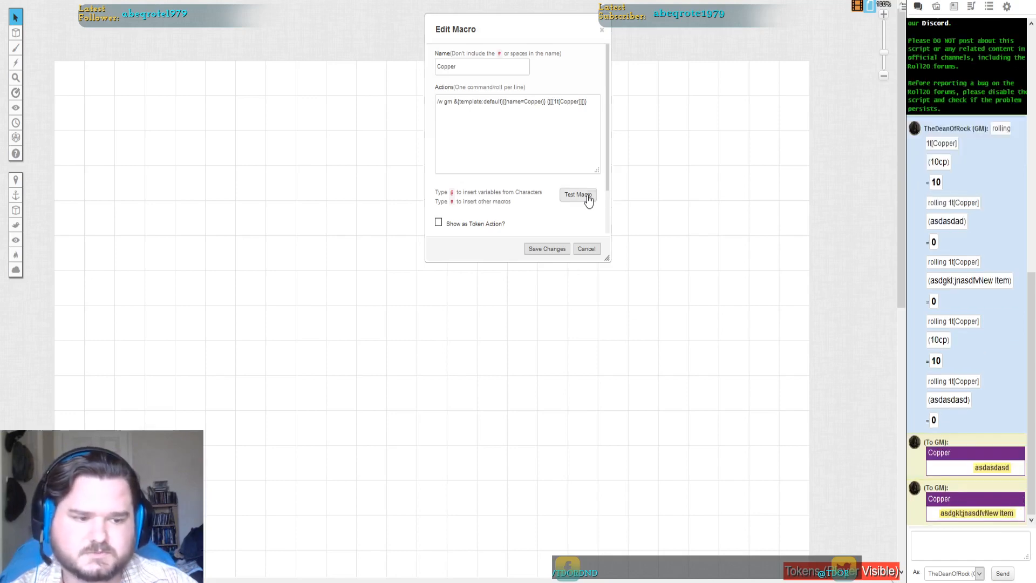
{"action": "left_click", "coordinate": [587, 198]}
{"action": "left_click", "coordinate": [588, 197]}
{"action": "left_click", "coordinate": [588, 198]}
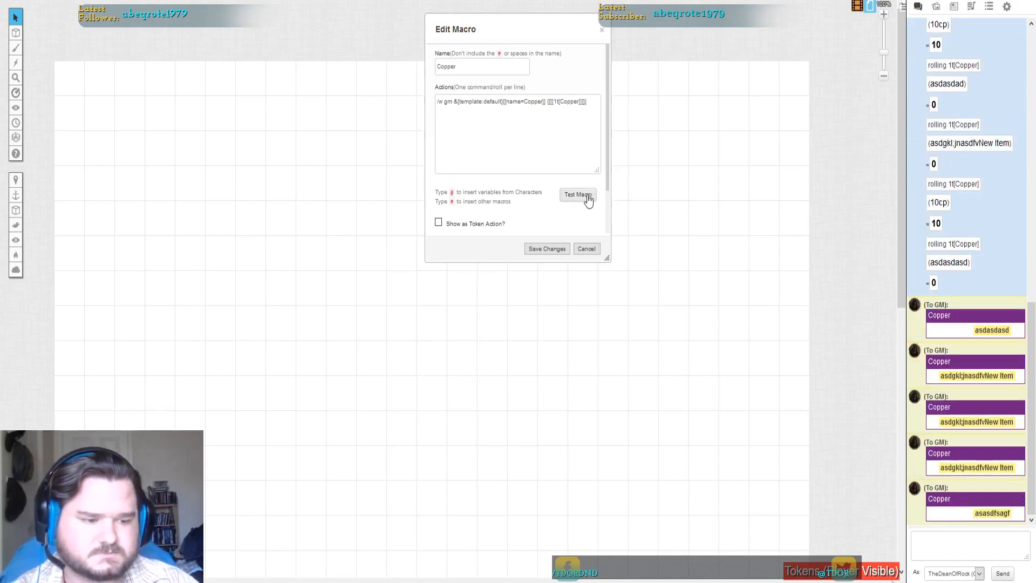
{"action": "left_click", "coordinate": [587, 197]}
{"action": "left_click", "coordinate": [587, 198]}
{"action": "left_click", "coordinate": [588, 197]}
{"action": "left_click", "coordinate": [588, 197]}
{"action": "left_click", "coordinate": [588, 197]}
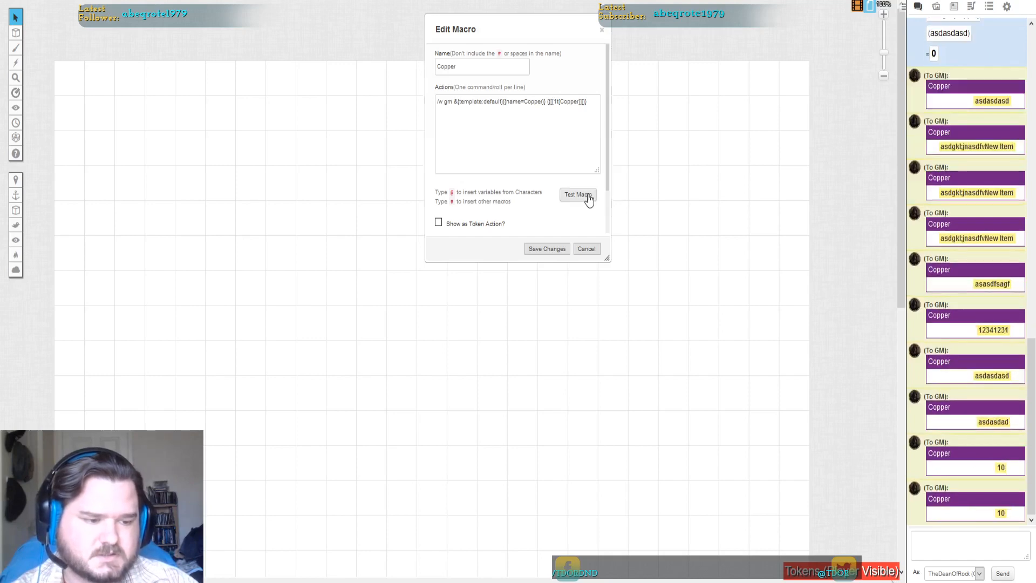
{"action": "left_click", "coordinate": [588, 197]}
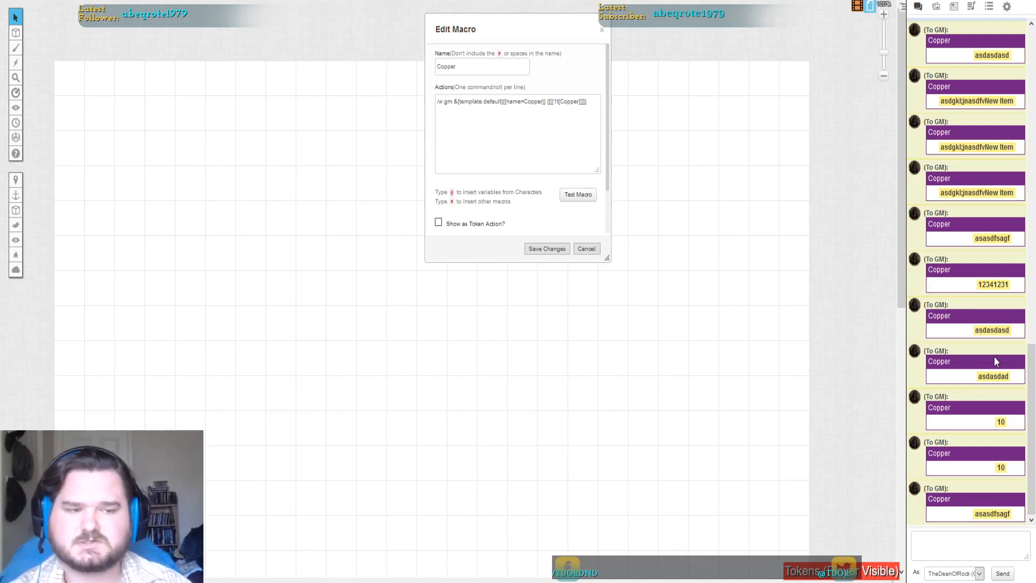
{"action": "scroll", "coordinate": [994, 356], "scroll_direction": "up", "scroll_amount": 5}
{"action": "scroll", "coordinate": [1011, 354], "scroll_direction": "down", "scroll_amount": 3}
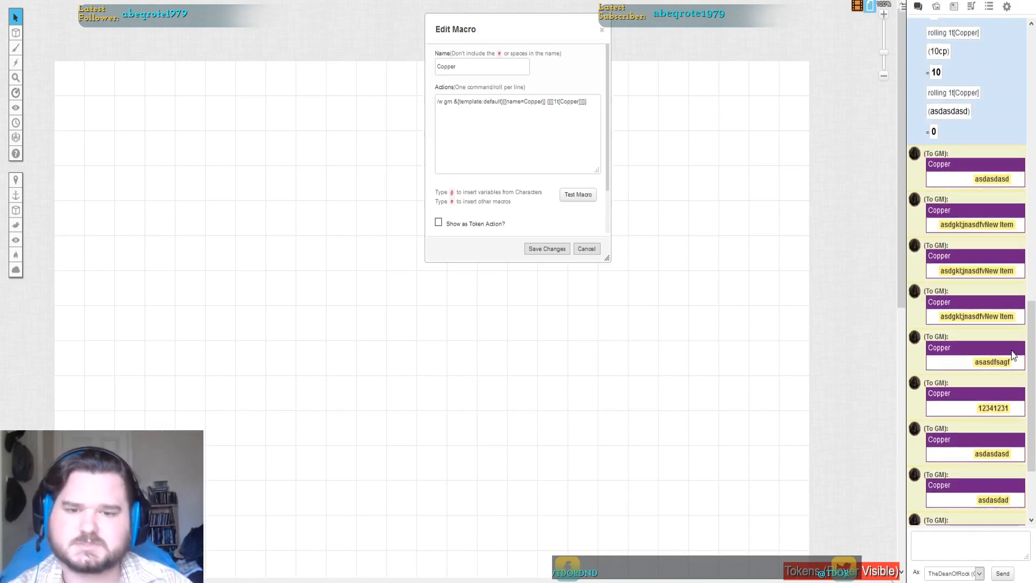
{"action": "scroll", "coordinate": [1013, 354], "scroll_direction": "down", "scroll_amount": 3}
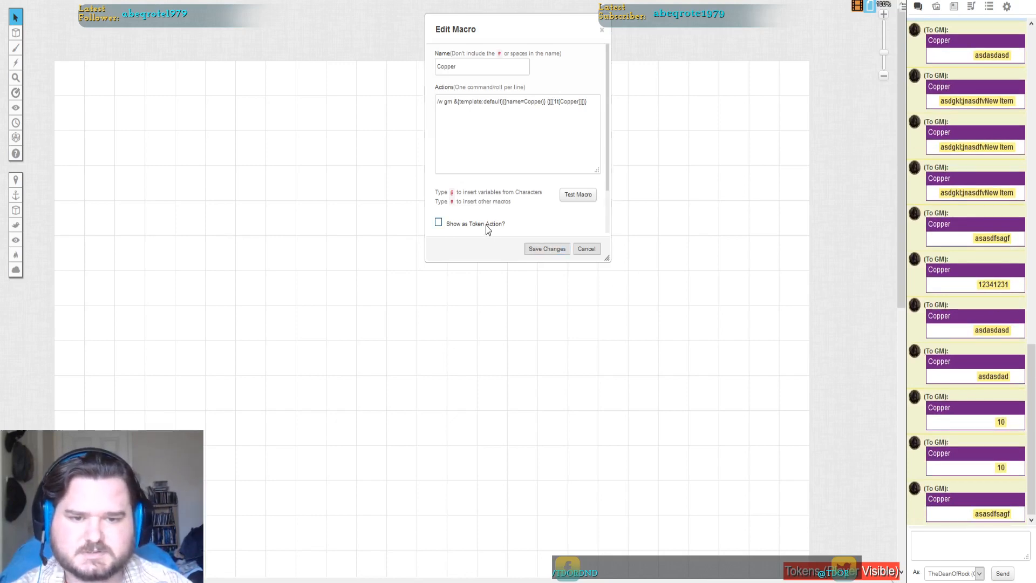
Check the macro's player visibility choices, leave them unset and save the Copper macro.
{"action": "scroll", "coordinate": [522, 236], "scroll_direction": "down", "scroll_amount": 2}
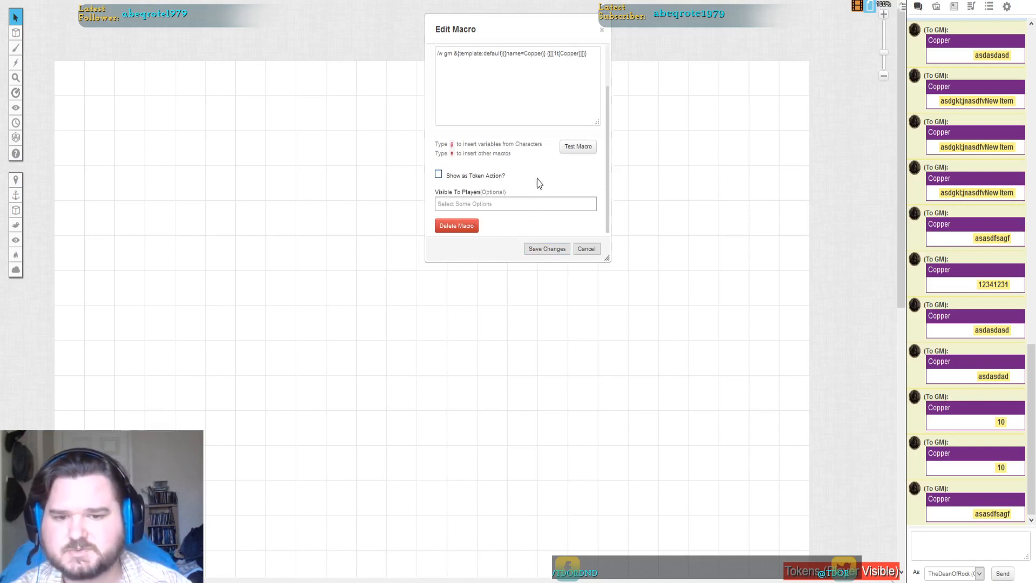
{"action": "left_click", "coordinate": [527, 201]}
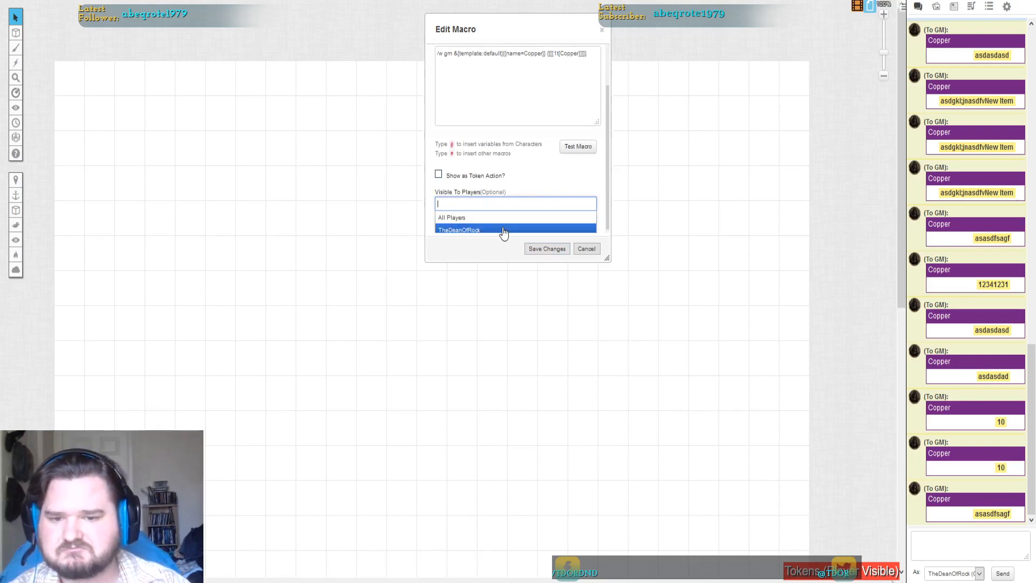
{"action": "left_click", "coordinate": [545, 193]}
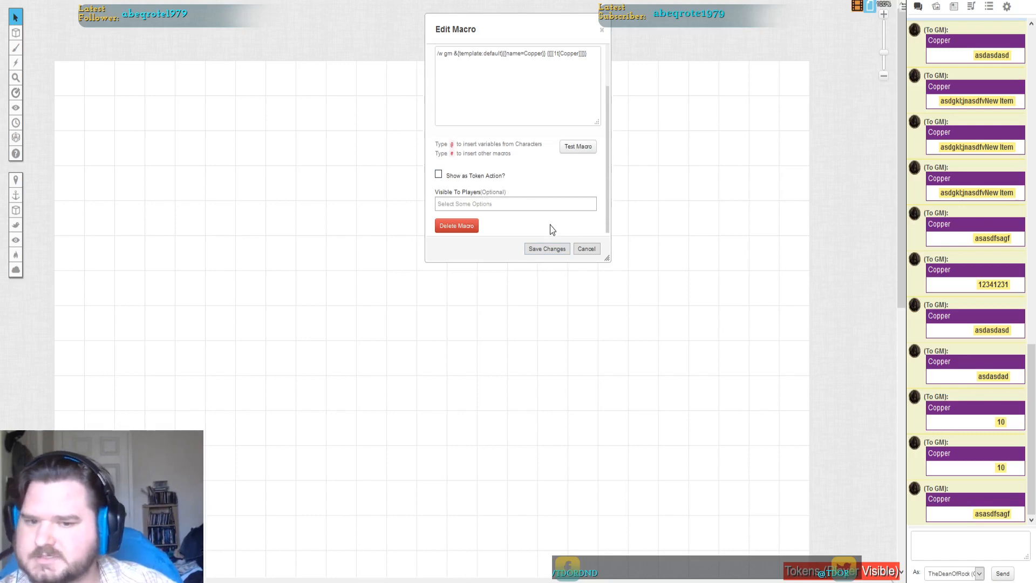
{"action": "left_click", "coordinate": [533, 249]}
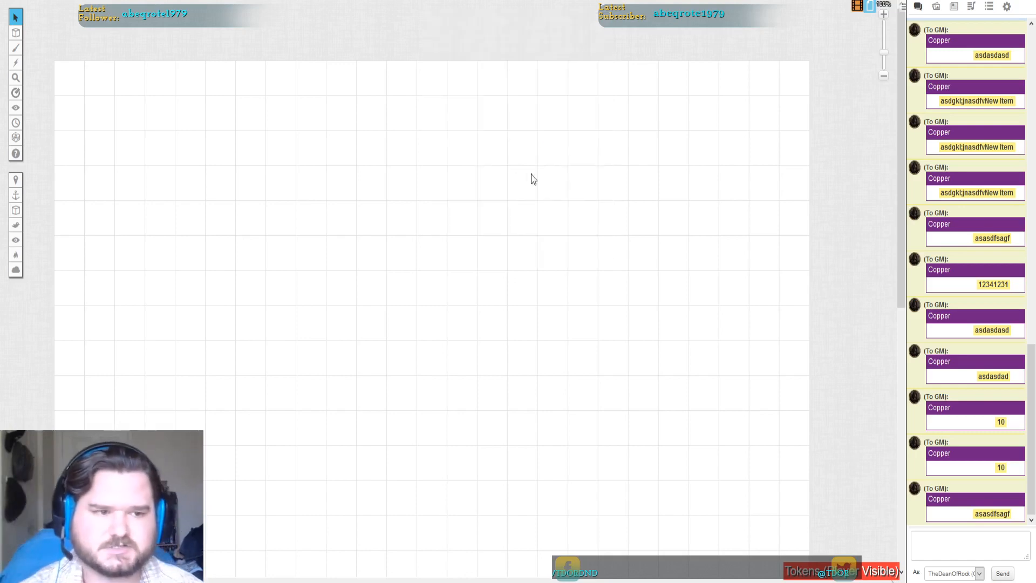
Add the saved Copper macro to the macro quick bar and have the bar shown.
{"action": "left_click", "coordinate": [989, 6]}
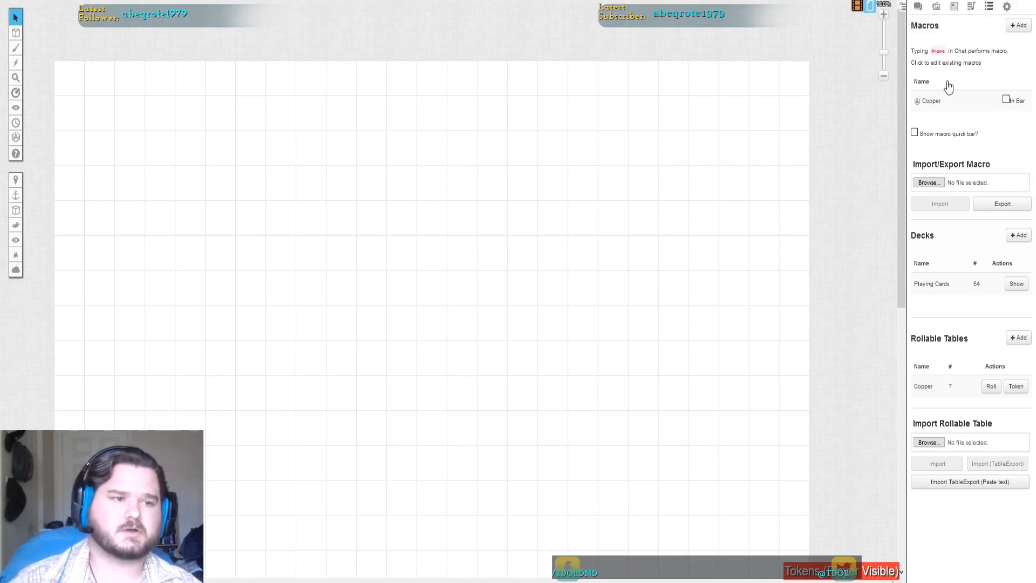
{"action": "left_click", "coordinate": [1006, 100]}
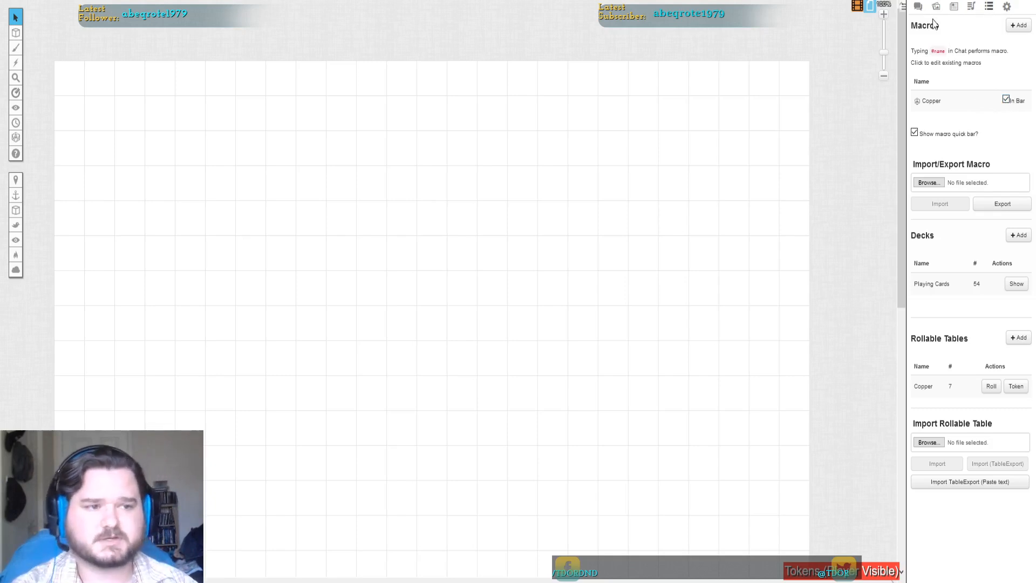
{"action": "left_click", "coordinate": [918, 8]}
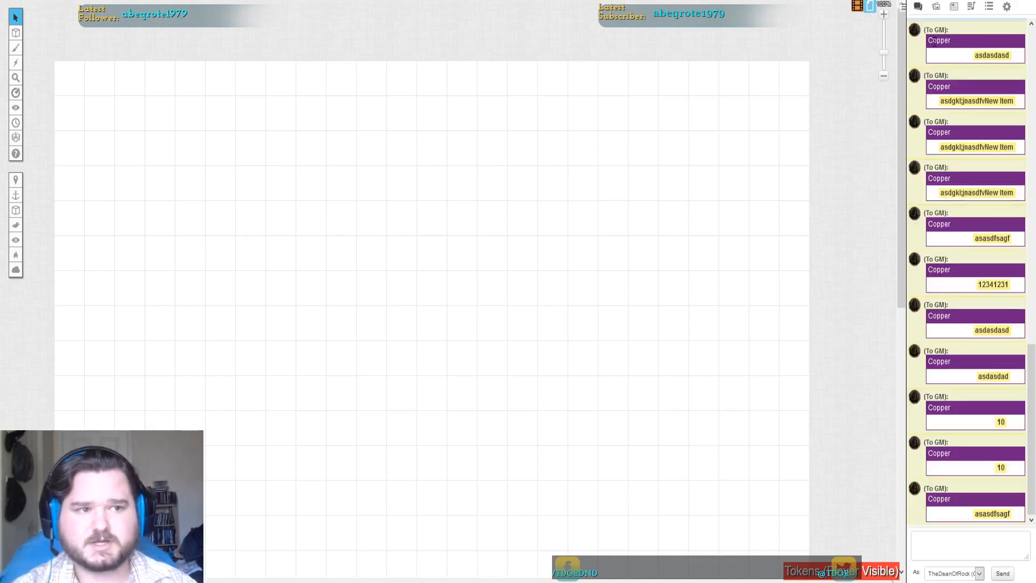
{"action": "left_click", "coordinate": [989, 7]}
{"action": "left_click", "coordinate": [918, 7]}
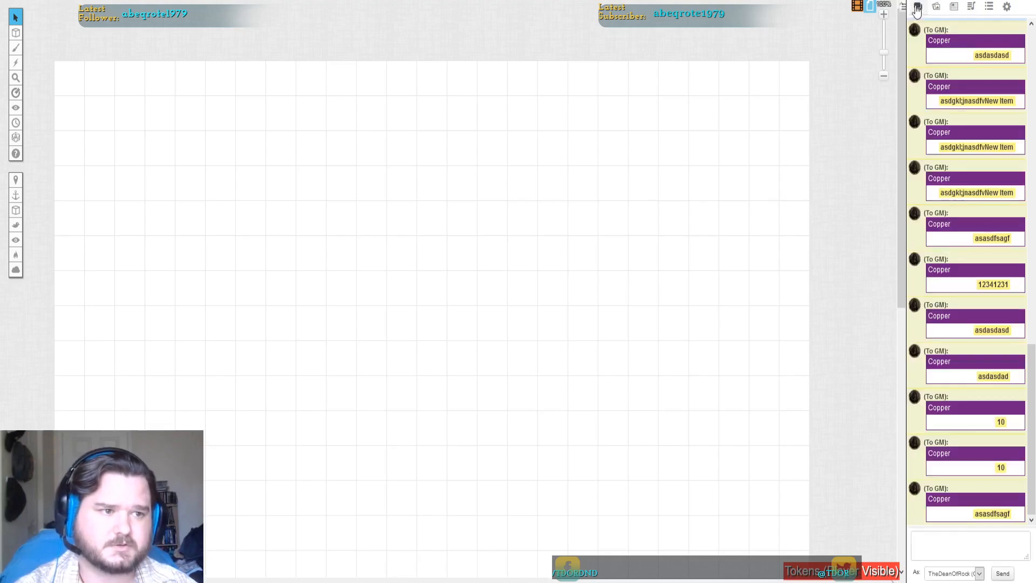
{"action": "left_click", "coordinate": [989, 6]}
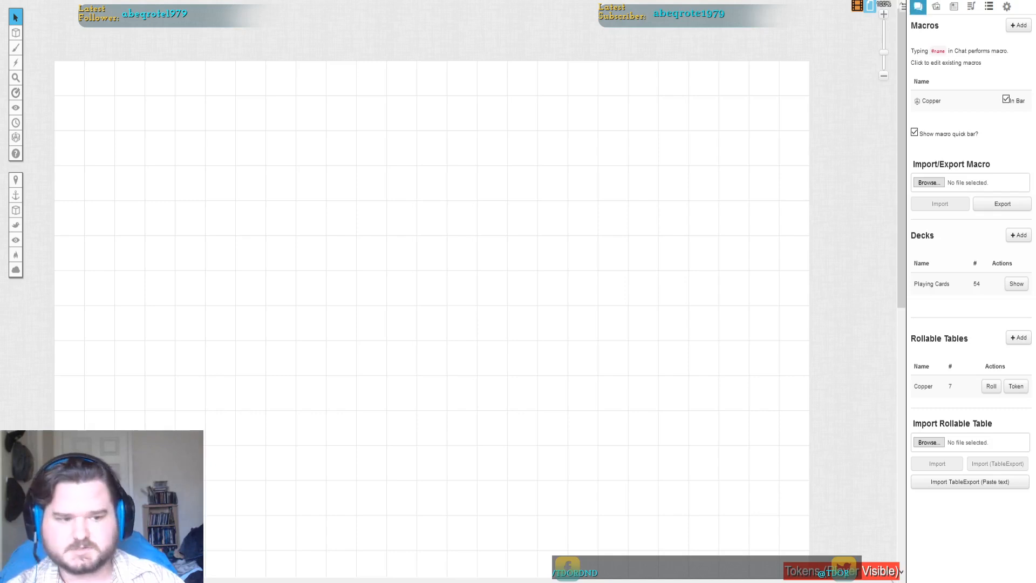
Run the Copper macro several more times and review its whispered rolls in the chat.
{"action": "left_click", "coordinate": [917, 6]}
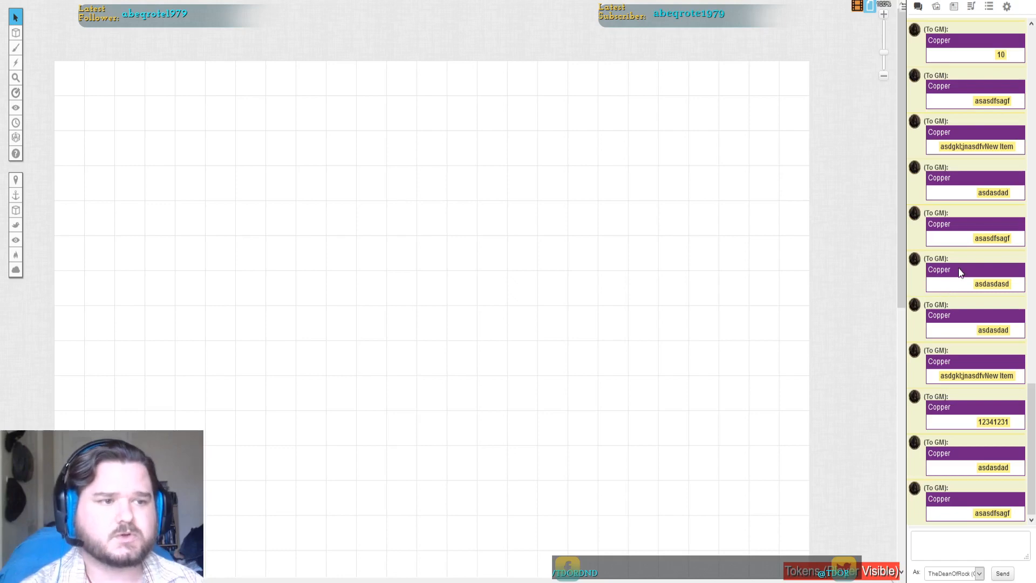
{"action": "scroll", "coordinate": [958, 270], "scroll_direction": "up", "scroll_amount": 5}
{"action": "scroll", "coordinate": [967, 272], "scroll_direction": "down", "scroll_amount": 5}
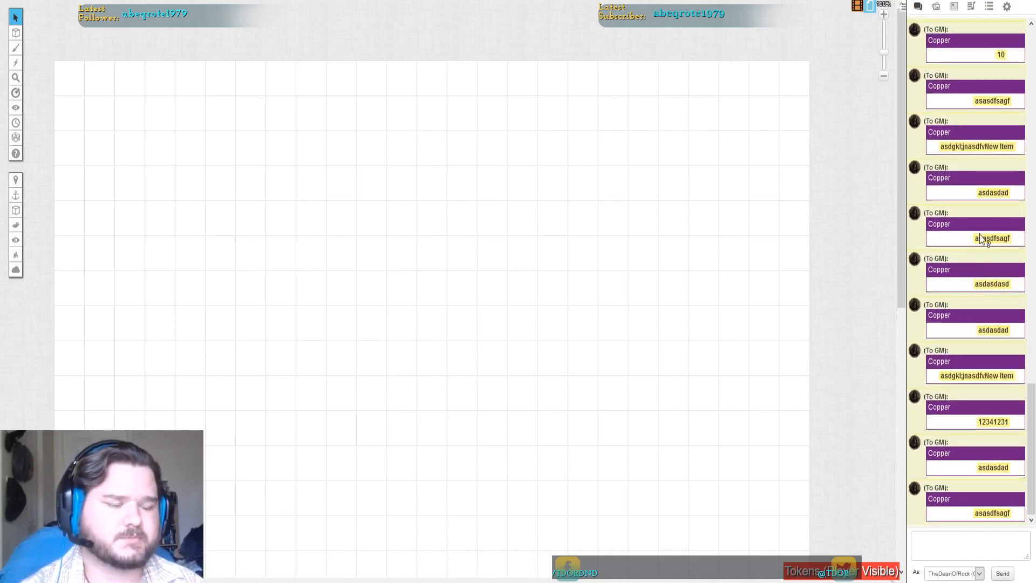
Open the Transmogrifier from the experimental features and choose The Klenmore as the game to copy from.
{"action": "left_click", "coordinate": [990, 7]}
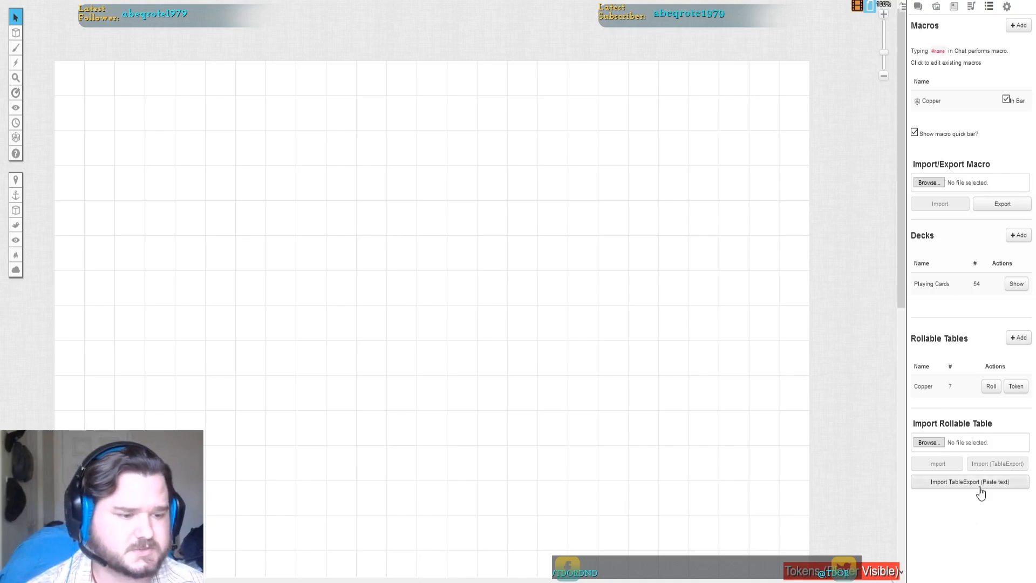
{"action": "right_click", "coordinate": [1013, 10]}
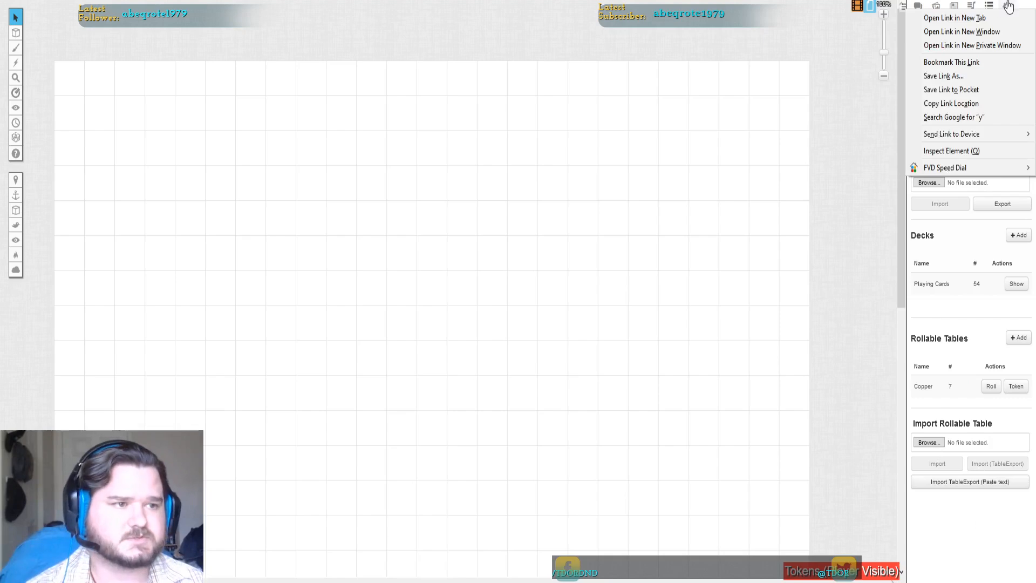
{"action": "left_click", "coordinate": [1007, 7]}
{"action": "scroll", "coordinate": [950, 108], "scroll_direction": "down", "scroll_amount": 15}
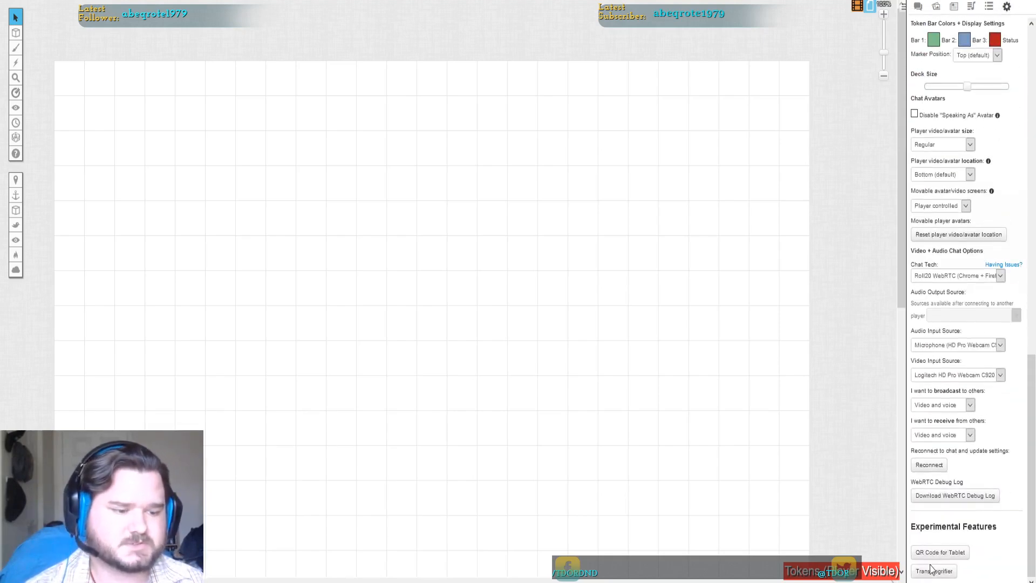
{"action": "left_click", "coordinate": [937, 576]}
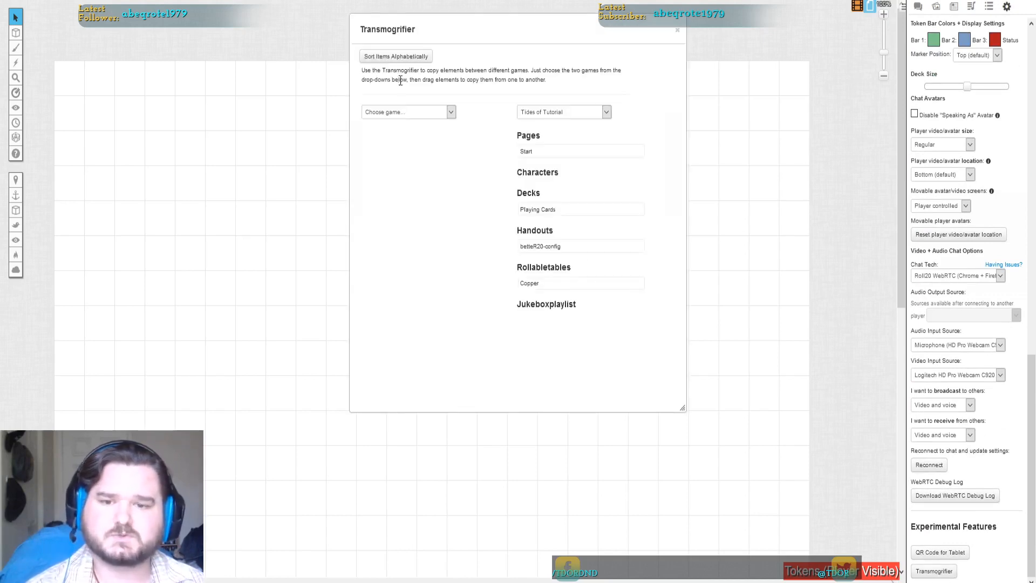
{"action": "left_click", "coordinate": [416, 115]}
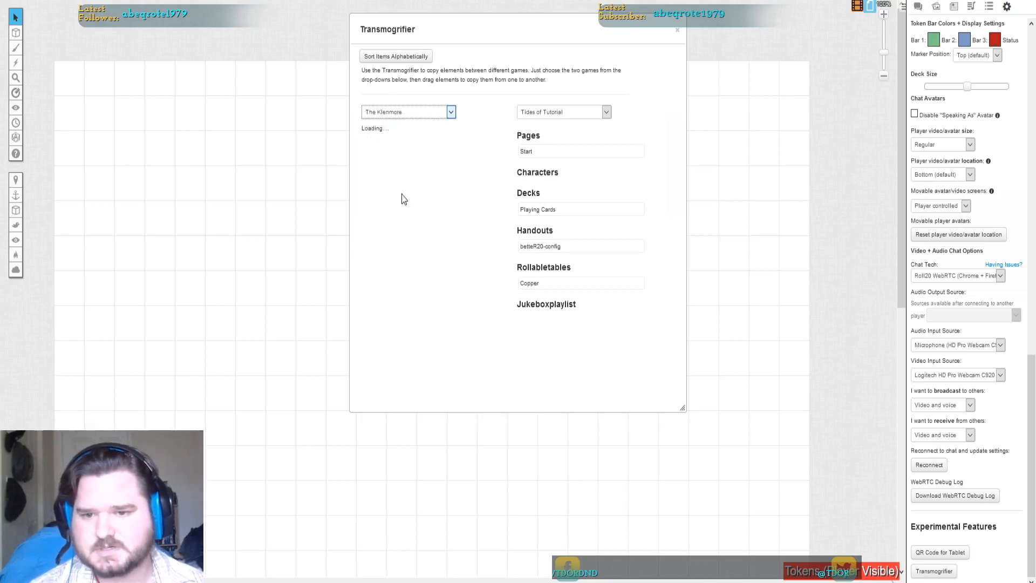
Look through The Klenmore's pages, characters, decks and handouts to find its rollable tables.
{"action": "scroll", "coordinate": [440, 197], "scroll_direction": "down", "scroll_amount": 1}
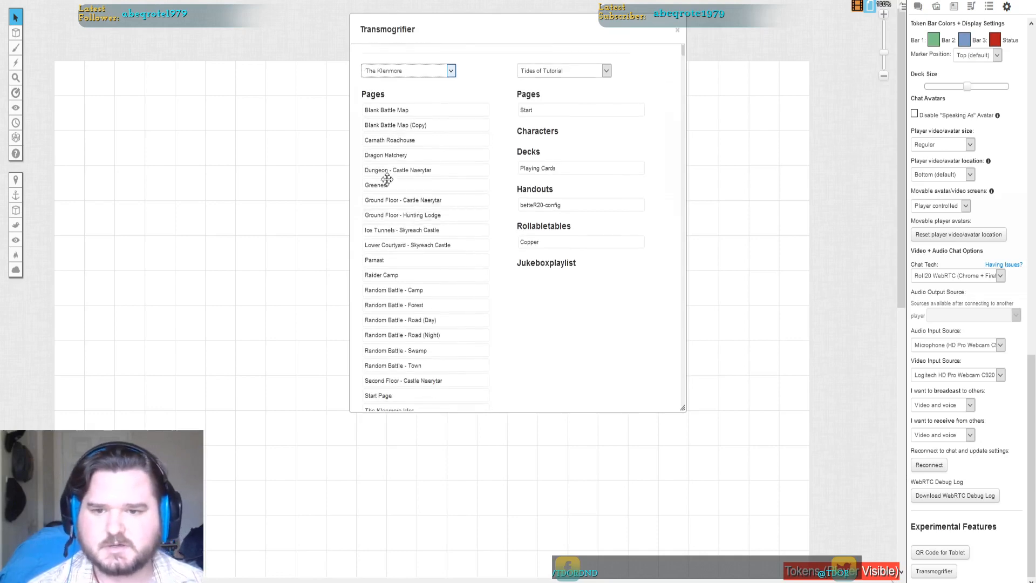
{"action": "scroll", "coordinate": [414, 215], "scroll_direction": "down", "scroll_amount": 8}
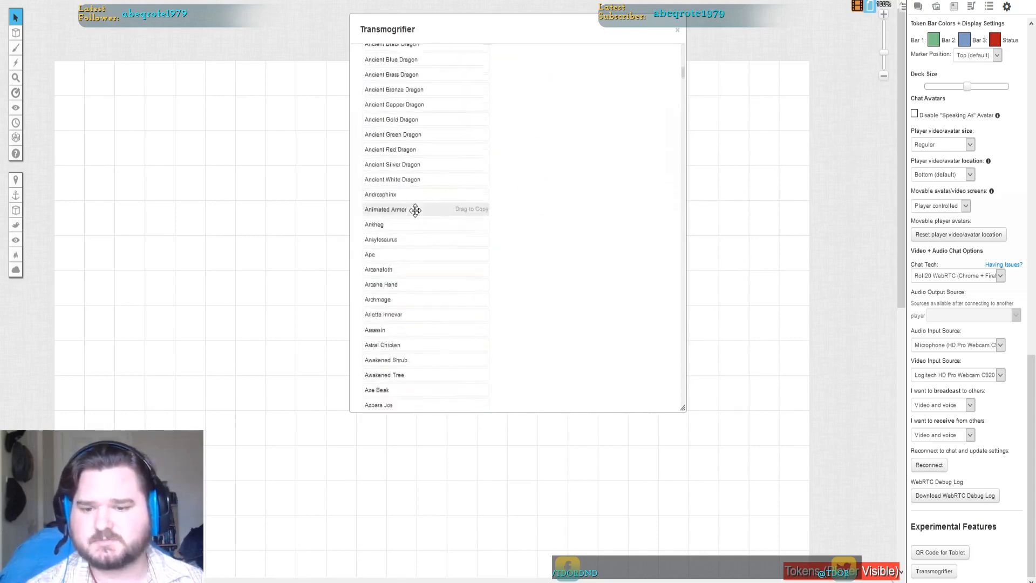
{"action": "scroll", "coordinate": [416, 214], "scroll_direction": "down", "scroll_amount": 20}
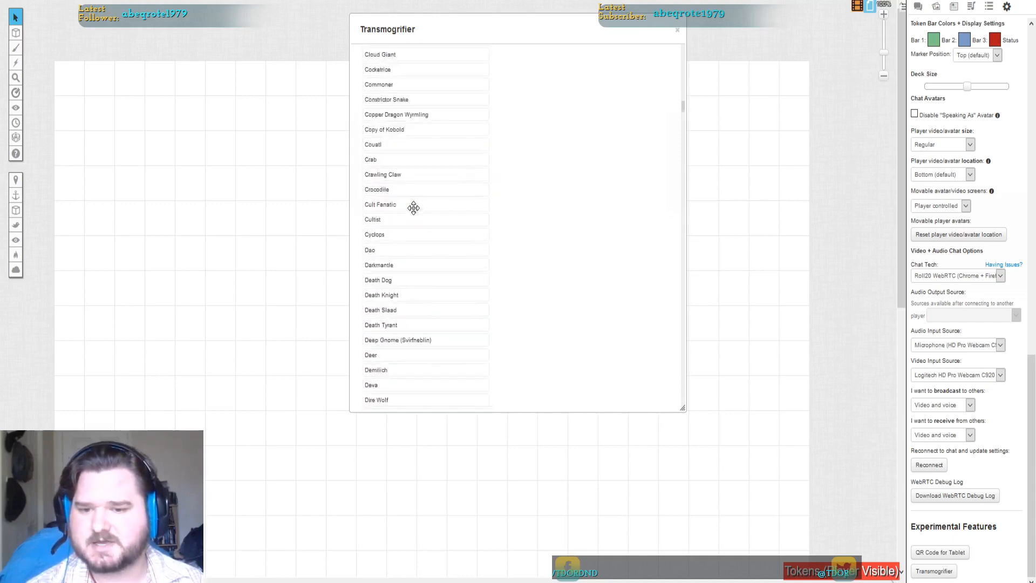
{"action": "scroll", "coordinate": [415, 210], "scroll_direction": "down", "scroll_amount": 15}
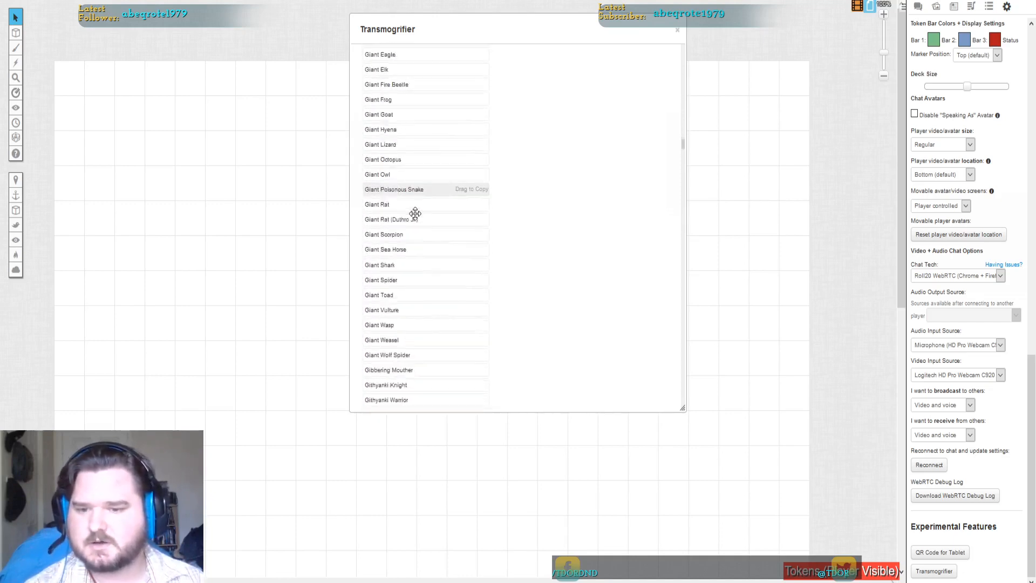
{"action": "scroll", "coordinate": [418, 221], "scroll_direction": "down", "scroll_amount": 10}
{"action": "scroll", "coordinate": [423, 232], "scroll_direction": "down", "scroll_amount": 15}
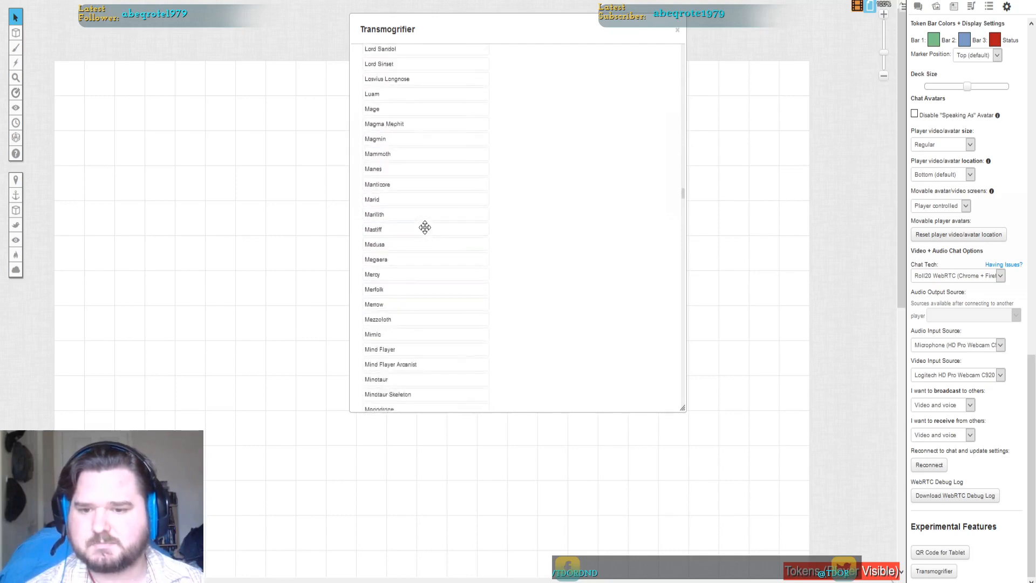
{"action": "scroll", "coordinate": [425, 229], "scroll_direction": "down", "scroll_amount": 20}
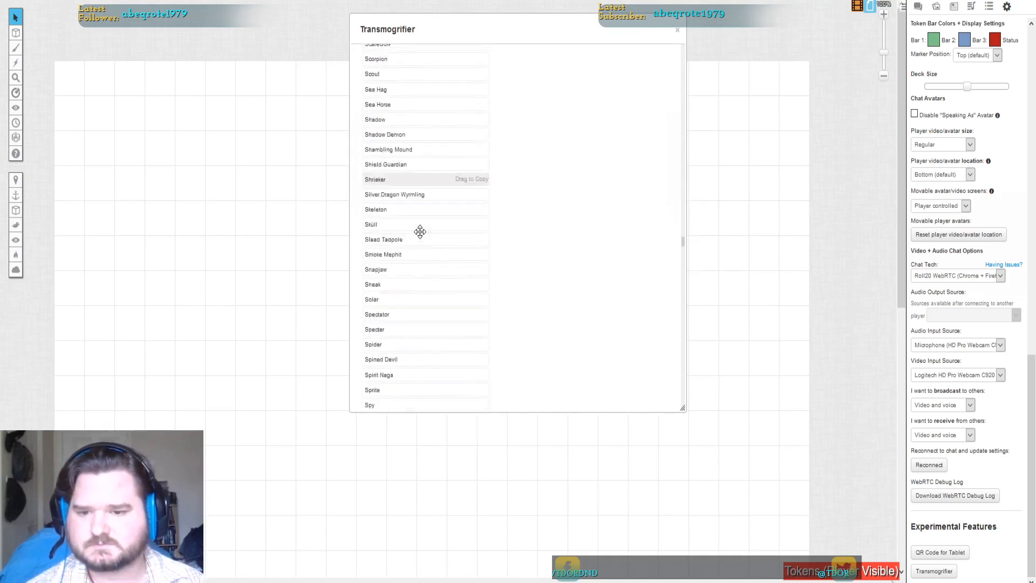
{"action": "scroll", "coordinate": [425, 234], "scroll_direction": "down", "scroll_amount": 20}
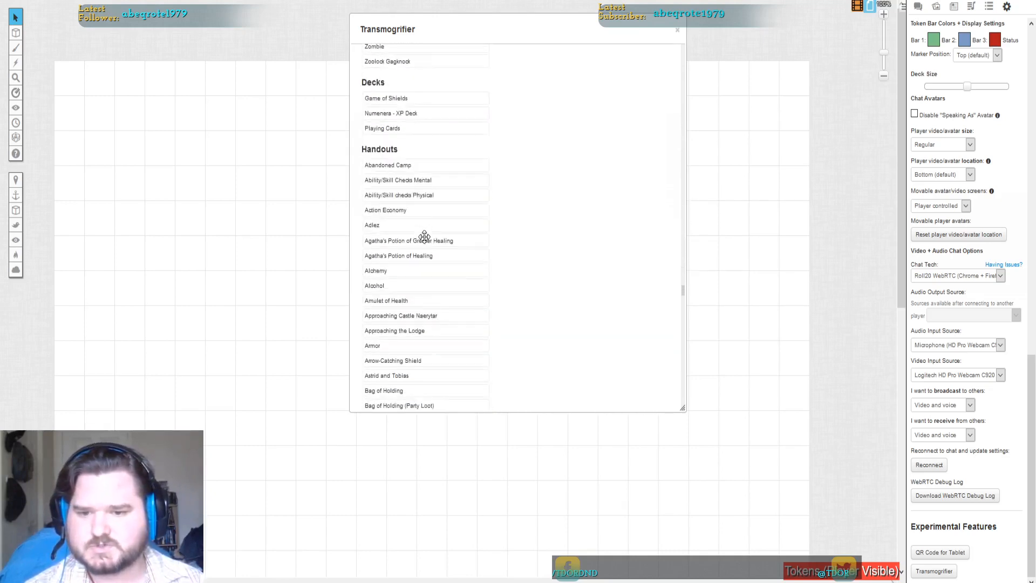
{"action": "scroll", "coordinate": [424, 236], "scroll_direction": "up", "scroll_amount": 5}
{"action": "scroll", "coordinate": [424, 236], "scroll_direction": "down", "scroll_amount": 20}
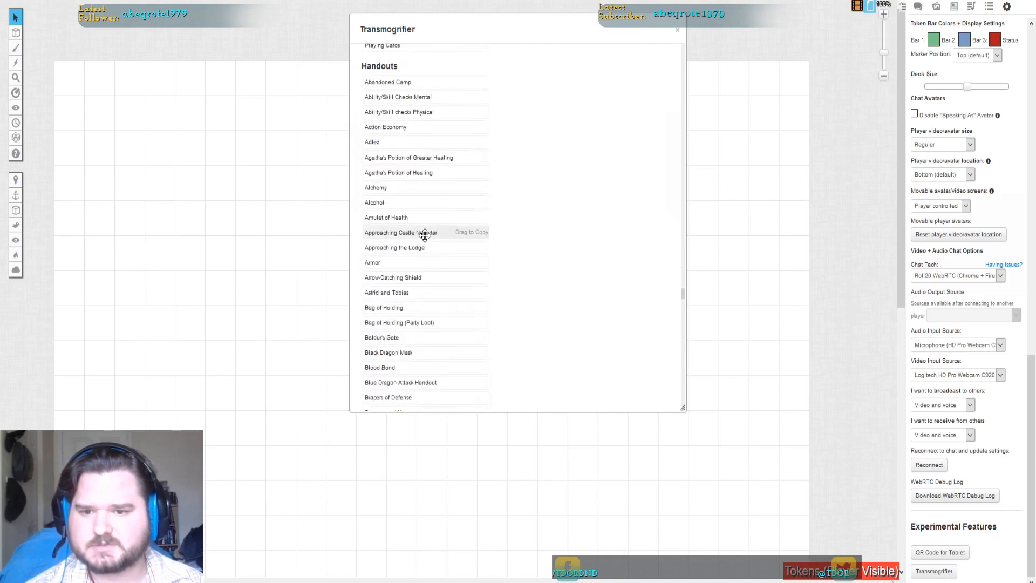
{"action": "scroll", "coordinate": [424, 235], "scroll_direction": "down", "scroll_amount": 6}
{"action": "scroll", "coordinate": [424, 236], "scroll_direction": "down", "scroll_amount": 20}
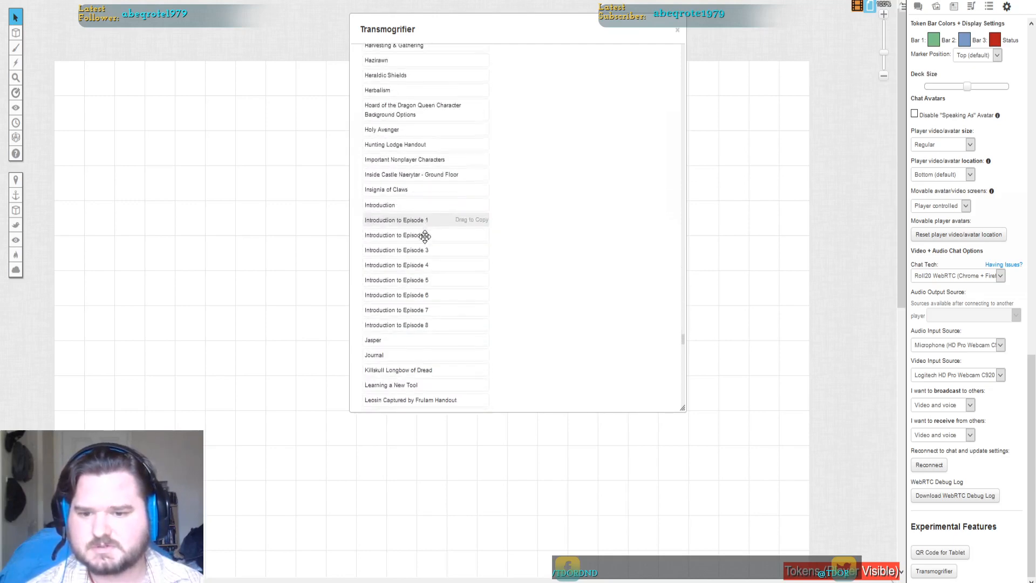
{"action": "scroll", "coordinate": [420, 240], "scroll_direction": "down", "scroll_amount": 20}
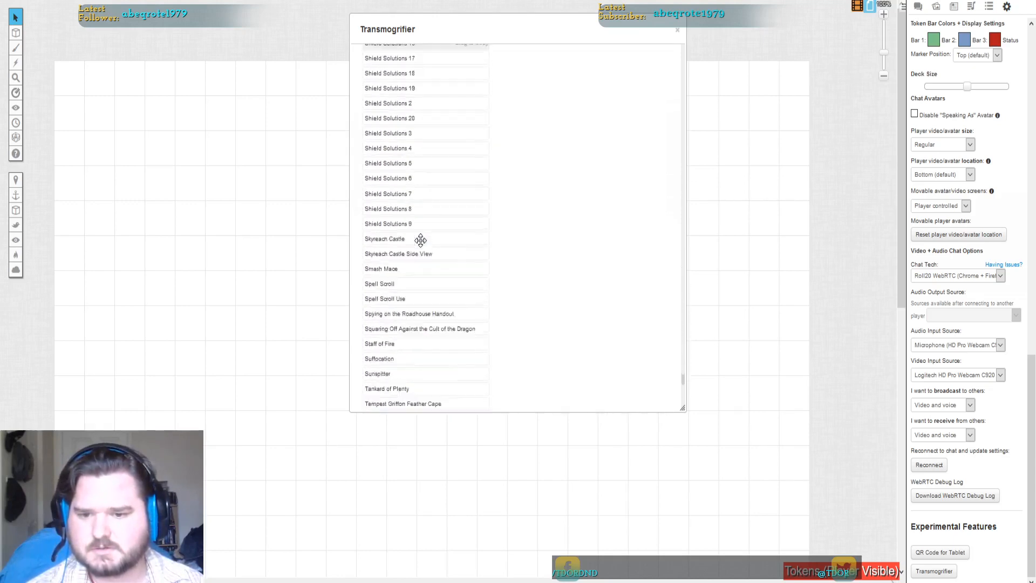
{"action": "scroll", "coordinate": [415, 246], "scroll_direction": "down", "scroll_amount": 6}
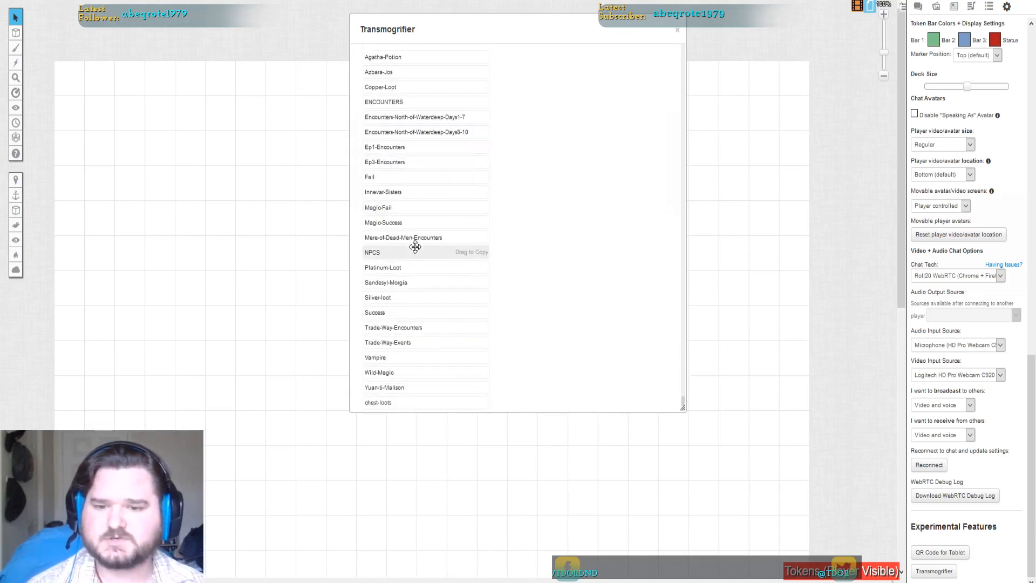
{"action": "scroll", "coordinate": [416, 244], "scroll_direction": "up", "scroll_amount": 3}
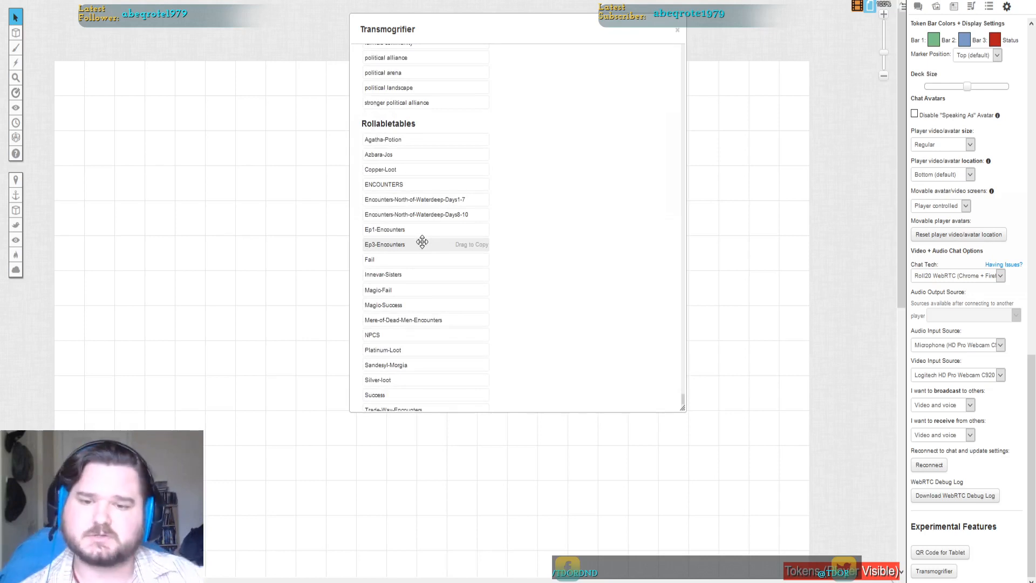
{"action": "scroll", "coordinate": [421, 242], "scroll_direction": "down", "scroll_amount": 1}
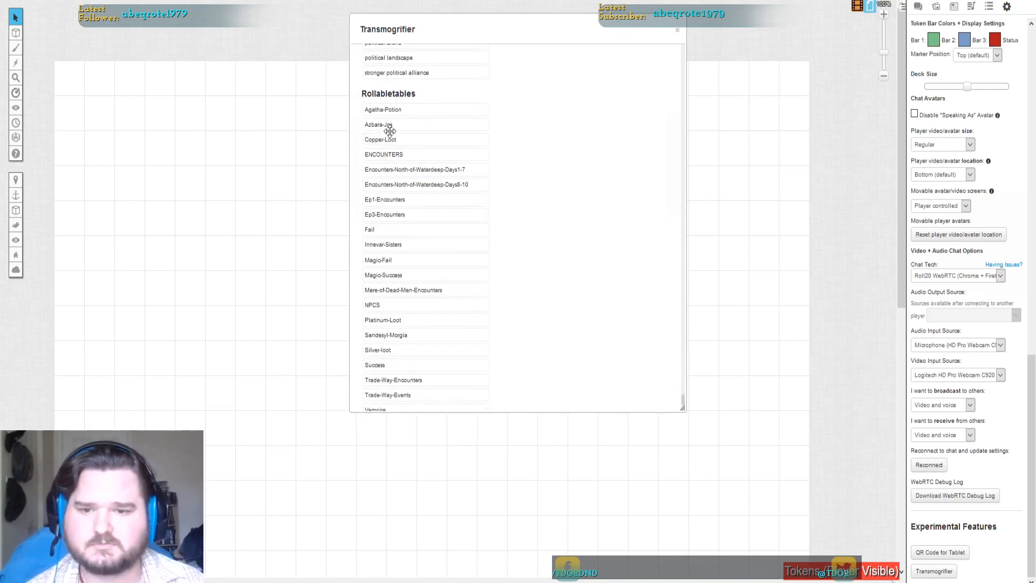
Copy the Agatha-Potion, Magic-Fail, Magic-Success, Platinum-Loot, Silver-loot, Success and Fail rollable tables from The Klenmore into Tides of Tutorial.
{"action": "left_click_drag", "start_coordinate": [396, 99], "coordinate": [572, 143]}
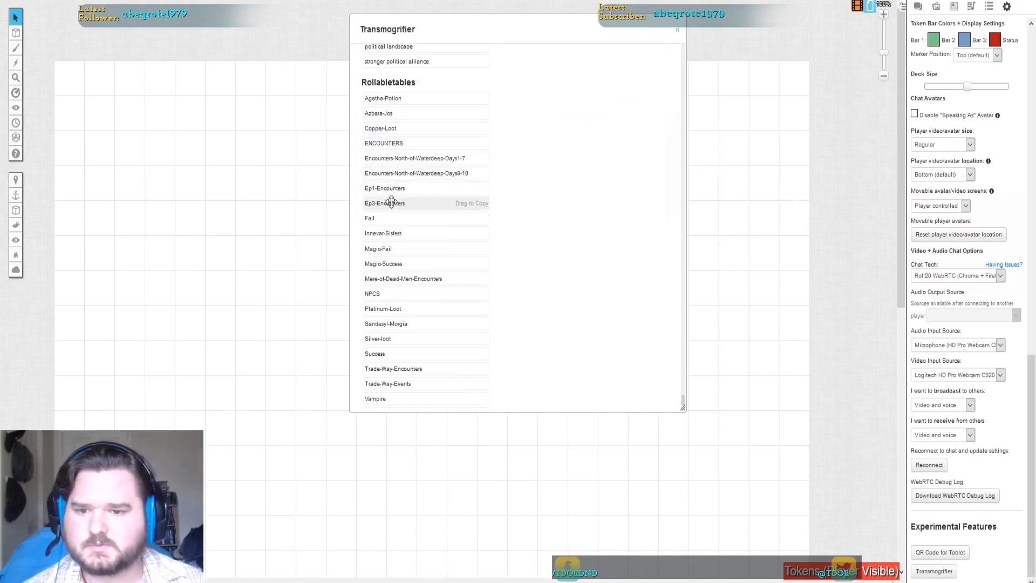
{"action": "left_click_drag", "start_coordinate": [389, 248], "coordinate": [559, 238]}
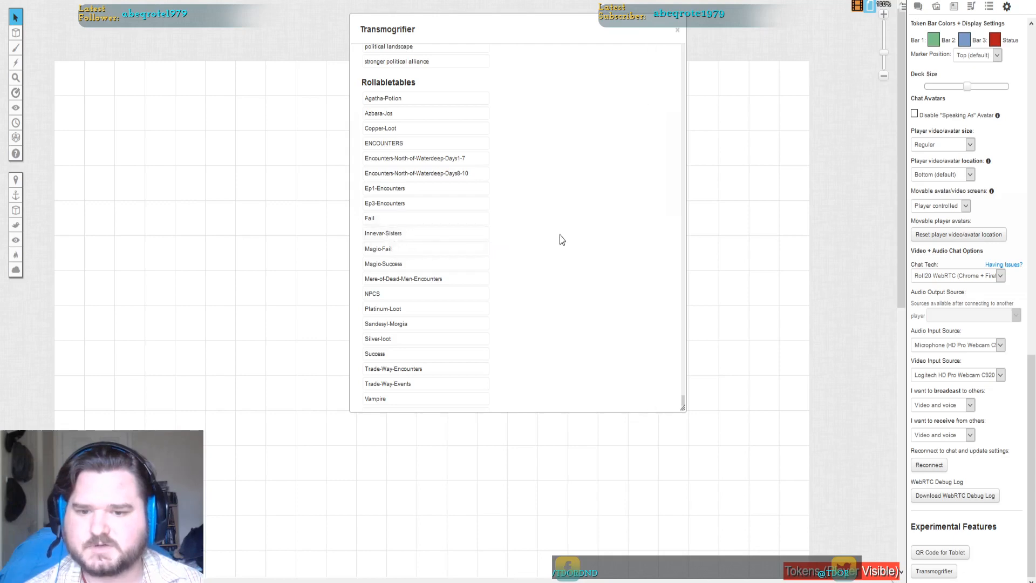
{"action": "left_click_drag", "start_coordinate": [397, 262], "coordinate": [562, 251]}
{"action": "left_click_drag", "start_coordinate": [397, 309], "coordinate": [559, 308]}
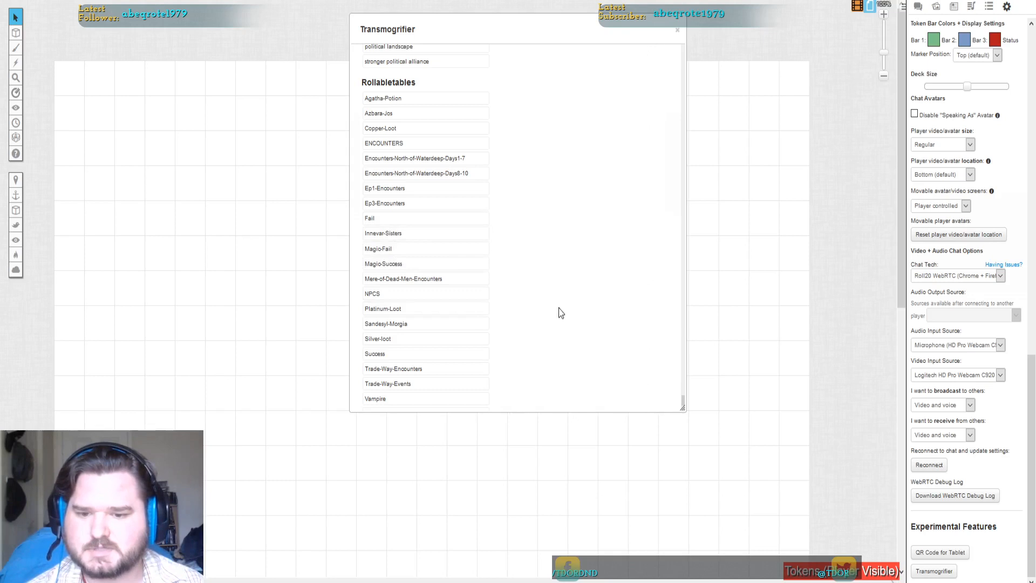
{"action": "left_click_drag", "start_coordinate": [399, 339], "coordinate": [550, 315]}
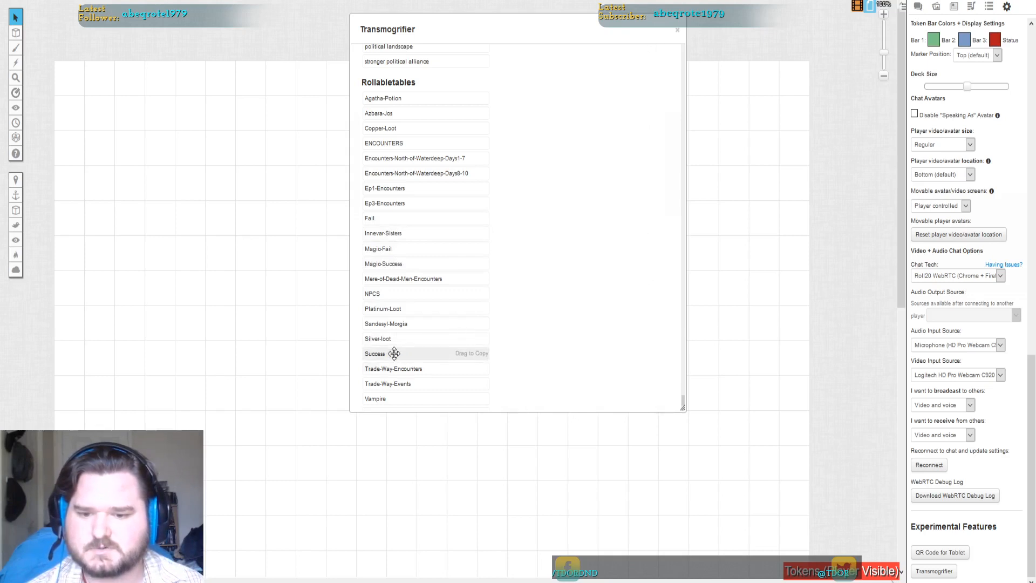
{"action": "left_click_drag", "start_coordinate": [460, 353], "coordinate": [548, 322]}
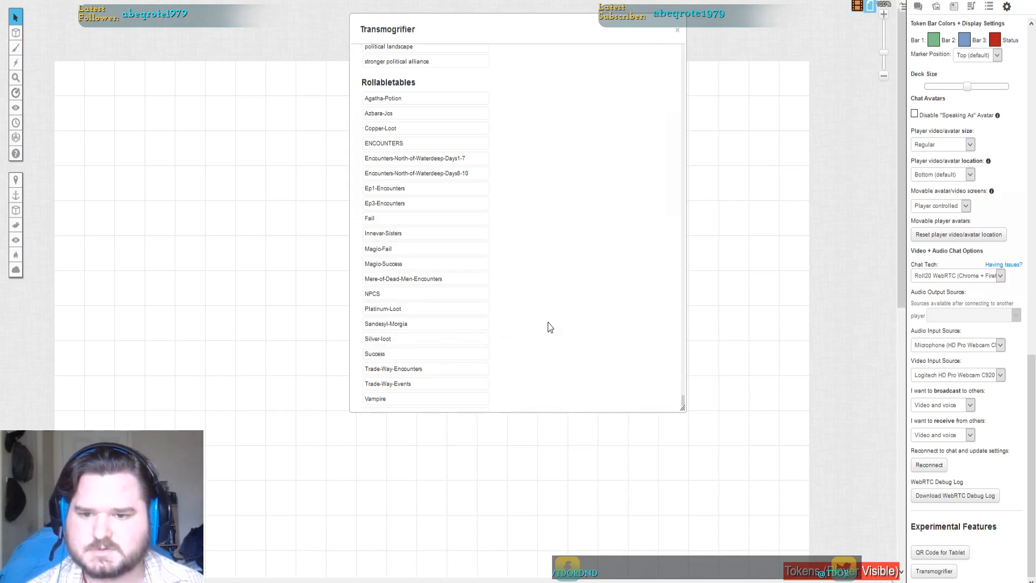
{"action": "left_click_drag", "start_coordinate": [381, 218], "coordinate": [548, 250]}
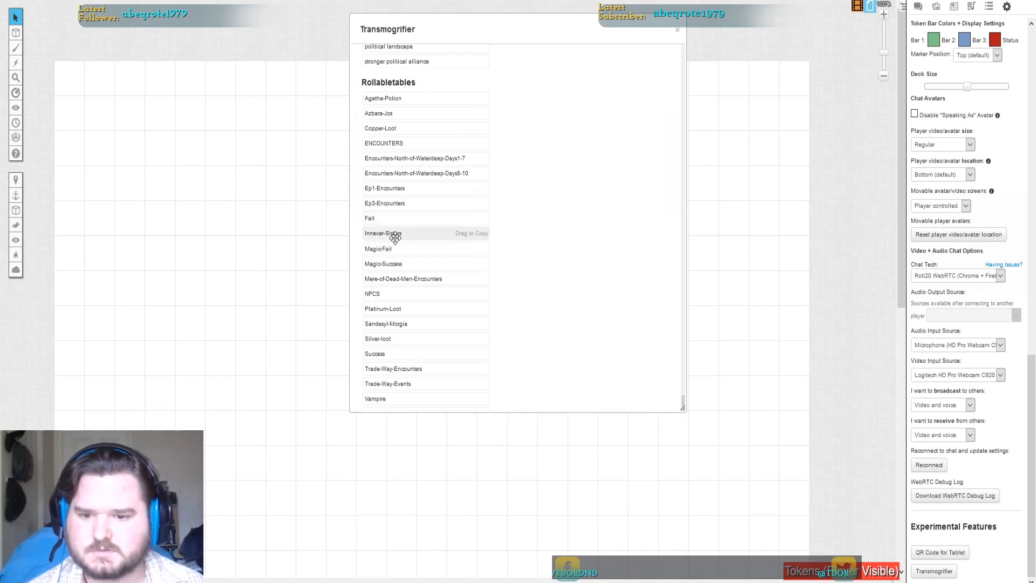
Copy the gold-loot, chest-loots and Wild-Magic rollable tables from The Klenmore into Tides of Tutorial.
{"action": "scroll", "coordinate": [394, 238], "scroll_direction": "down", "scroll_amount": 3}
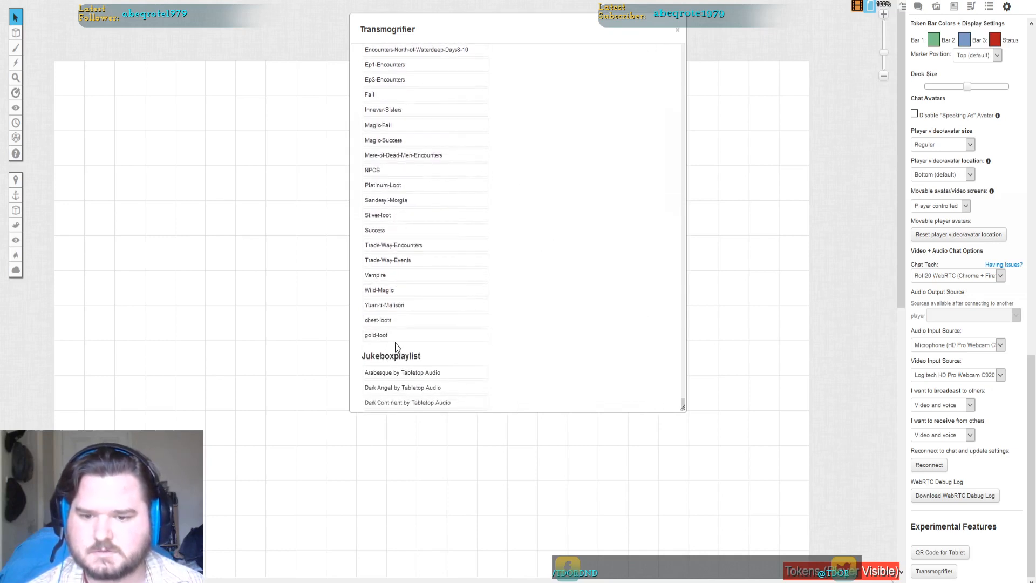
{"action": "left_click_drag", "start_coordinate": [398, 335], "coordinate": [561, 315]}
{"action": "left_click_drag", "start_coordinate": [384, 317], "coordinate": [558, 324]}
{"action": "left_click_drag", "start_coordinate": [404, 289], "coordinate": [556, 298]}
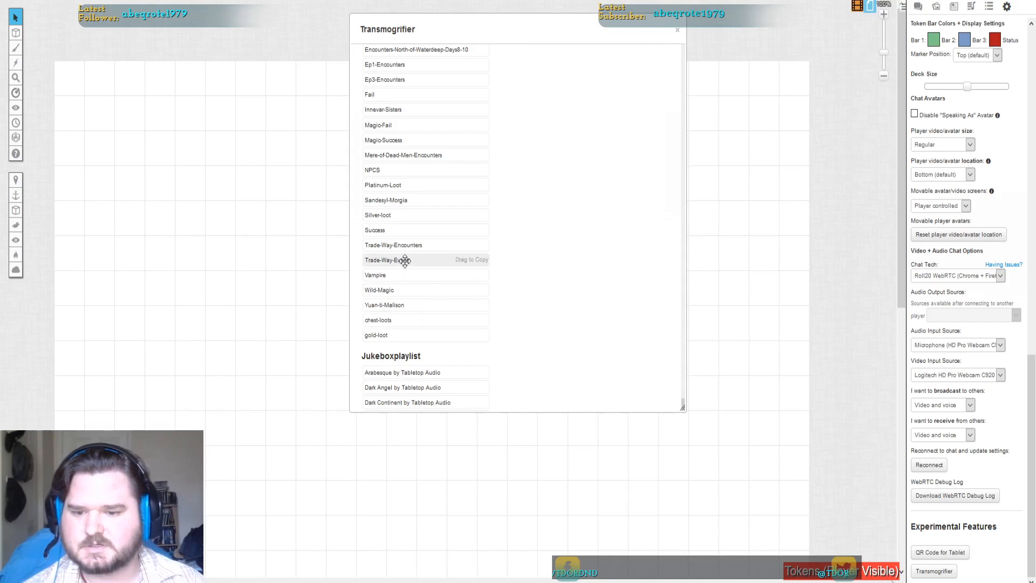
Check the copied rollable tables in the Tides of Tutorial list and close the Transmogrifier.
{"action": "scroll", "coordinate": [583, 162], "scroll_direction": "up", "scroll_amount": 10}
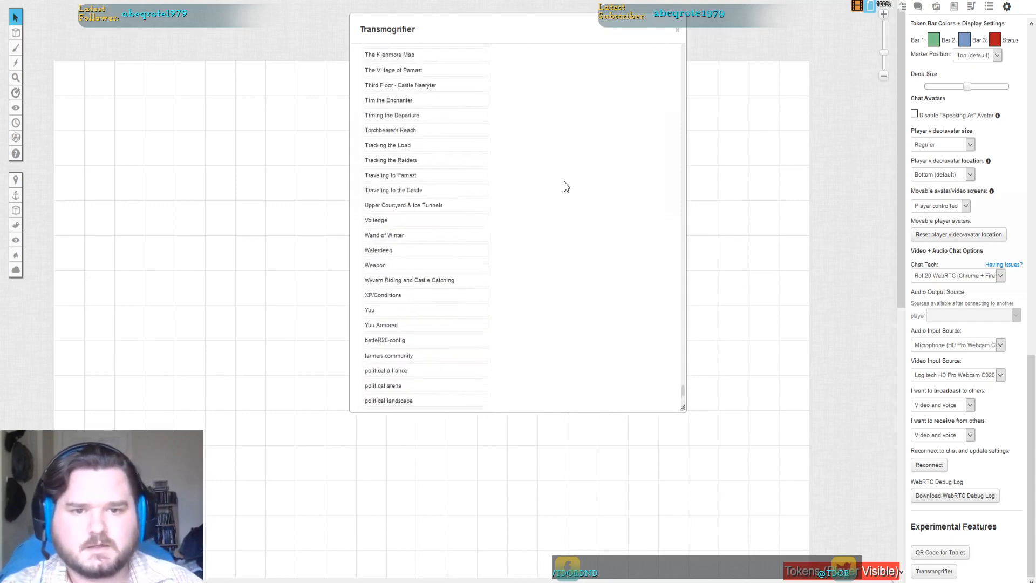
{"action": "scroll", "coordinate": [564, 183], "scroll_direction": "up", "scroll_amount": 15}
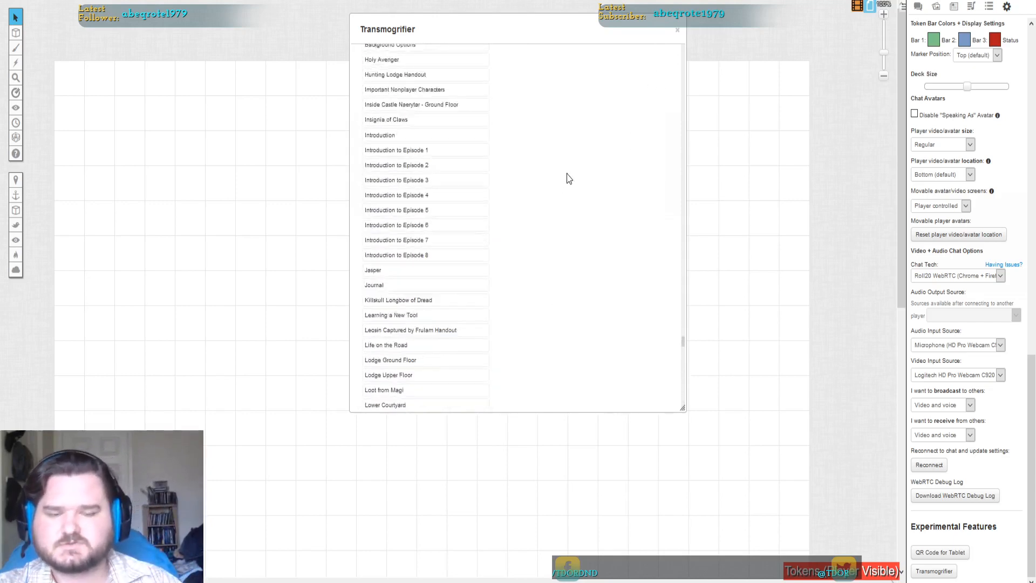
{"action": "scroll", "coordinate": [545, 152], "scroll_direction": "up", "scroll_amount": 15}
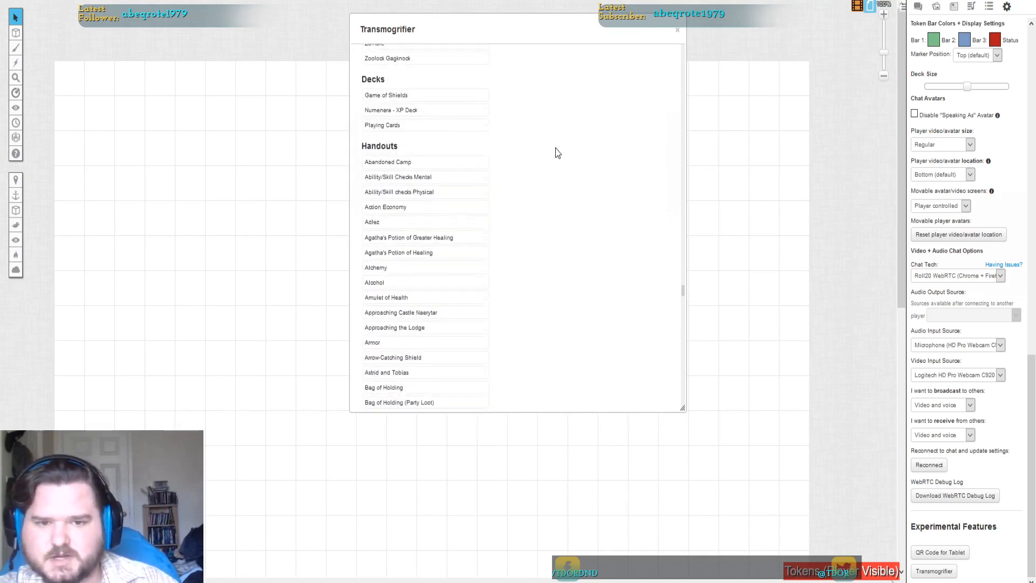
{"action": "scroll", "coordinate": [559, 113], "scroll_direction": "up", "scroll_amount": 15}
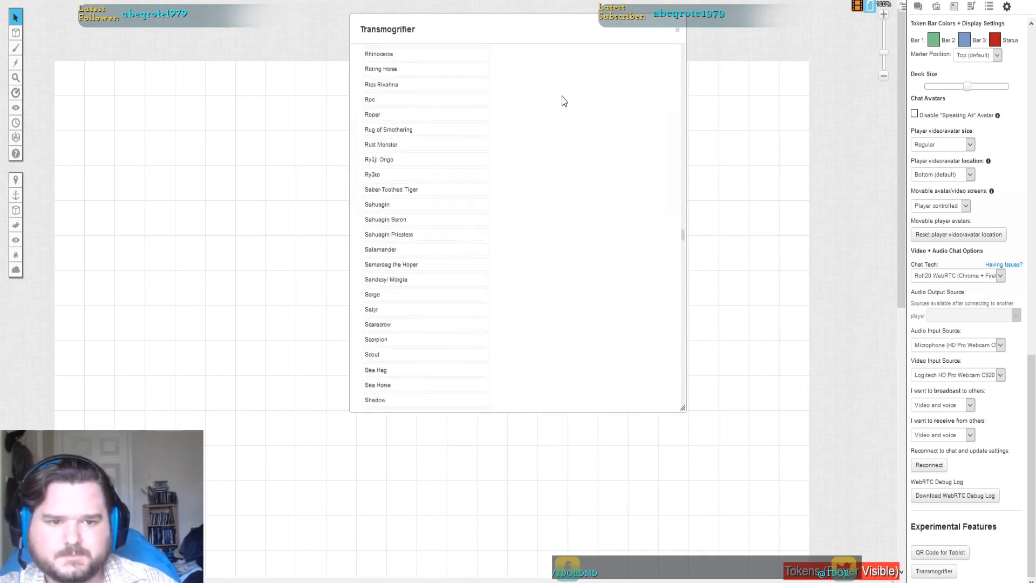
{"action": "scroll", "coordinate": [561, 173], "scroll_direction": "up", "scroll_amount": 15}
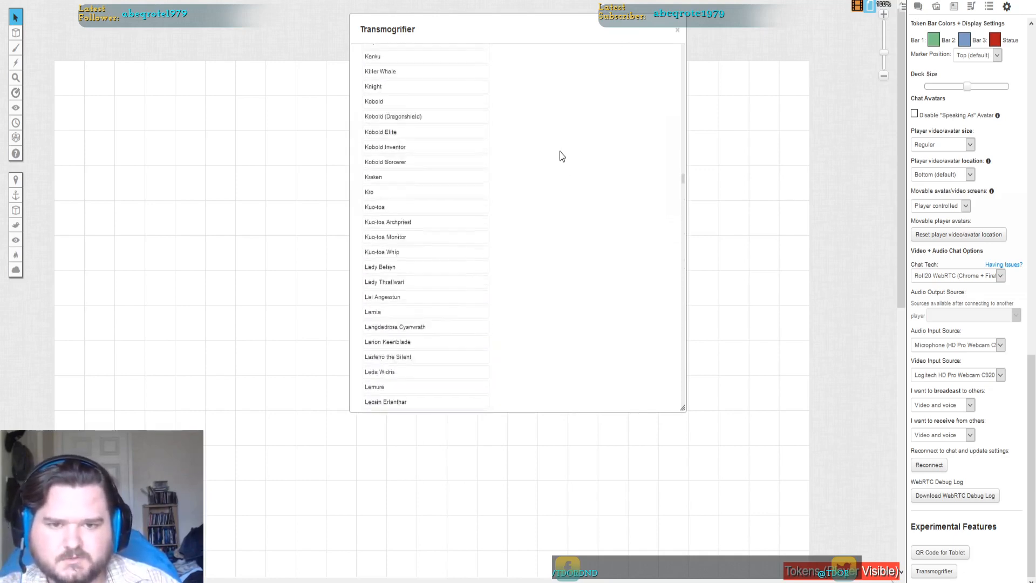
{"action": "scroll", "coordinate": [561, 152], "scroll_direction": "up", "scroll_amount": 15}
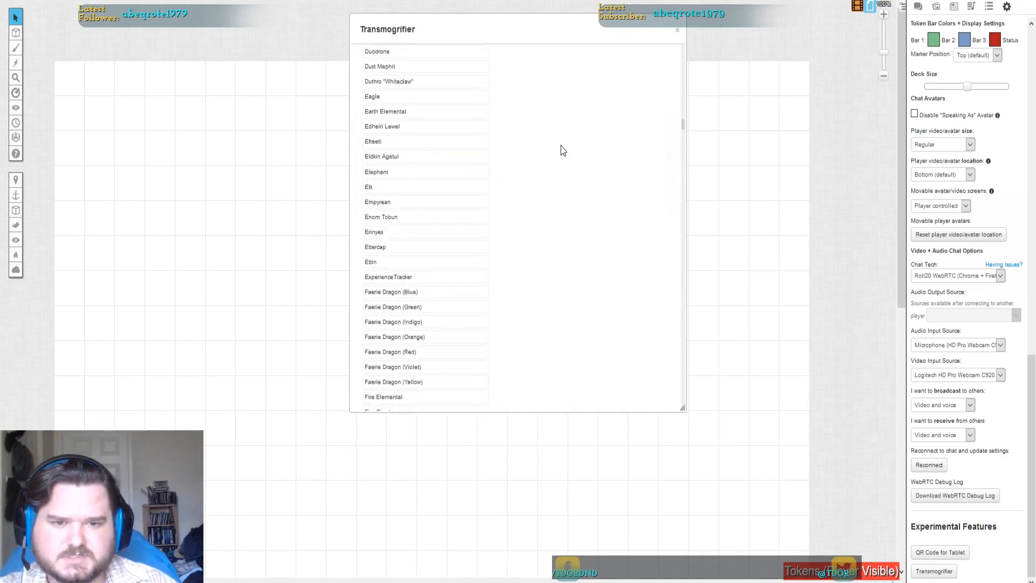
{"action": "scroll", "coordinate": [563, 151], "scroll_direction": "up", "scroll_amount": 15}
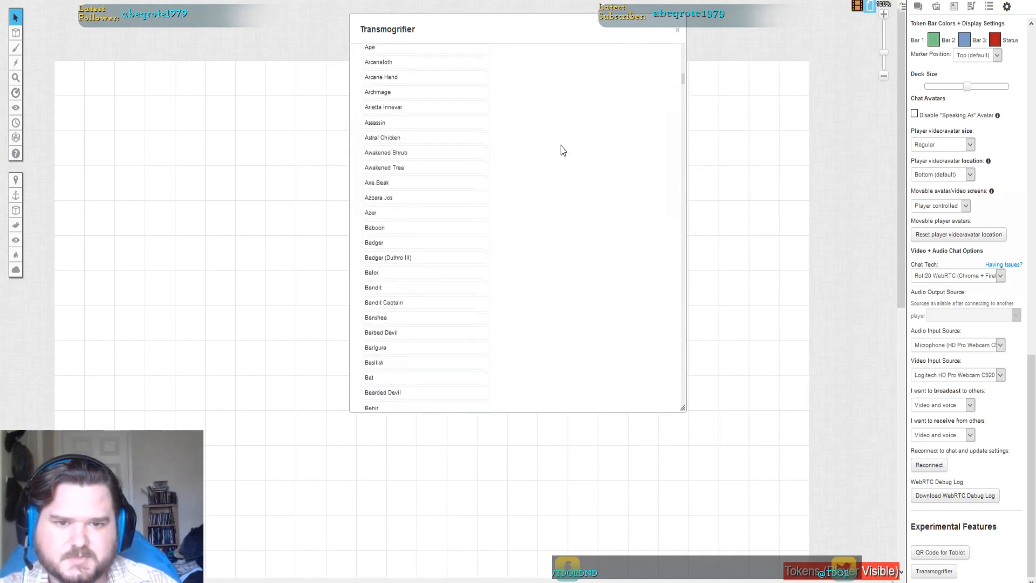
{"action": "scroll", "coordinate": [561, 148], "scroll_direction": "up", "scroll_amount": 10}
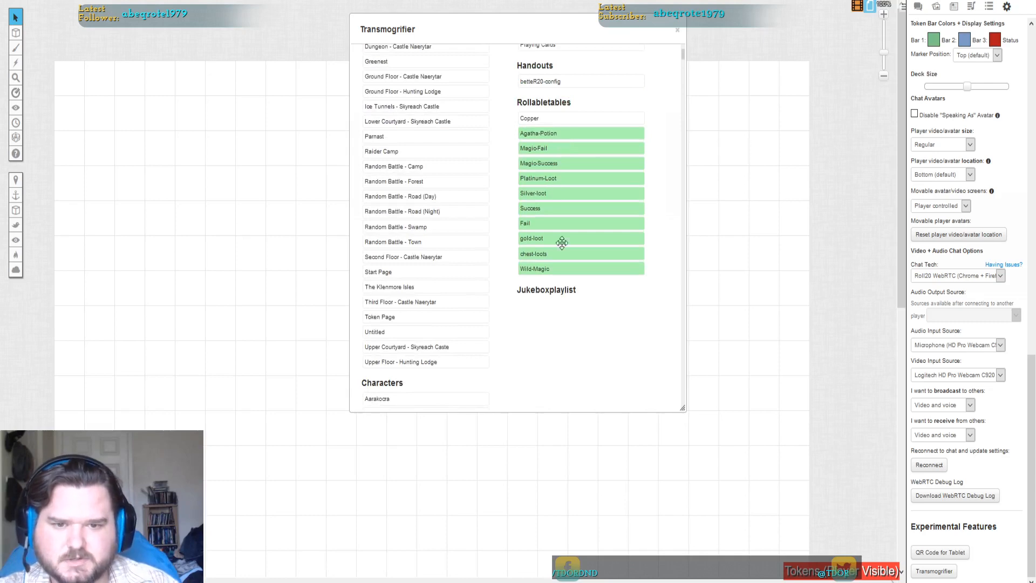
{"action": "scroll", "coordinate": [553, 160], "scroll_direction": "up", "scroll_amount": 3}
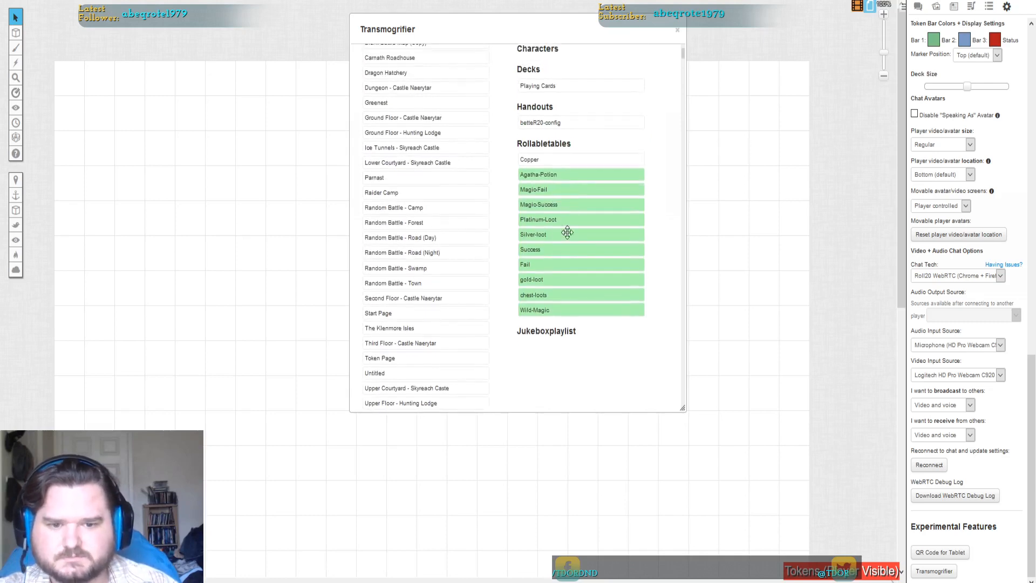
{"action": "left_click", "coordinate": [678, 35]}
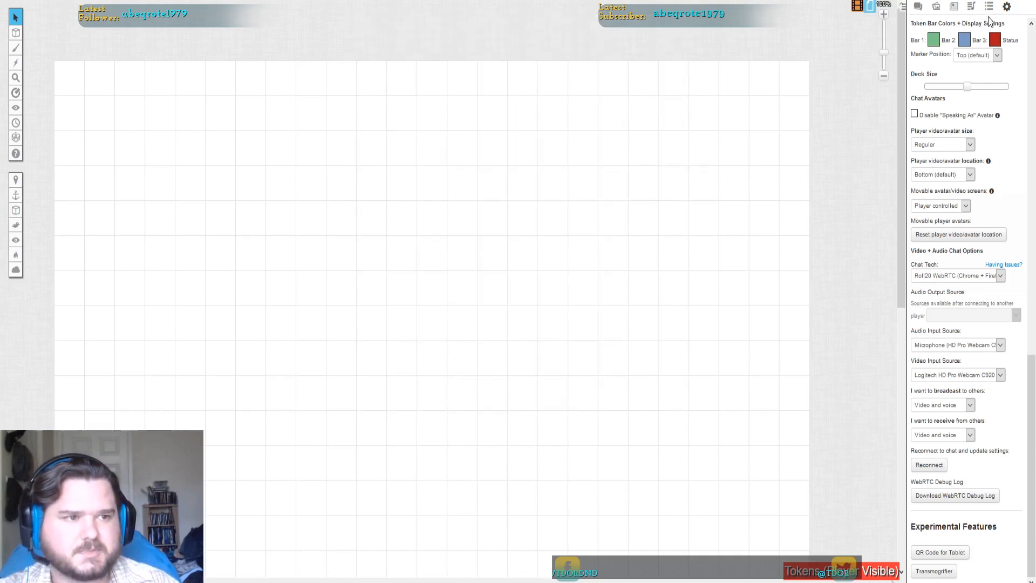
Open the game's collection and review the copied entries under Rollable Tables.
{"action": "left_click", "coordinate": [991, 15]}
{"action": "scroll", "coordinate": [995, 313], "scroll_direction": "down", "scroll_amount": 5}
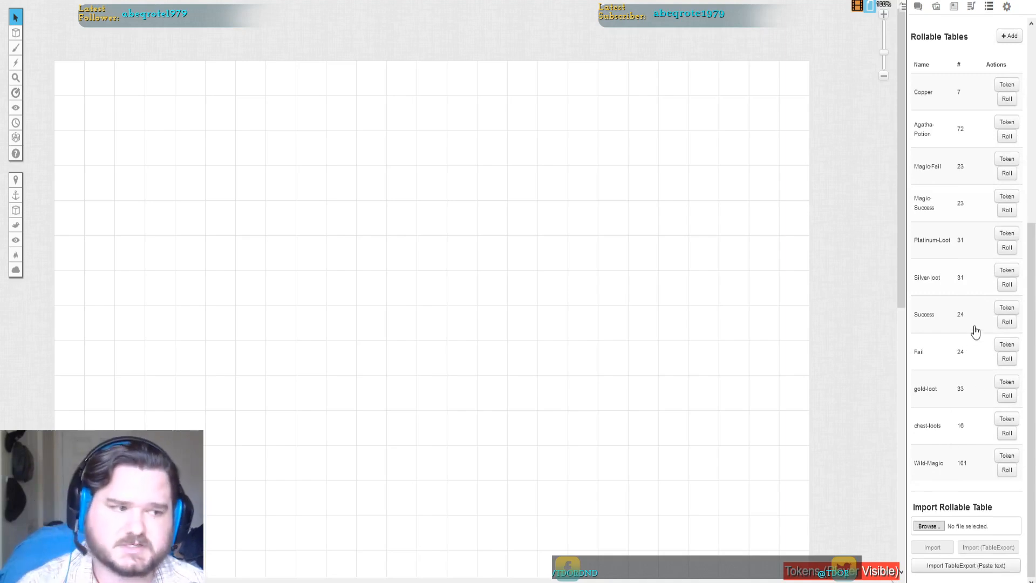
{"action": "scroll", "coordinate": [936, 152], "scroll_direction": "up", "scroll_amount": 4}
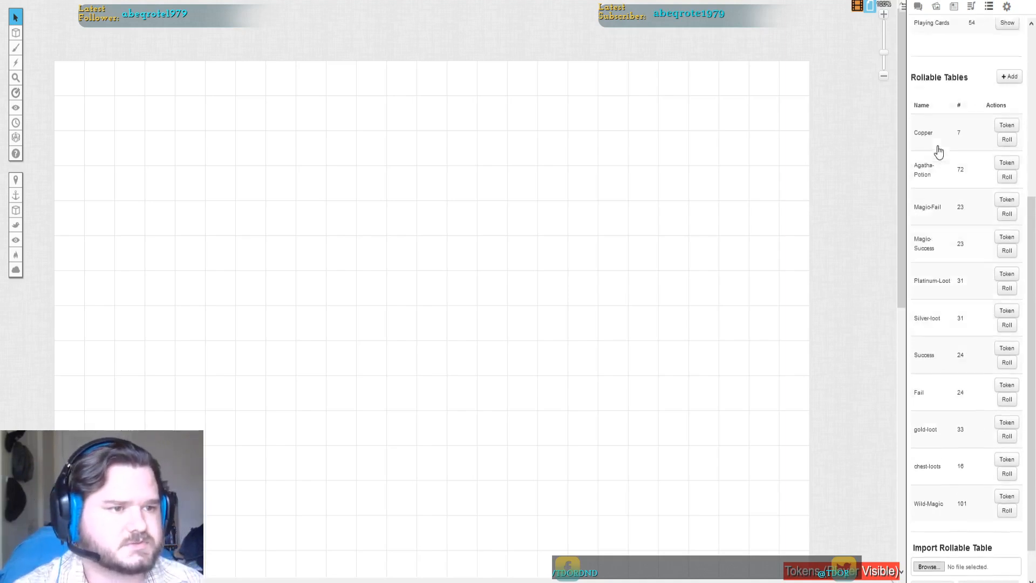
{"action": "scroll", "coordinate": [969, 338], "scroll_direction": "down", "scroll_amount": 3}
{"action": "scroll", "coordinate": [963, 350], "scroll_direction": "down", "scroll_amount": 1}
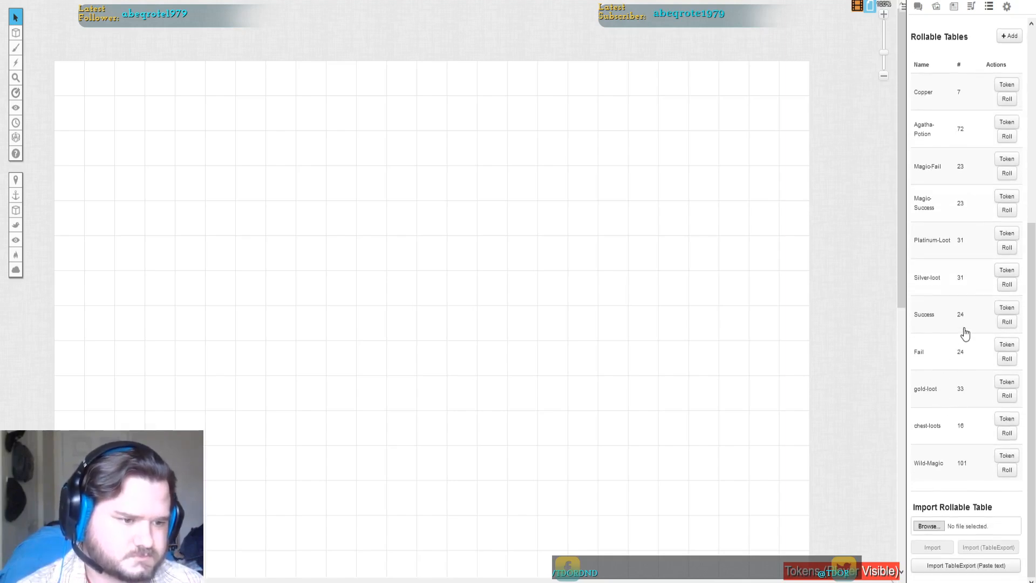
{"action": "scroll", "coordinate": [964, 334], "scroll_direction": "up", "scroll_amount": 1}
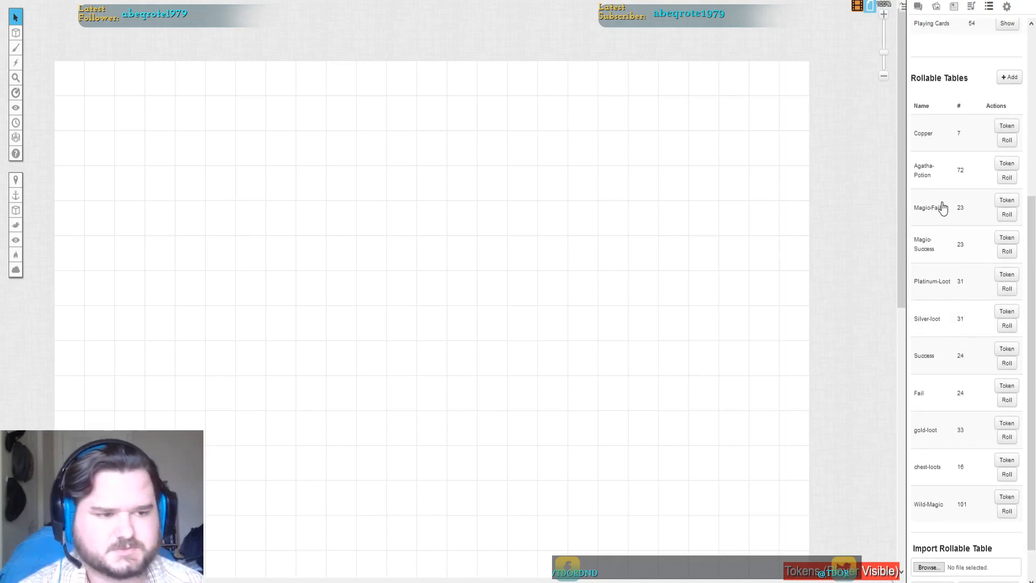
Create a new macro named Magic-Fail with the action "/w gm &{template:default}{{name=Copper}} {{[[1t[Copper-Loot]]]}}".
{"action": "scroll", "coordinate": [943, 208], "scroll_direction": "up", "scroll_amount": 1}
{"action": "scroll", "coordinate": [943, 208], "scroll_direction": "up", "scroll_amount": 5}
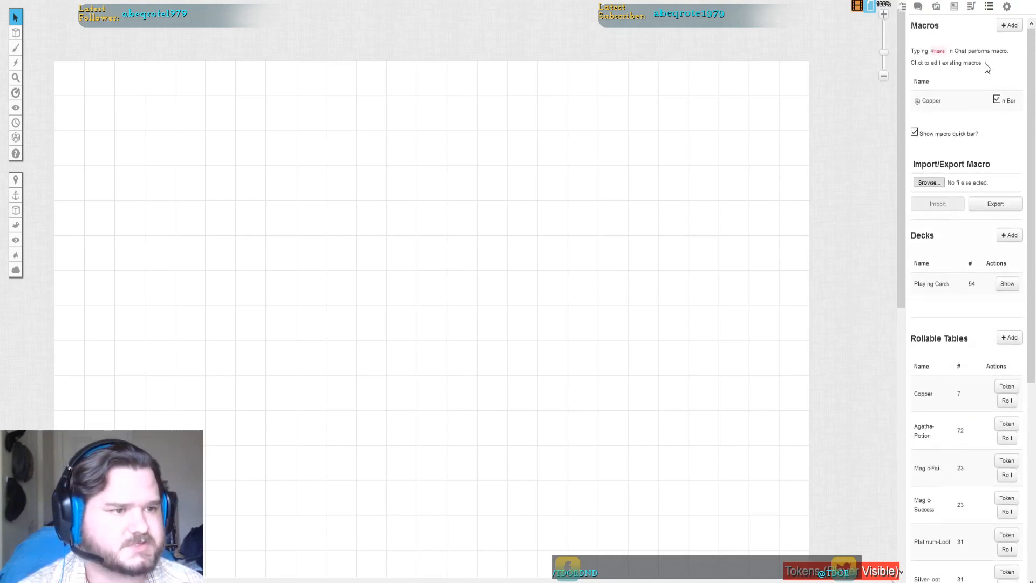
{"action": "left_click", "coordinate": [1011, 26]}
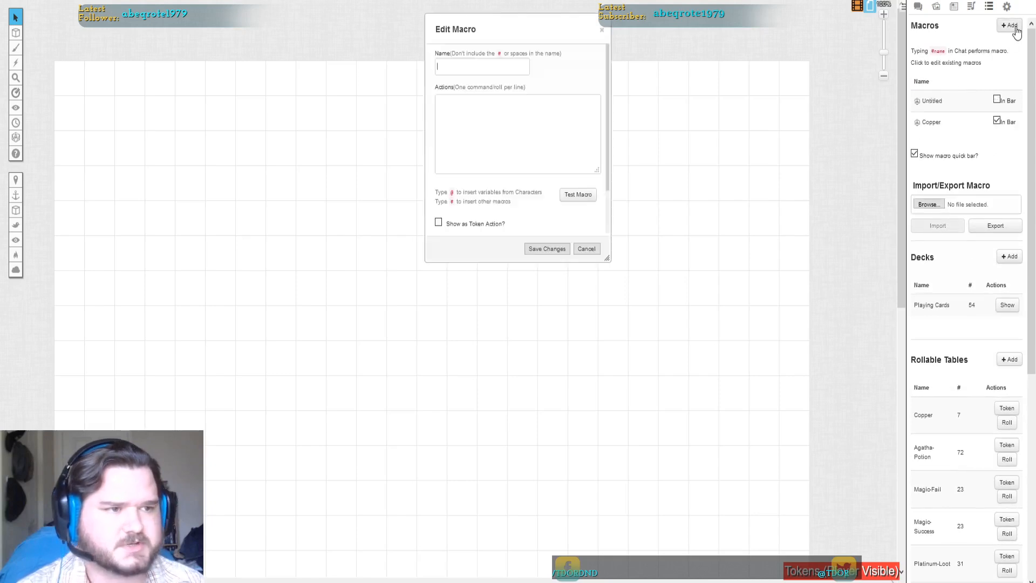
{"action": "left_click", "coordinate": [488, 97]}
{"action": "type", "text": "/w gm &{template:default}{{name=Copper}} {{[[1t[Copper-Loot]]]}}"}
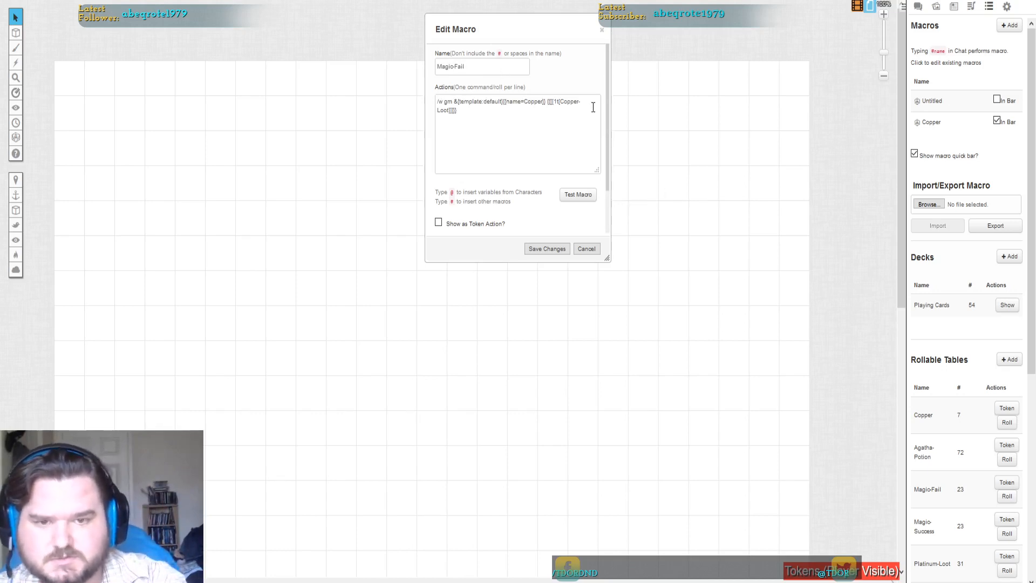
Change the template's name value in the macro's action to Oopsies.
{"action": "key", "text": "BackSpace"}
{"action": "key", "text": "BackSpace"}
{"action": "key", "text": "BackSpace"}
{"action": "key", "text": "BackSpace"}
{"action": "key", "text": "BackSpace"}
{"action": "key", "text": "BackSpace"}
{"action": "type", "text": "Oopsies"}
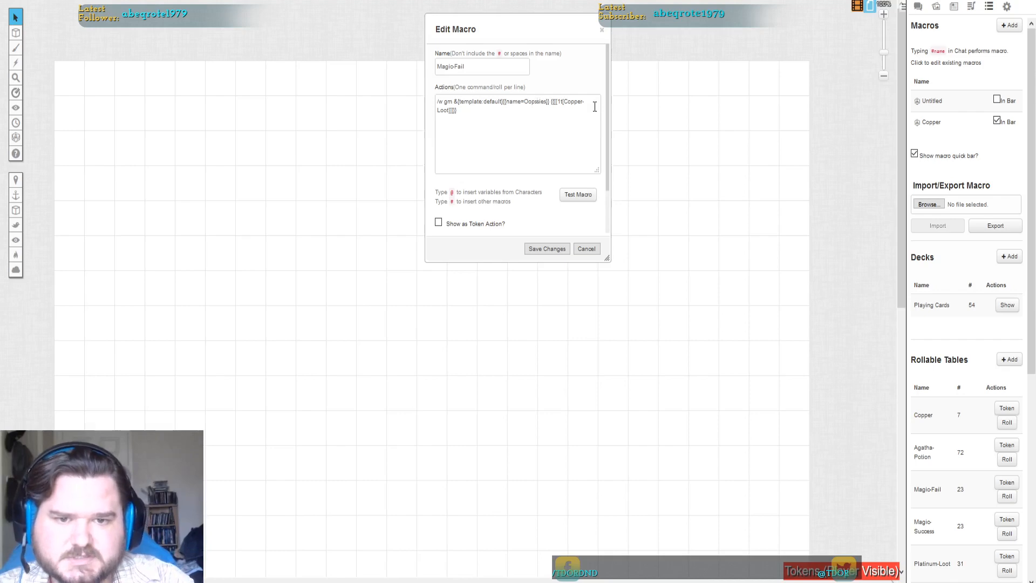
{"action": "key", "text": "BackSpace"}
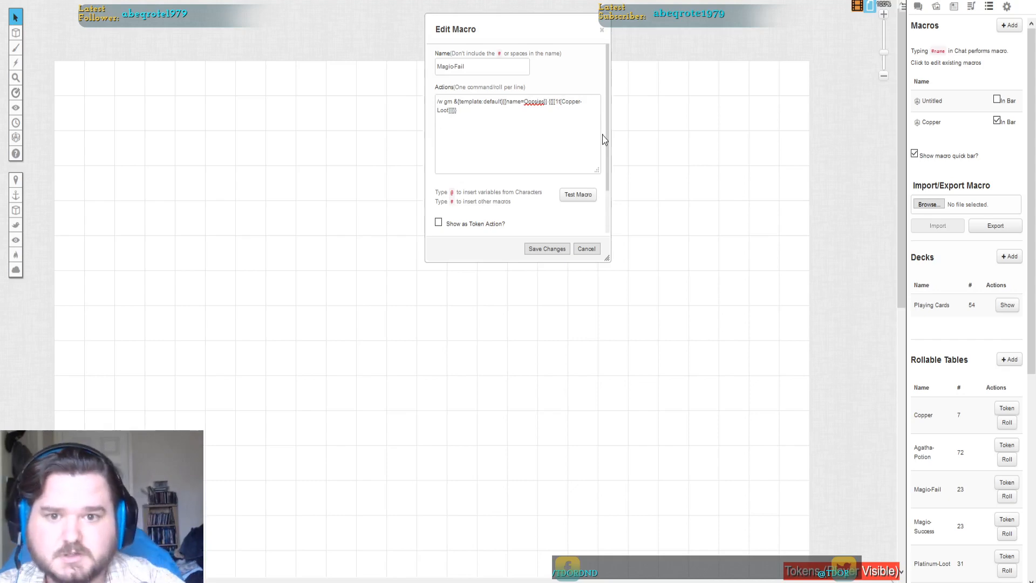
Replace the table reference in the macro's action with Magic-Fail.
{"action": "key", "text": "BackSpace"}
{"action": "key", "text": "BackSpace"}
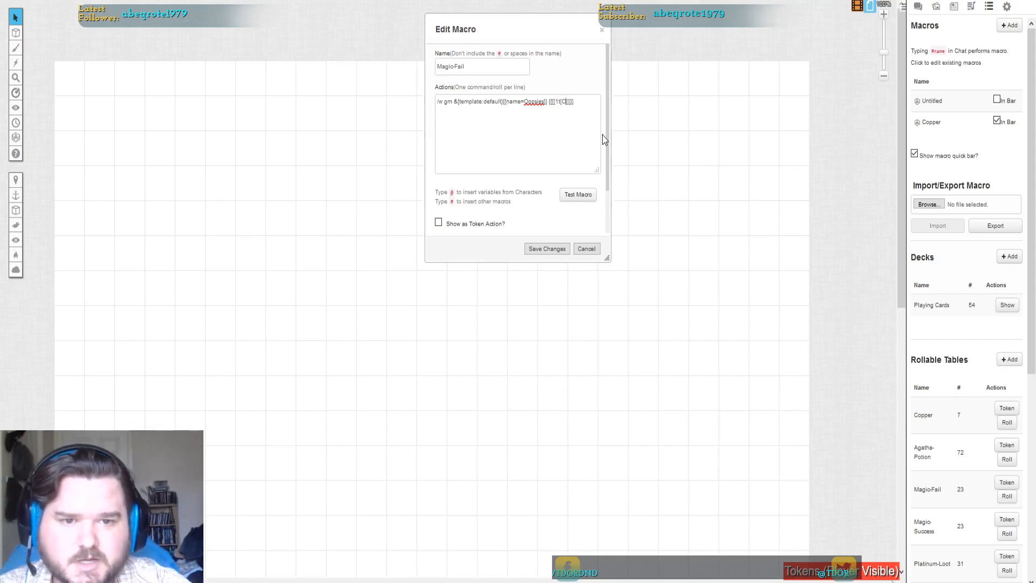
{"action": "type", "text": "Magio-Fail"}
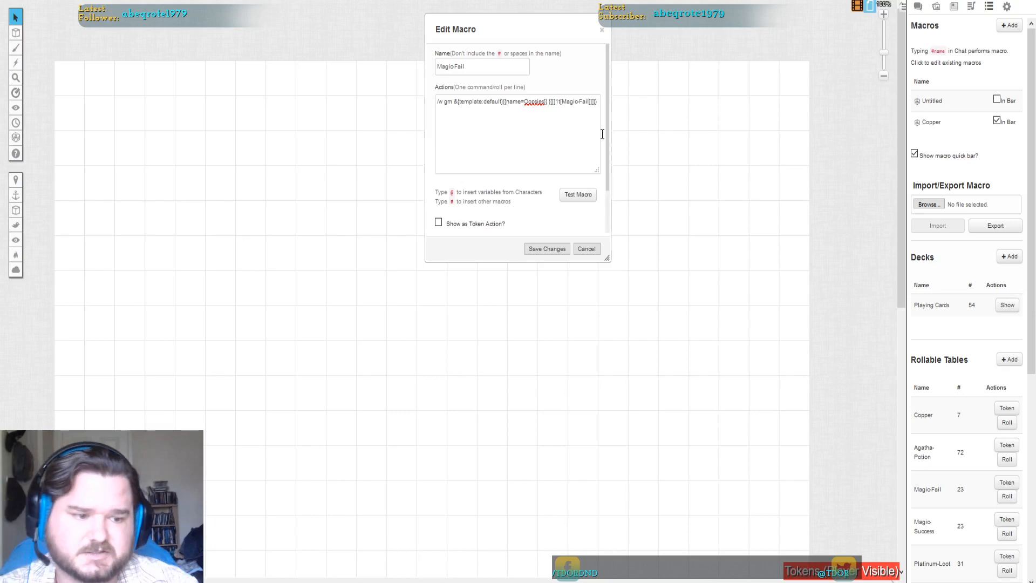
{"action": "right_click", "coordinate": [590, 97]}
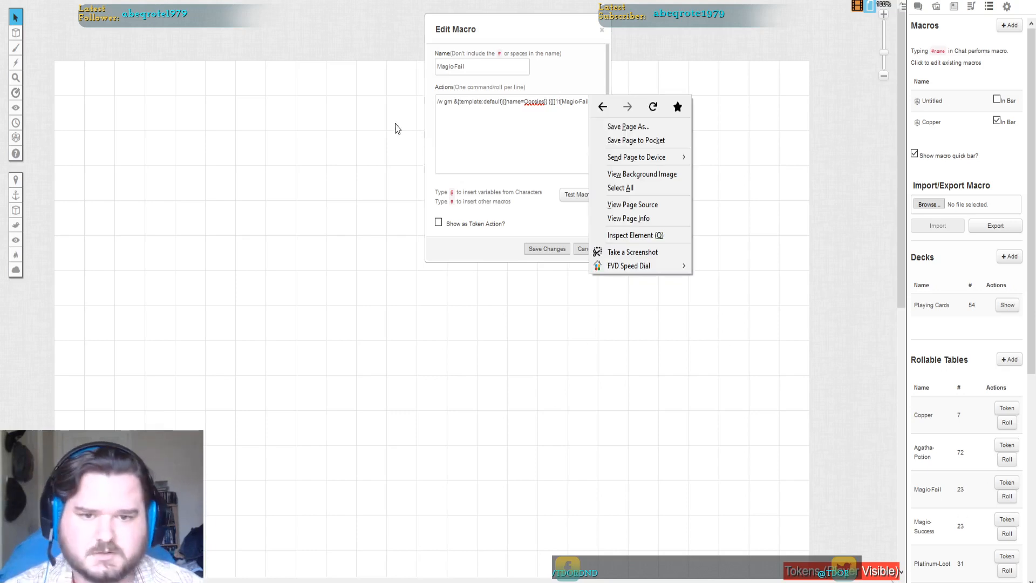
{"action": "left_click", "coordinate": [494, 166]}
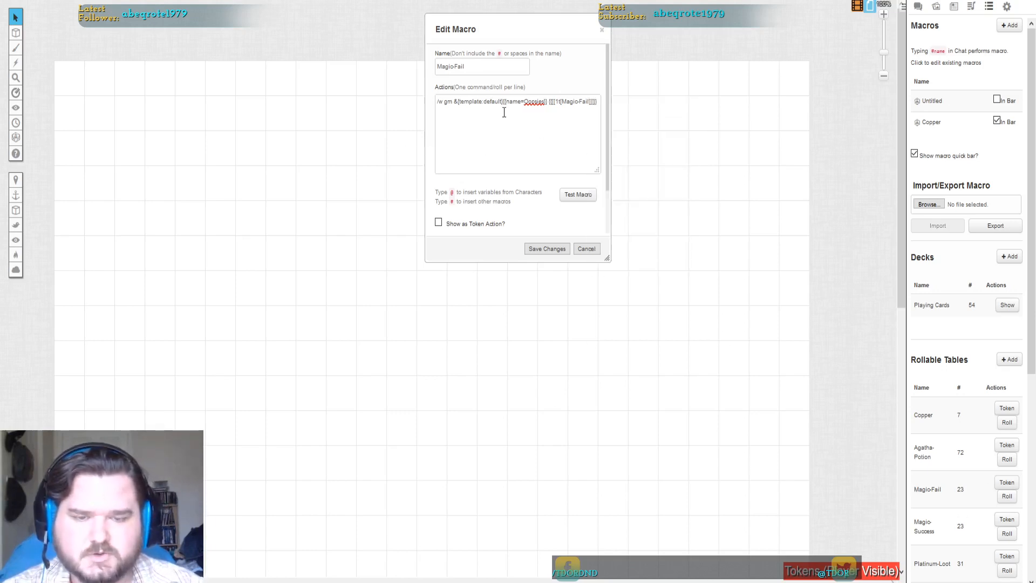
Rename the macro to oopsies and test it, reading the whispered roll in the chat.
{"action": "left_click_drag", "start_coordinate": [469, 64], "coordinate": [413, 81]}
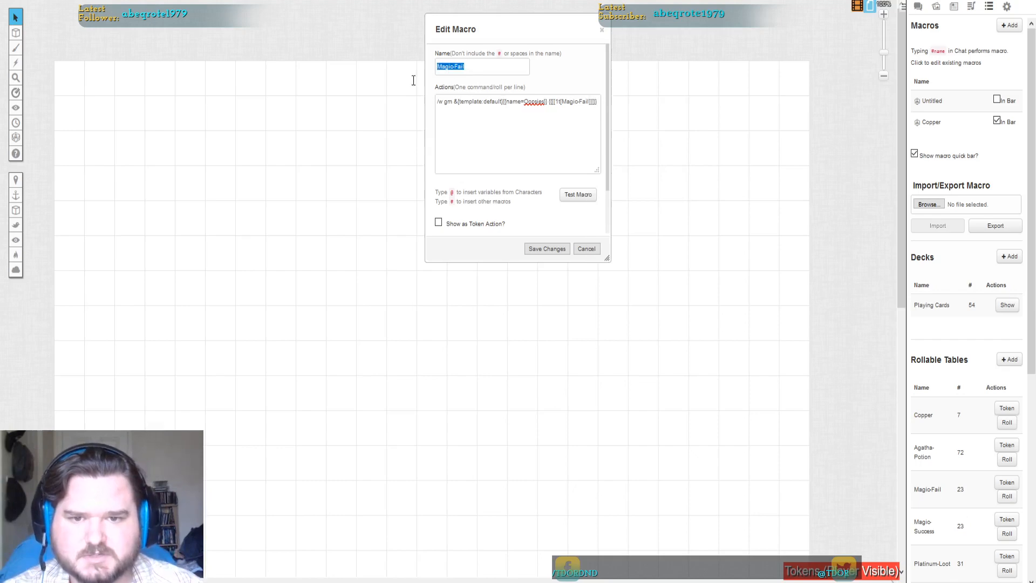
{"action": "type", "text": "oopsies"}
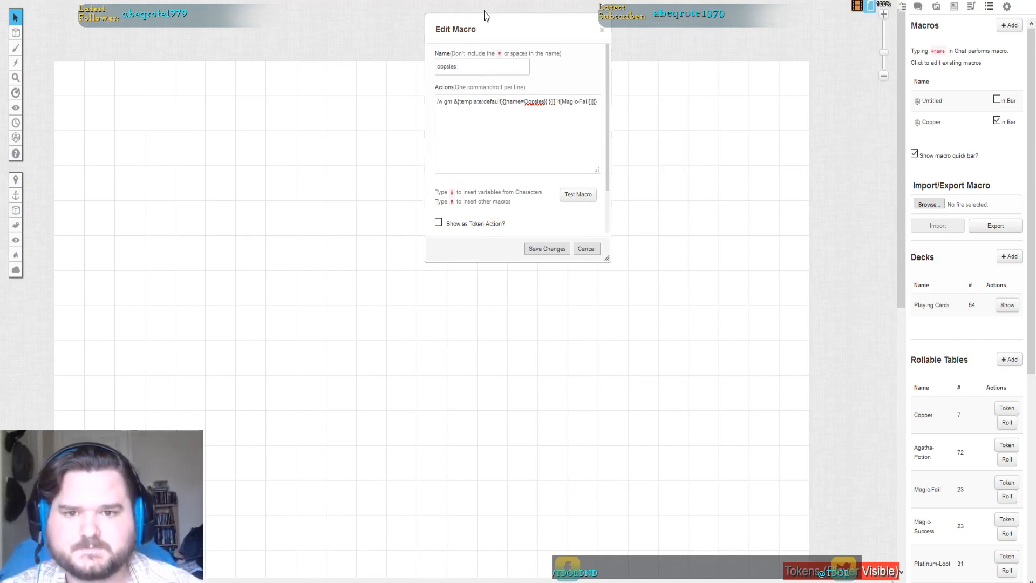
{"action": "left_click", "coordinate": [573, 198]}
{"action": "left_click", "coordinate": [918, 7]}
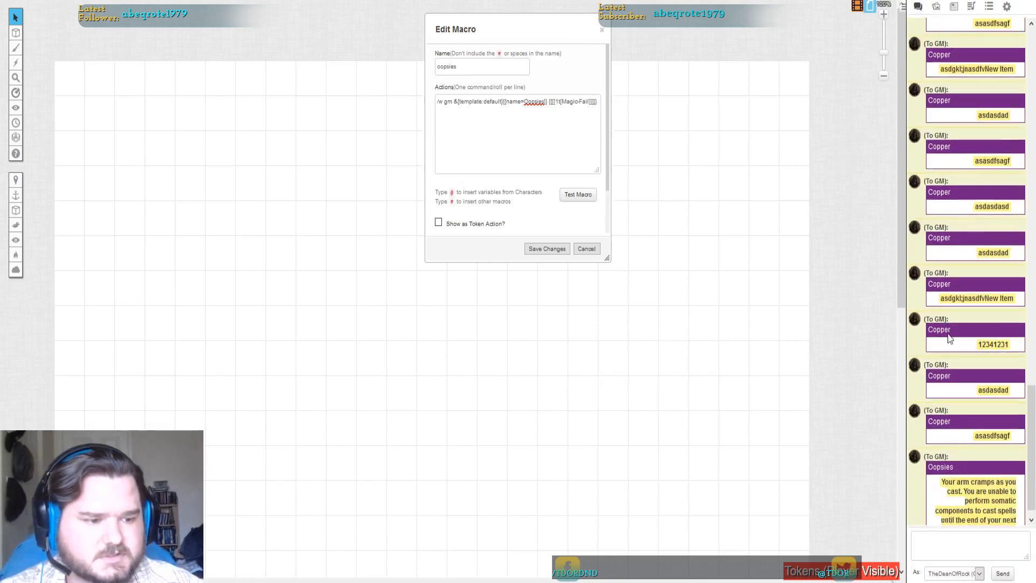
{"action": "mouse_move", "coordinate": [985, 488]}
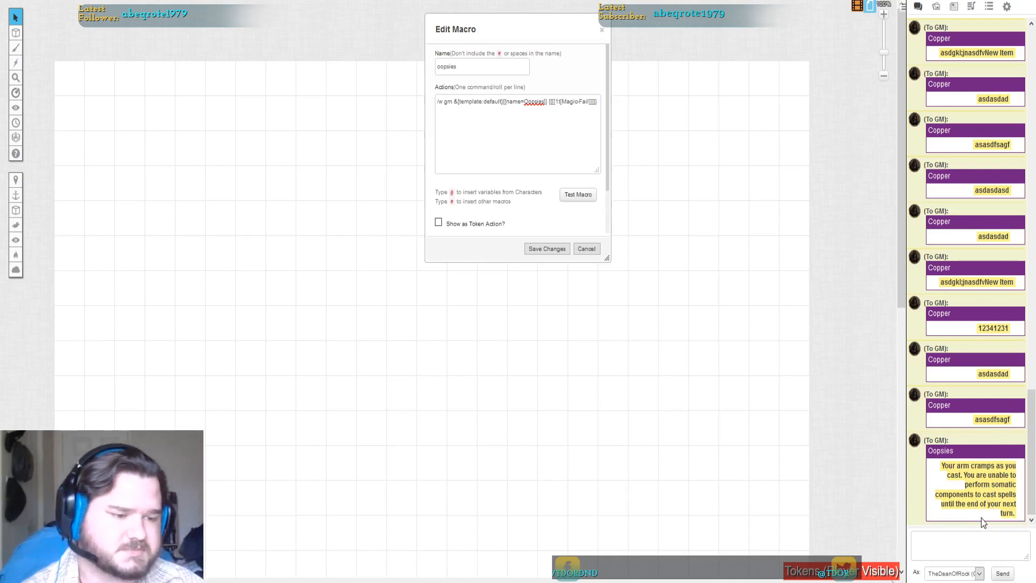
{"action": "mouse_move", "coordinate": [991, 510]}
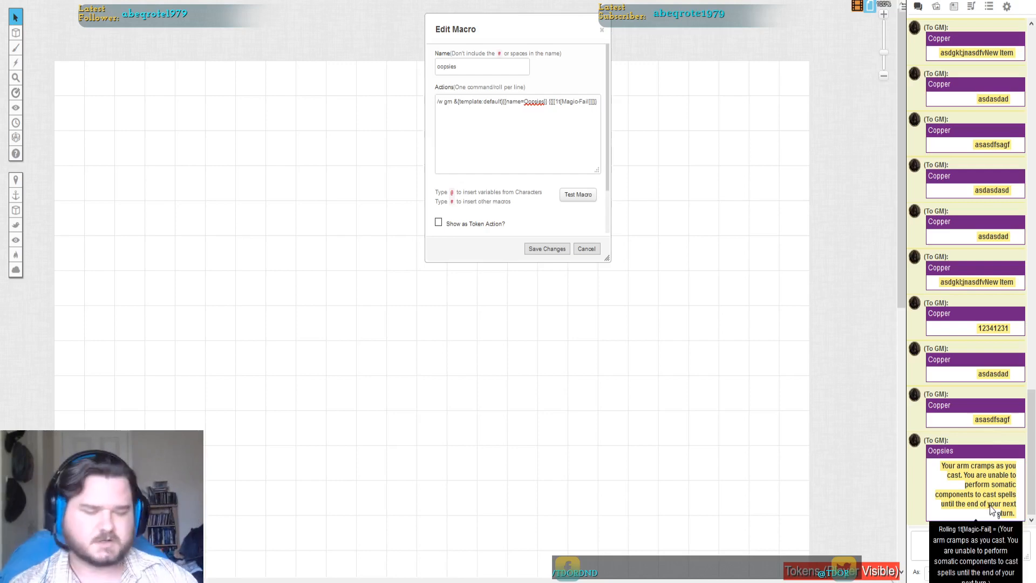
Save the oopsies macro and show it in the macro quick bar.
{"action": "left_click", "coordinate": [562, 252]}
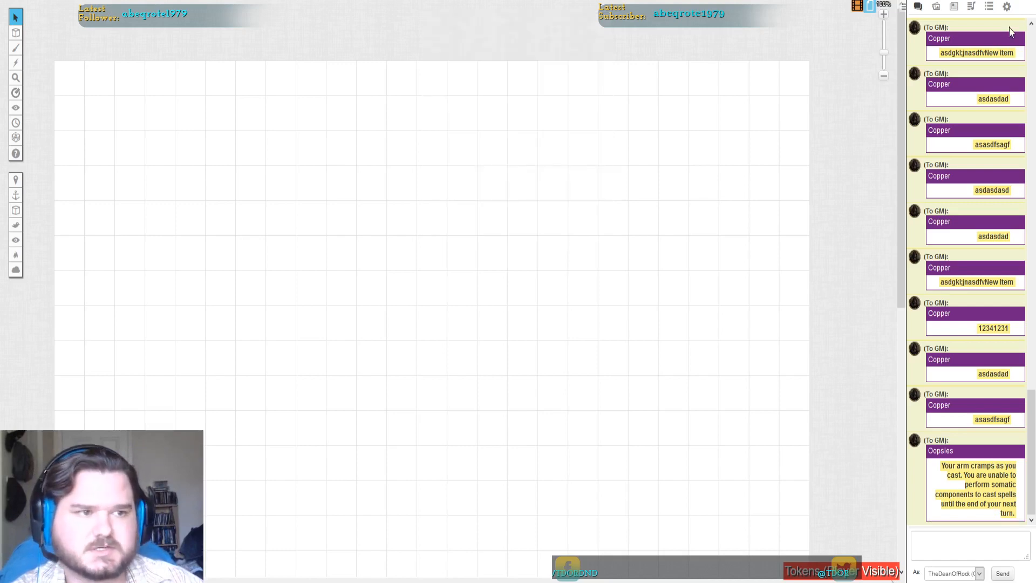
{"action": "left_click", "coordinate": [989, 7]}
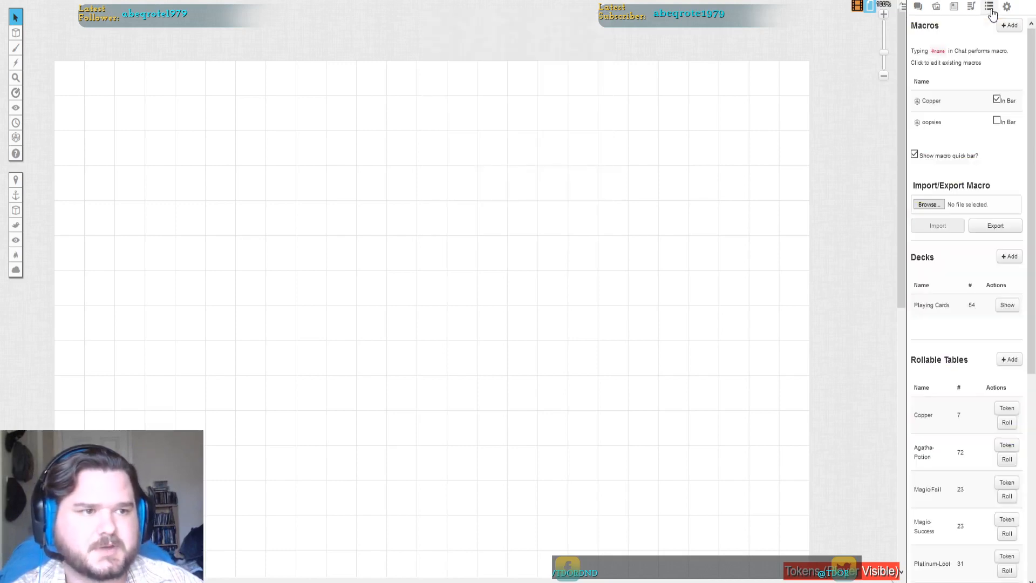
{"action": "left_click", "coordinate": [997, 121]}
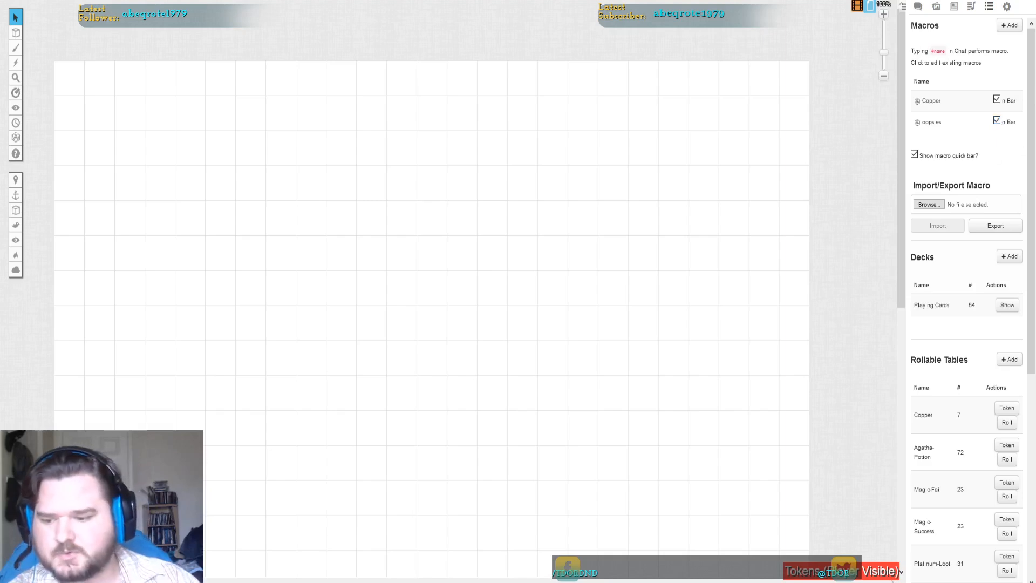
Run the oopsies macro from the quick bar and read its roll in the chat.
{"action": "right_click", "coordinate": [61, 392]}
{"action": "key", "text": "Escape"}
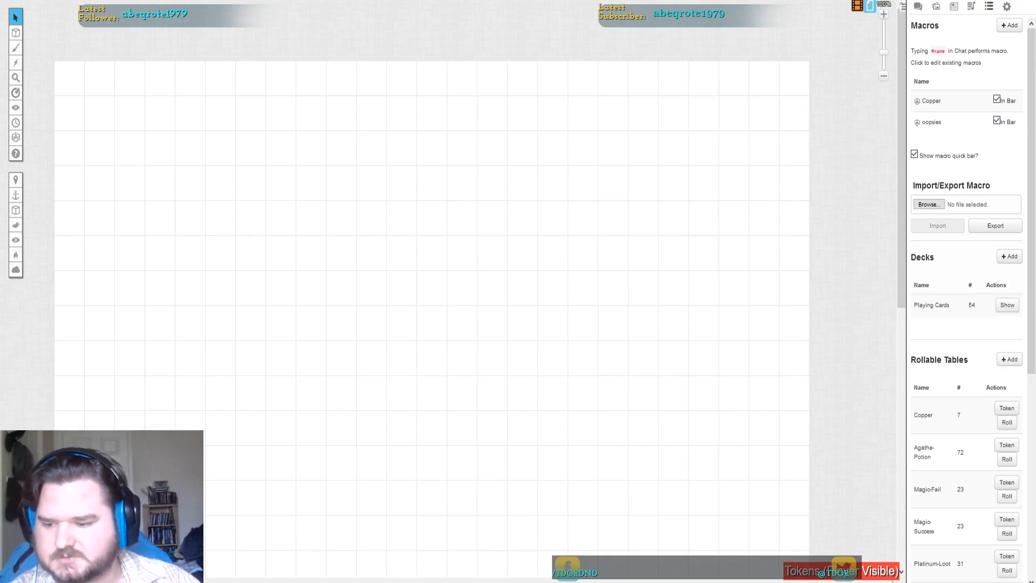
{"action": "left_click", "coordinate": [918, 6]}
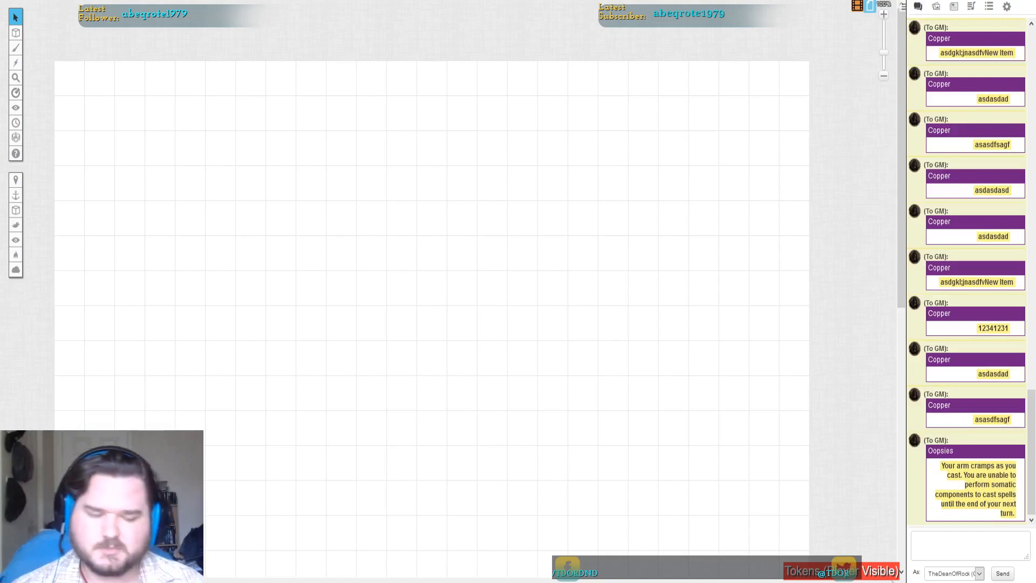
{"action": "mouse_move", "coordinate": [962, 500]}
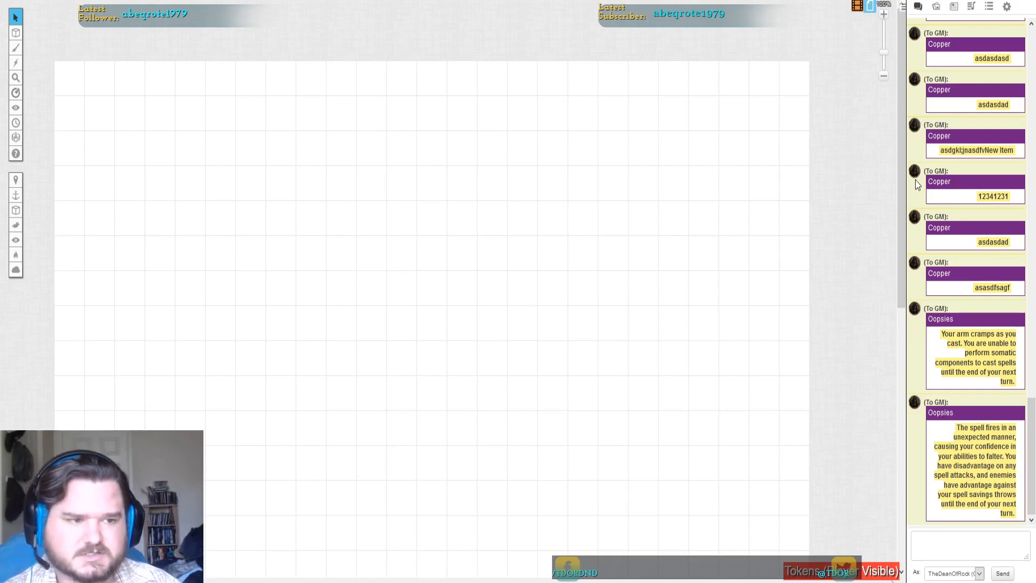
Create another macro named Kickassery with the action "/w gm &{template:default}{{name=Copper}} {{[[1t[Copper-Loot]]]}}".
{"action": "left_click", "coordinate": [989, 6]}
{"action": "scroll", "coordinate": [966, 338], "scroll_direction": "down", "scroll_amount": 3}
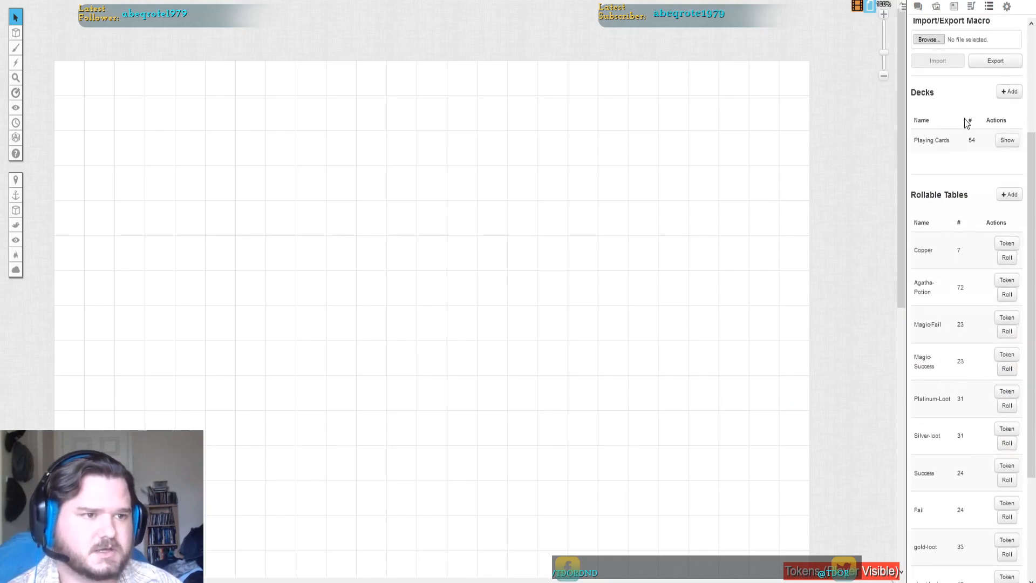
{"action": "scroll", "coordinate": [1011, 93], "scroll_direction": "up", "scroll_amount": 3}
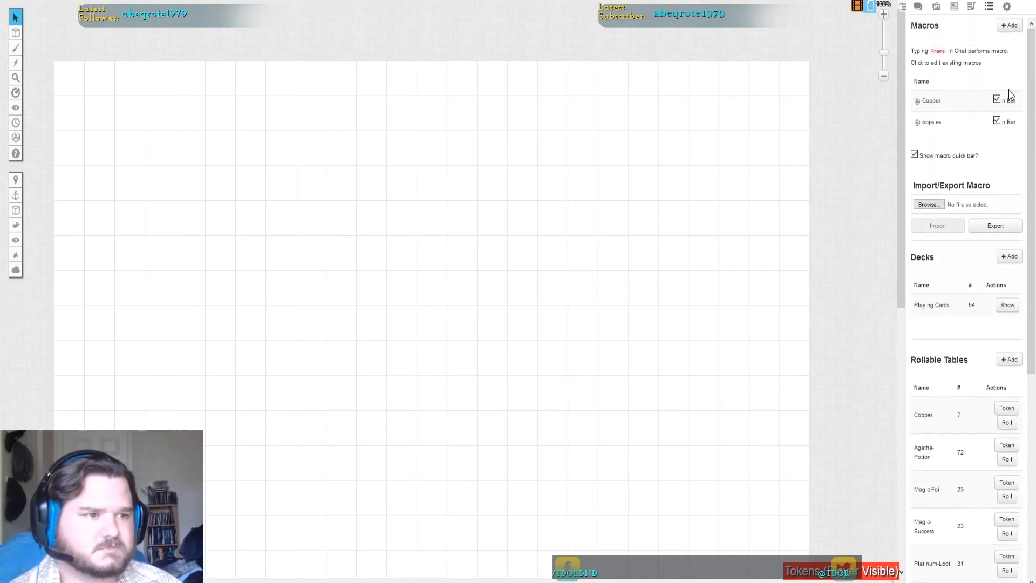
{"action": "left_click", "coordinate": [1008, 26]}
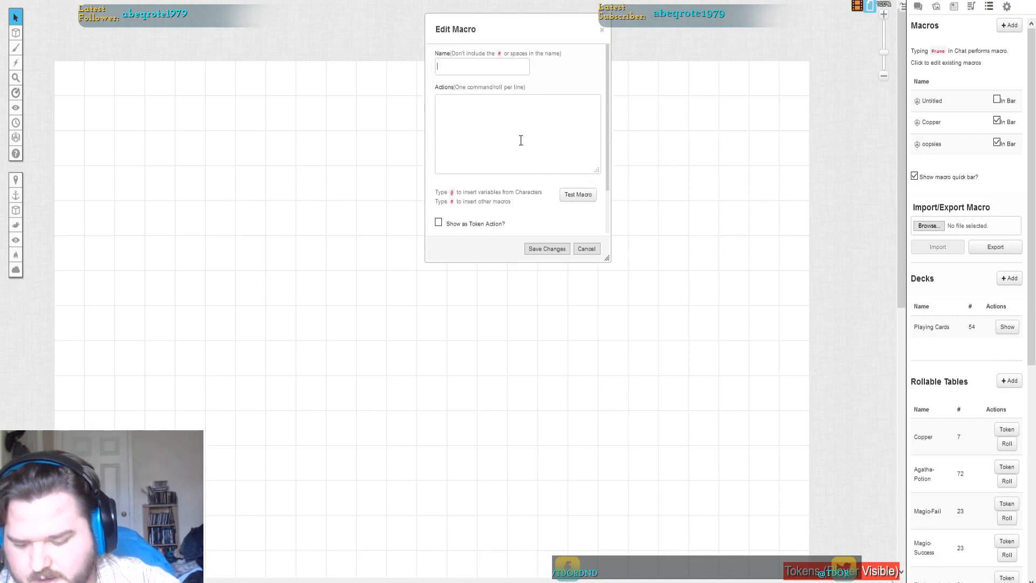
{"action": "type", "text": "Kicka"}
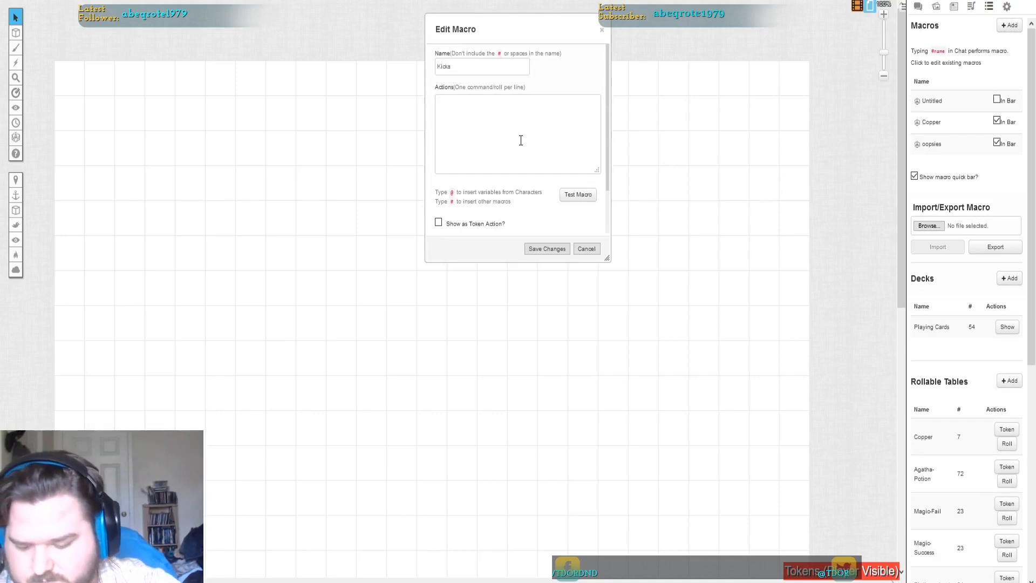
{"action": "type", "text": "ssery"}
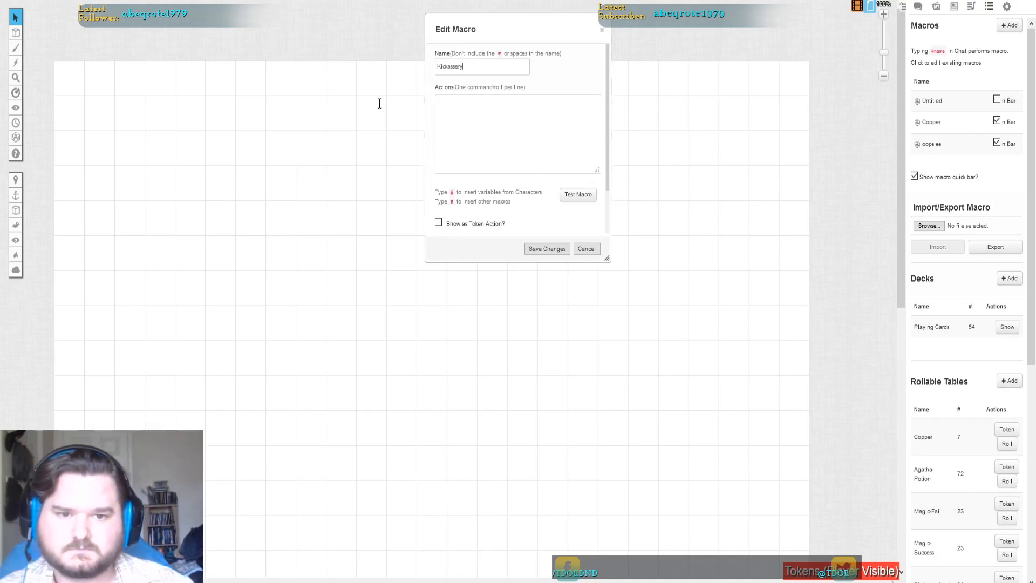
{"action": "left_click", "coordinate": [583, 136]}
{"action": "type", "text": "/w gm &{template:default}{{name=Copper}} {{[[1t[Copper-Loot]]]}}"}
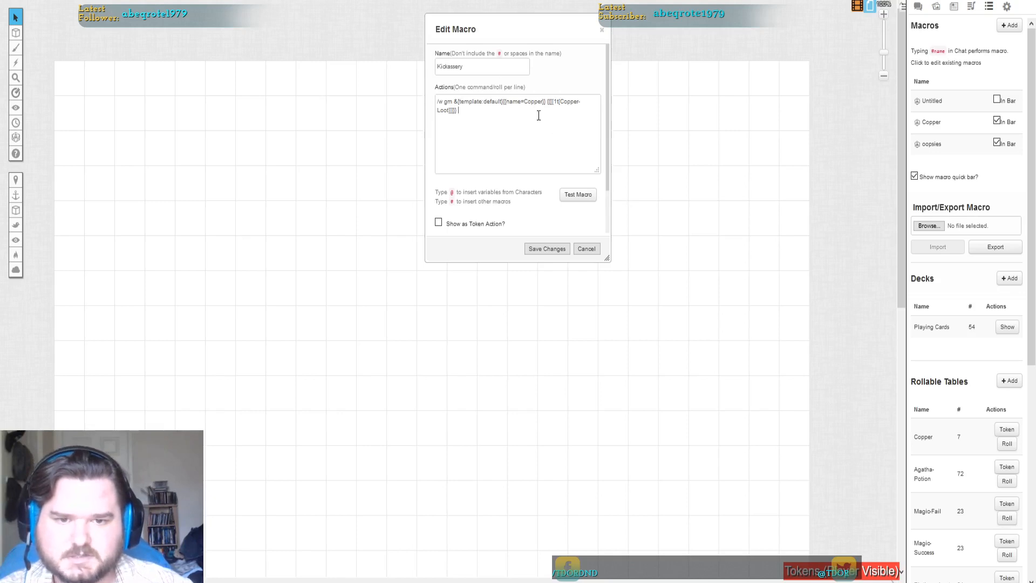
Change the template's name value in the new macro's action to Kickassery.
{"action": "key", "text": "BackSpace"}
{"action": "key", "text": "BackSpace"}
{"action": "key", "text": "BackSpace"}
{"action": "key", "text": "BackSpace"}
{"action": "key", "text": "BackSpace"}
{"action": "key", "text": "BackSpace"}
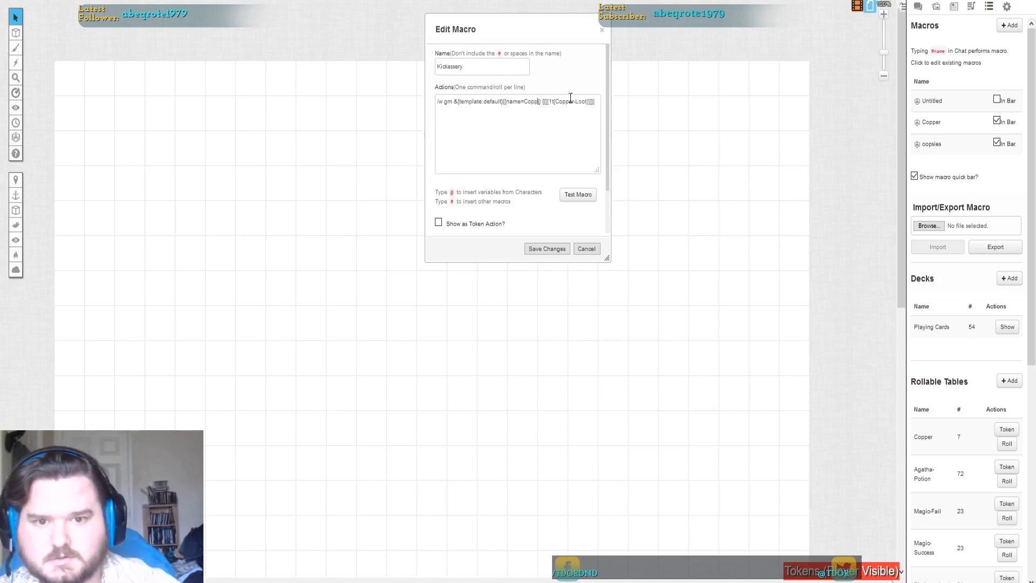
{"action": "type", "text": "Kickassery"}
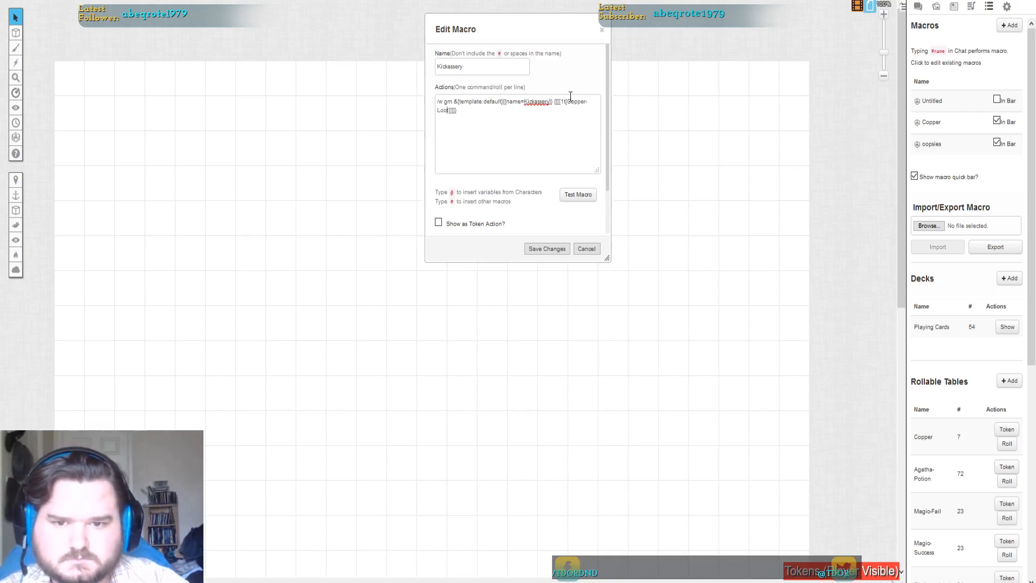
Replace the Copper-Loot table reference in the Kickassery macro's action with Magic-Success.
{"action": "key", "text": "BackSpace"}
{"action": "key", "text": "BackSpace"}
{"action": "key", "text": "BackSpace"}
{"action": "key", "text": "BackSpace"}
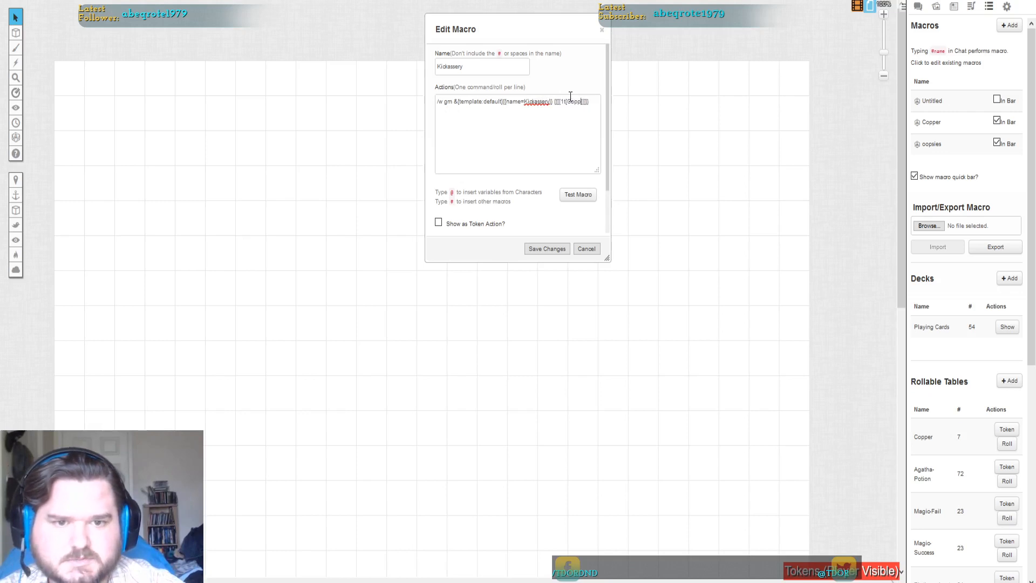
{"action": "key", "text": "BackSpace"}
{"action": "key", "text": "BackSpace"}
{"action": "key", "text": "BackSpace"}
{"action": "key", "text": "BackSpace"}
{"action": "type", "text": "Magic"}
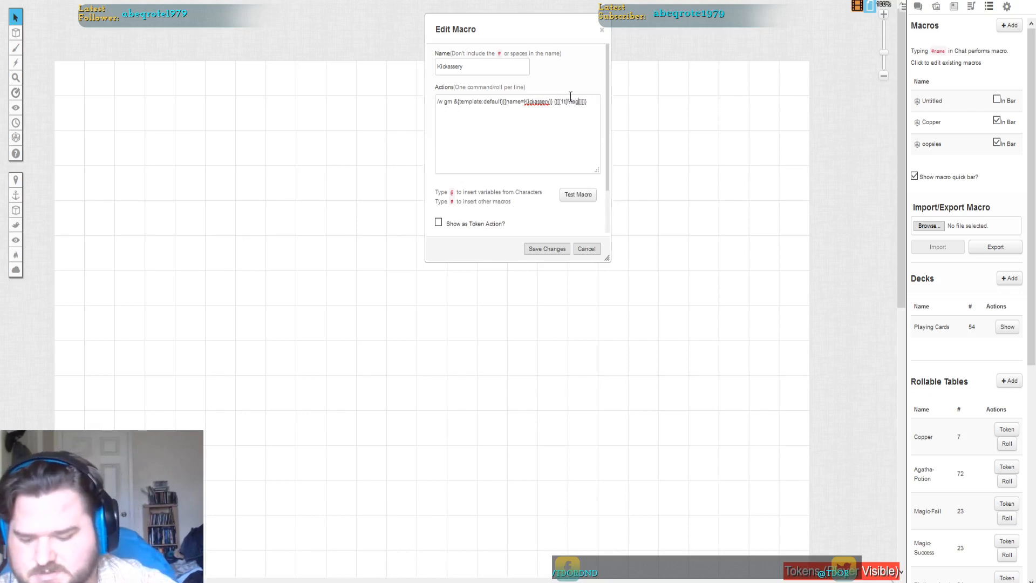
{"action": "type", "text": "-Success"}
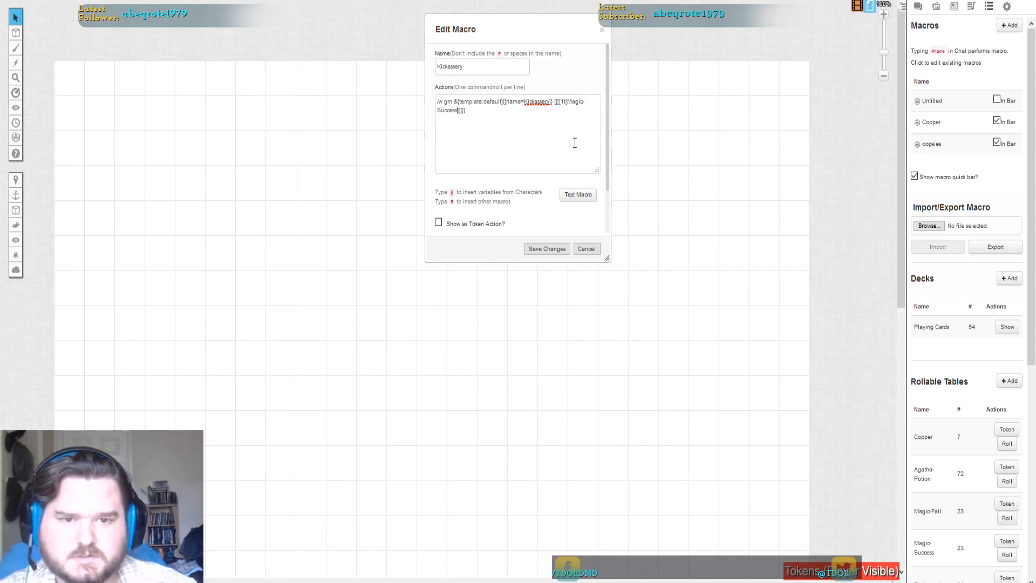
Test and save the Kickassery macro, and show it in the macro quick bar.
{"action": "left_click", "coordinate": [576, 194]}
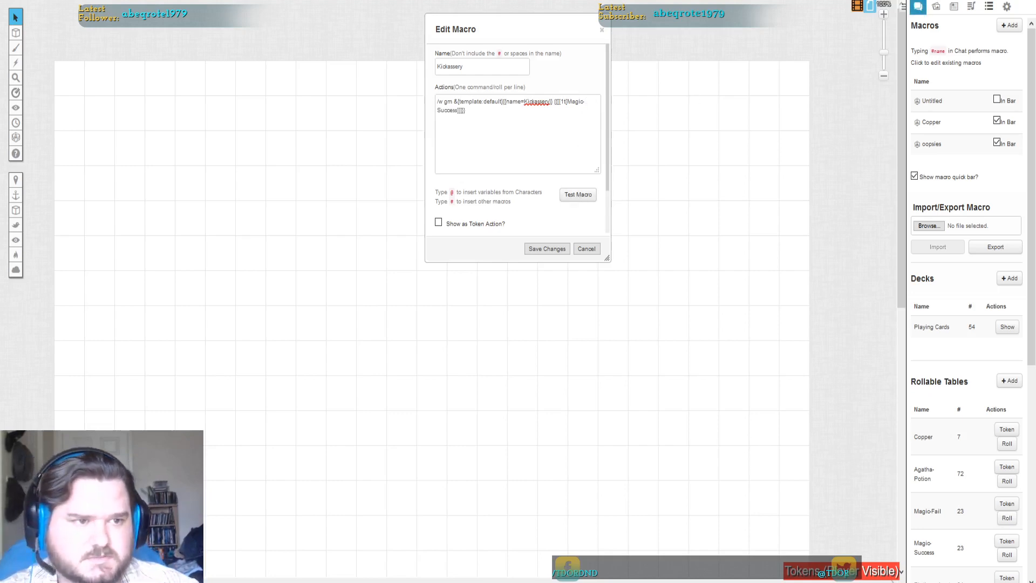
{"action": "left_click", "coordinate": [918, 7]}
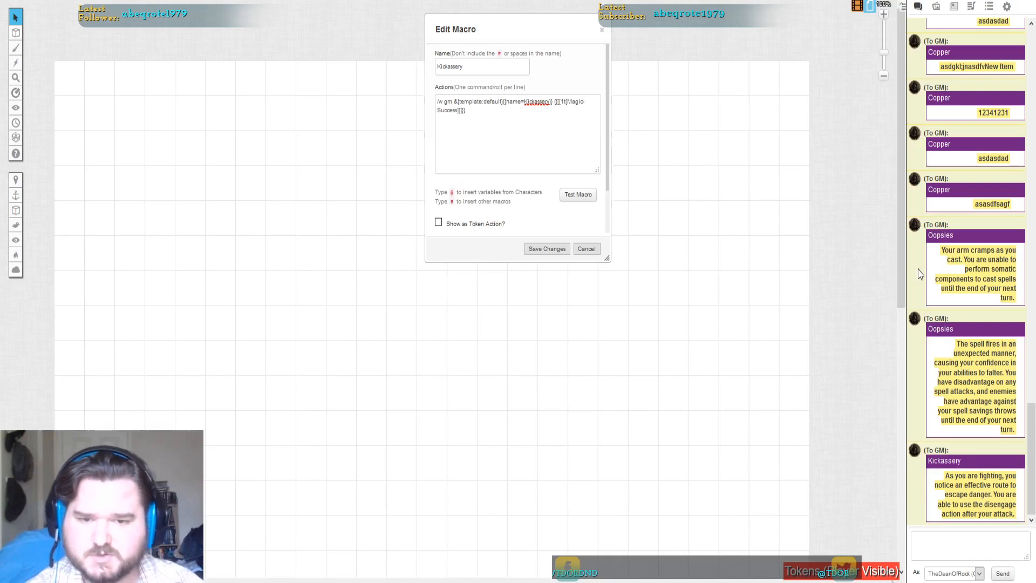
{"action": "left_click", "coordinate": [547, 249]}
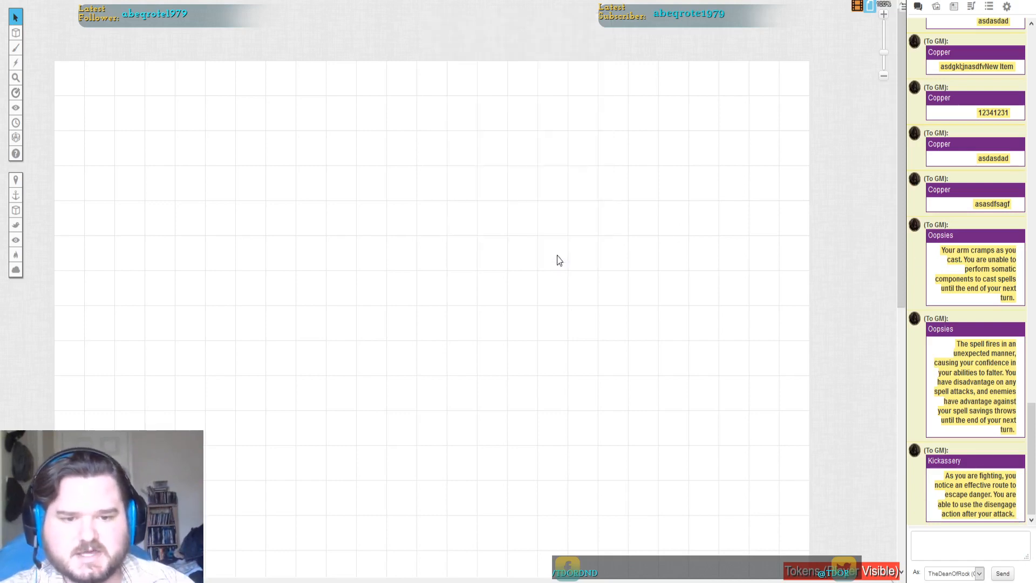
{"action": "left_click", "coordinate": [991, 8]}
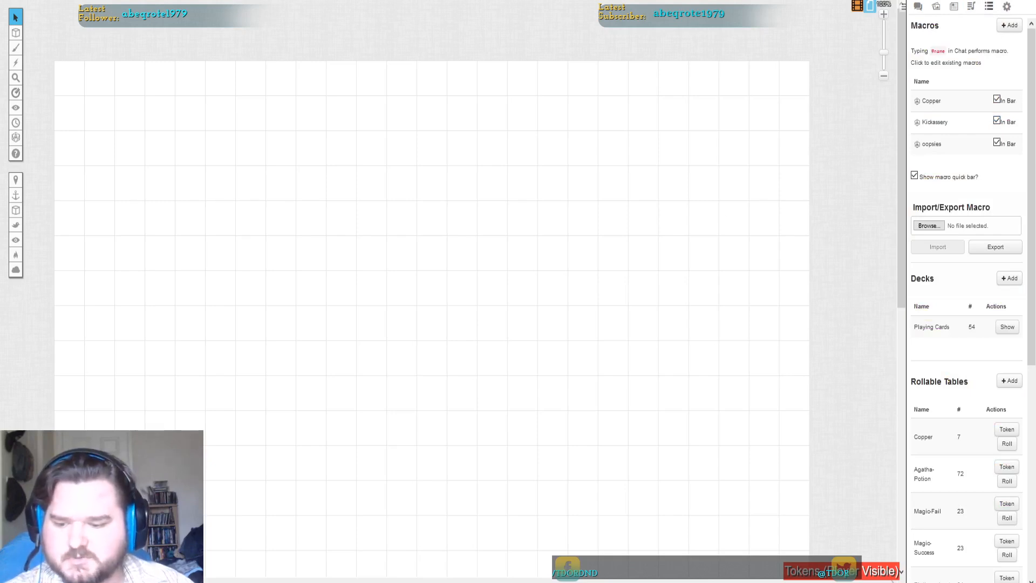
Assign a colour from the palette to a macro button in the quick bar.
{"action": "right_click", "coordinate": [92, 567]}
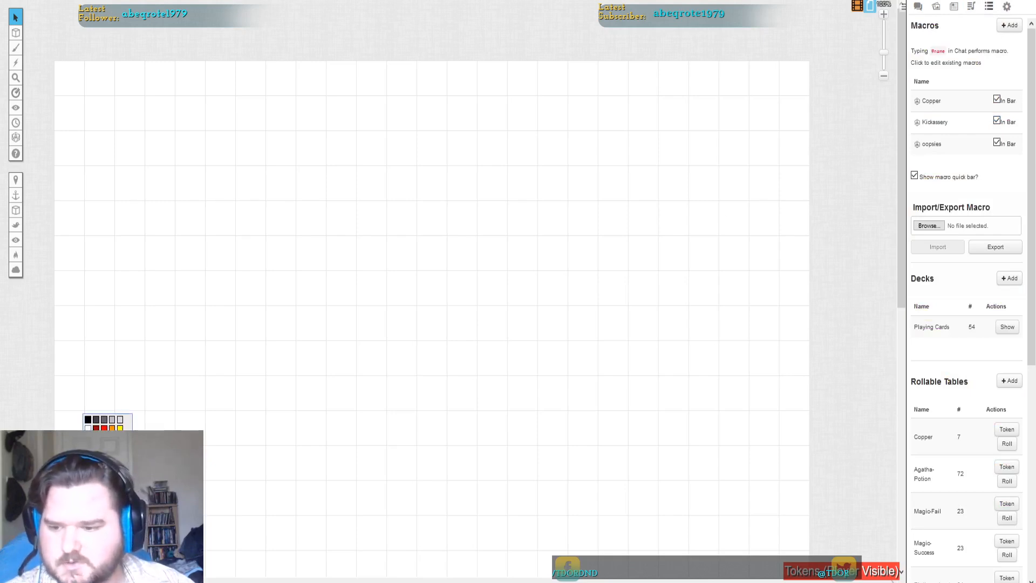
{"action": "left_click", "coordinate": [104, 445]}
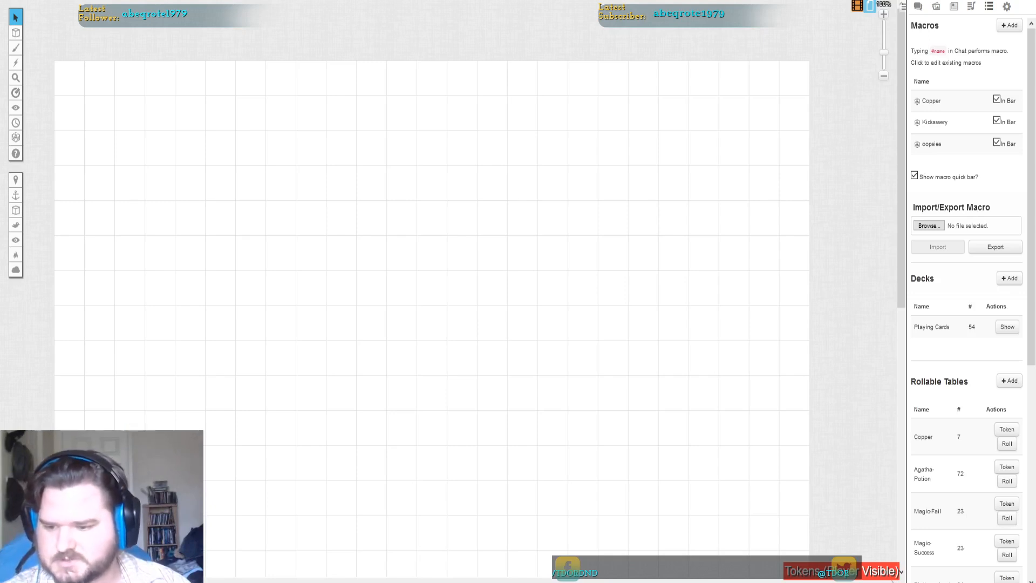
Show the chat log and examine the Oopsies macro results together with their Magic-Fail roll details.
{"action": "left_click", "coordinate": [918, 6]}
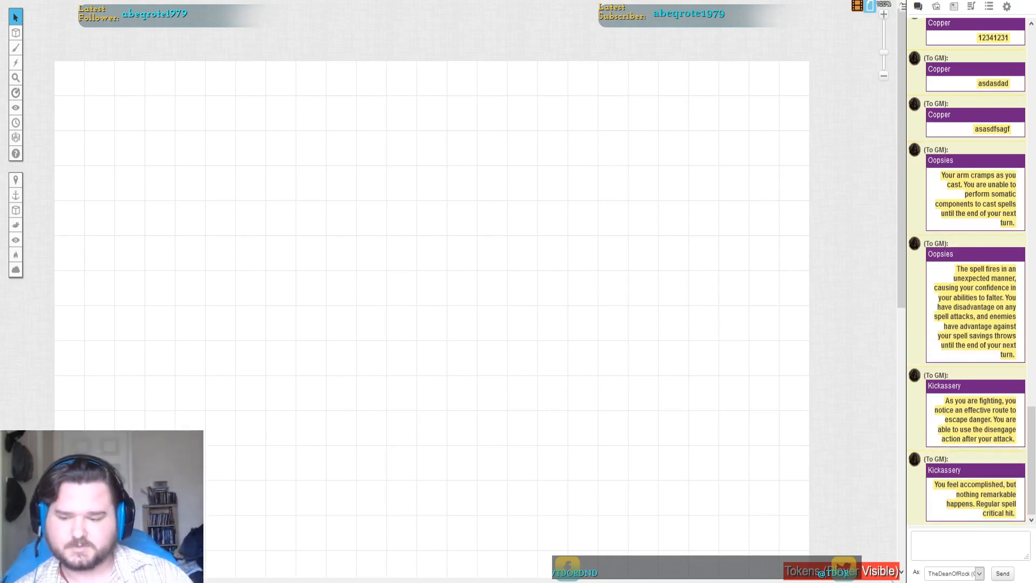
{"action": "right_click", "coordinate": [102, 580]}
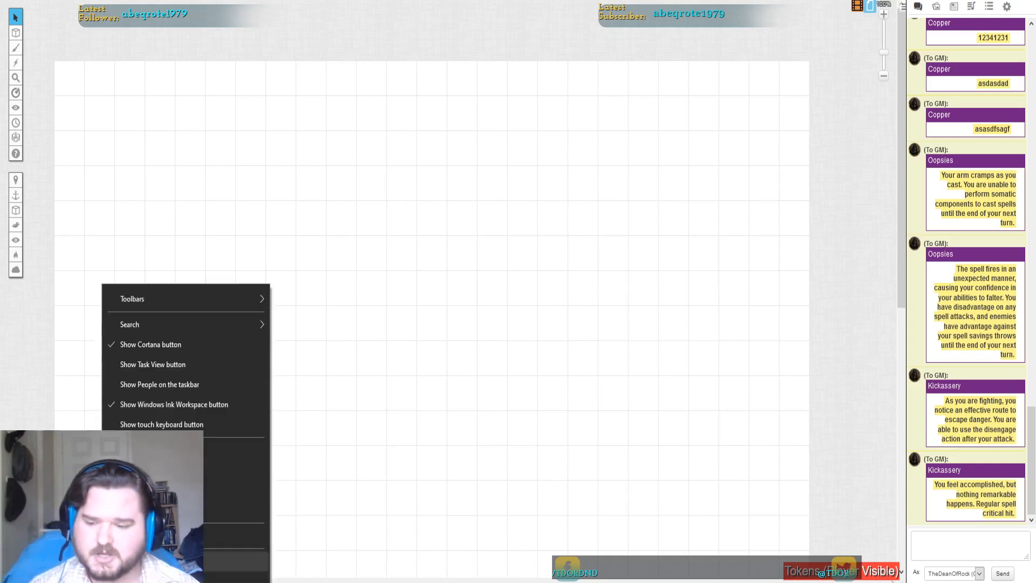
{"action": "left_click", "coordinate": [67, 414]}
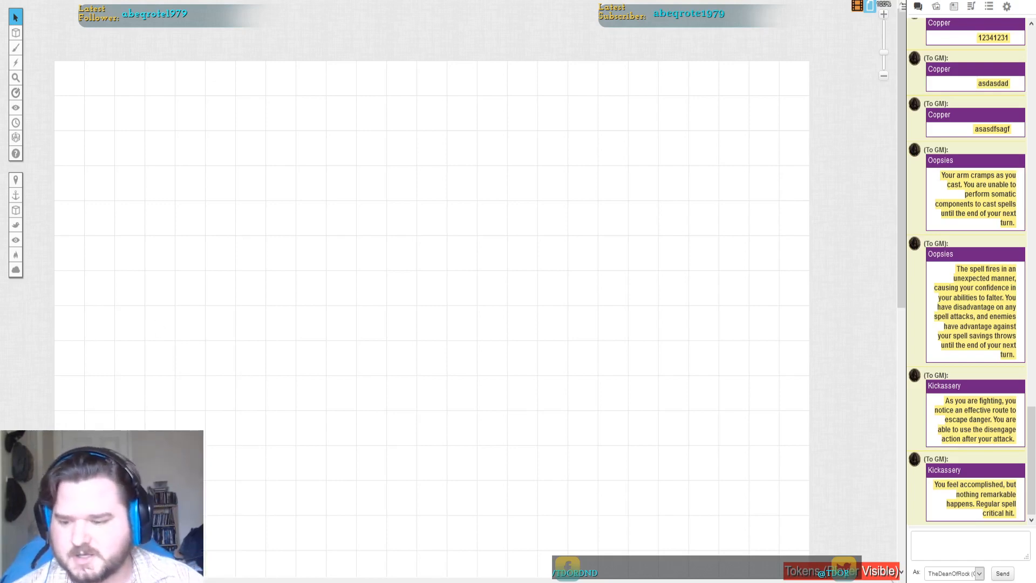
{"action": "mouse_move", "coordinate": [993, 465]}
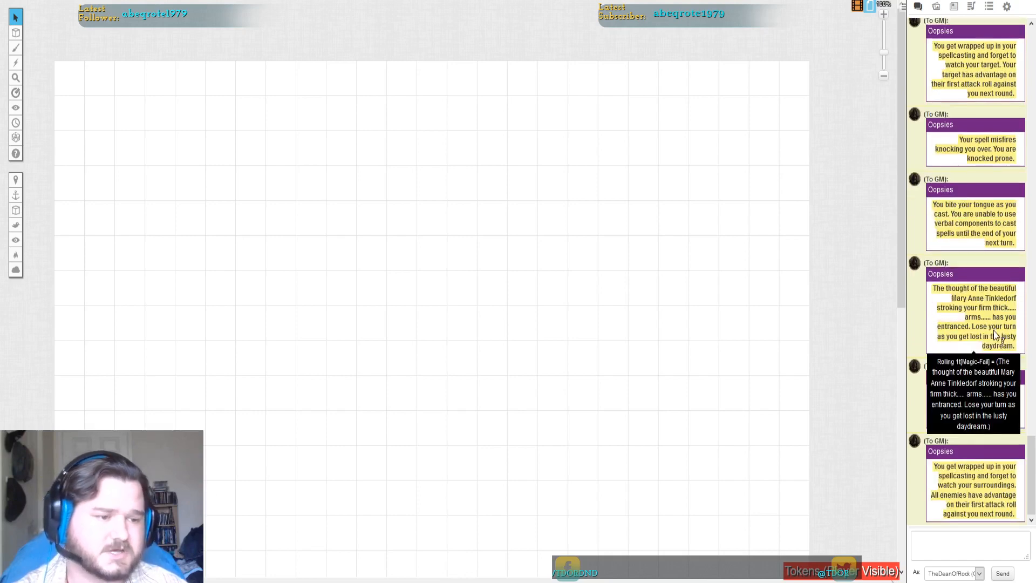
{"action": "mouse_move", "coordinate": [953, 341]}
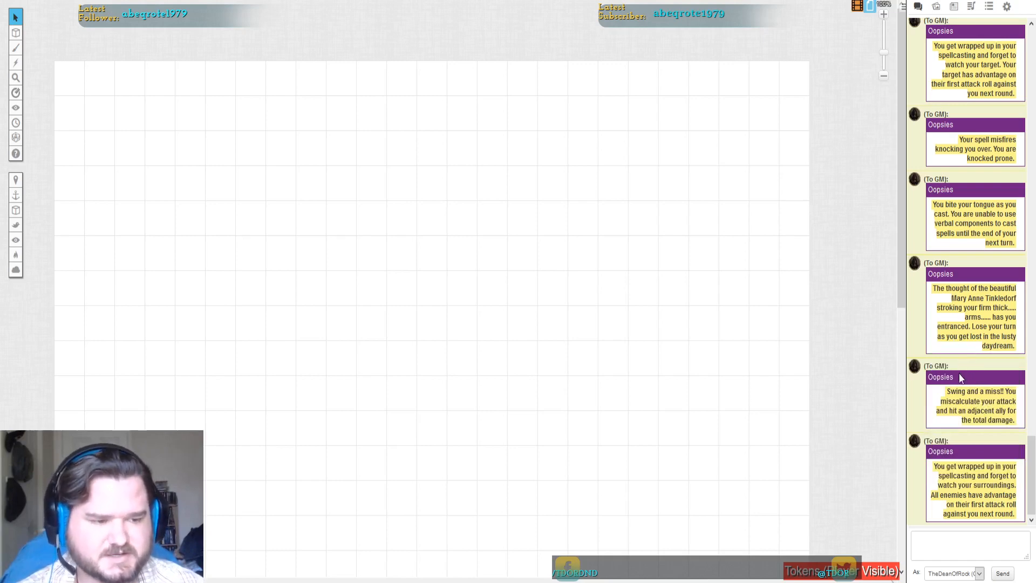
{"action": "scroll", "coordinate": [969, 446], "scroll_direction": "up", "scroll_amount": 3}
{"action": "scroll", "coordinate": [968, 446], "scroll_direction": "down", "scroll_amount": 3}
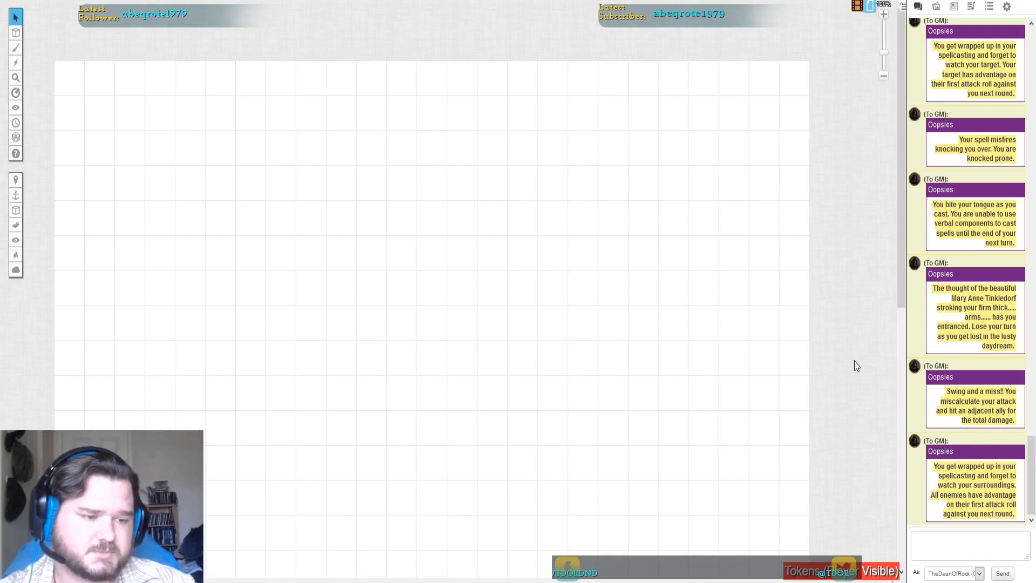
{"action": "mouse_move", "coordinate": [990, 356]}
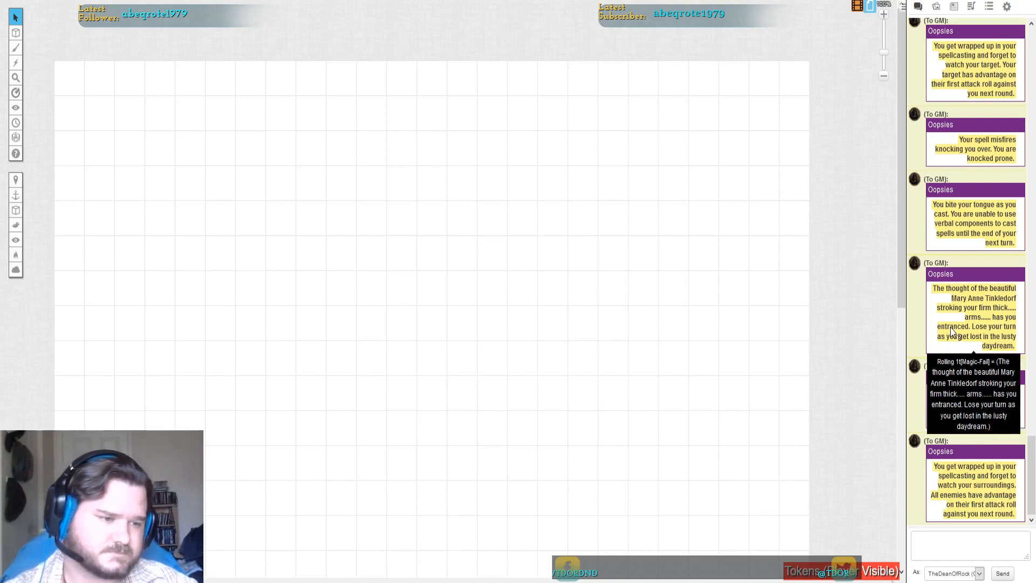
{"action": "mouse_move", "coordinate": [979, 465]}
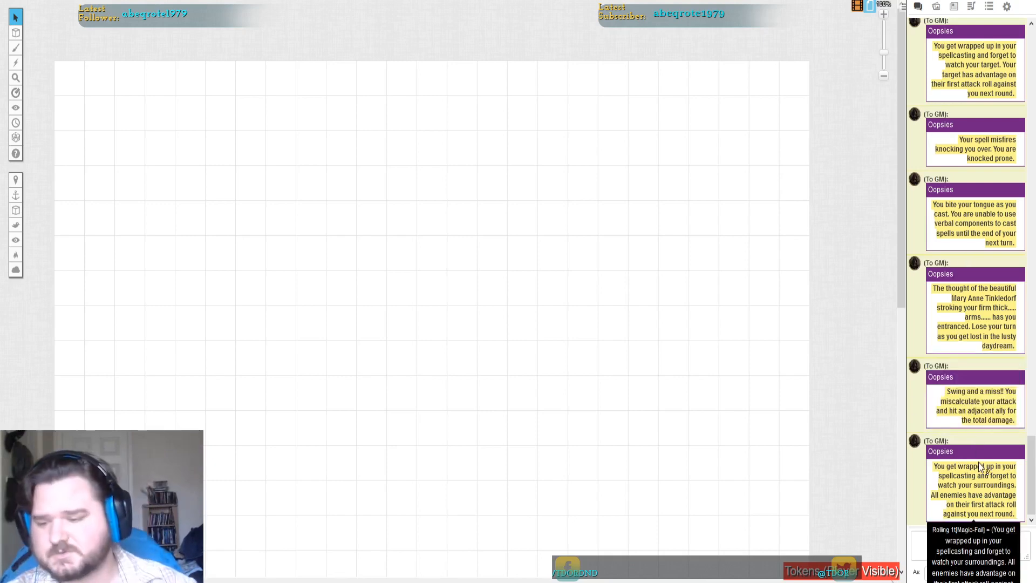
{"action": "mouse_move", "coordinate": [995, 339]}
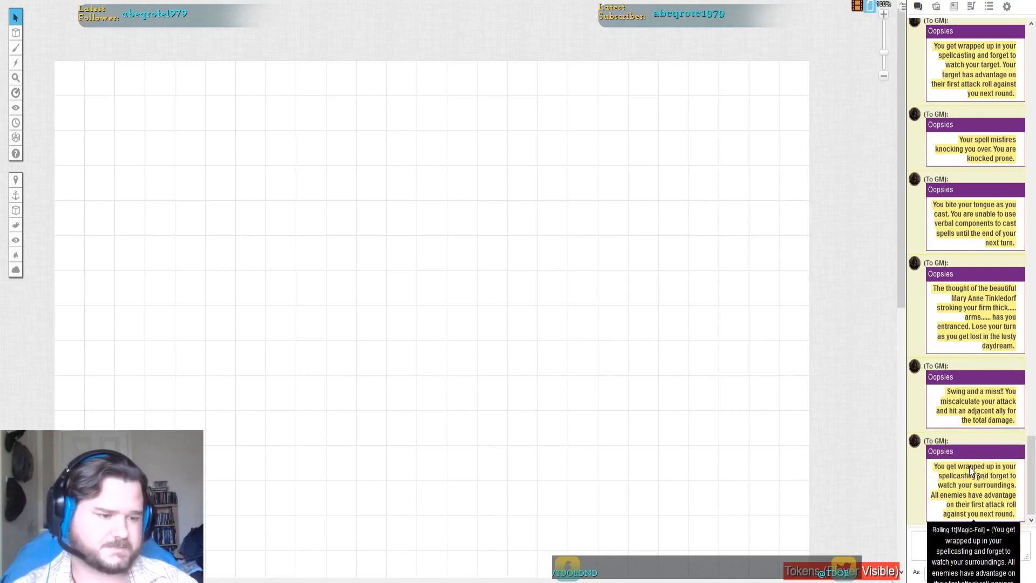
{"action": "scroll", "coordinate": [972, 443], "scroll_direction": "up", "scroll_amount": 10}
{"action": "scroll", "coordinate": [950, 426], "scroll_direction": "down", "scroll_amount": 5}
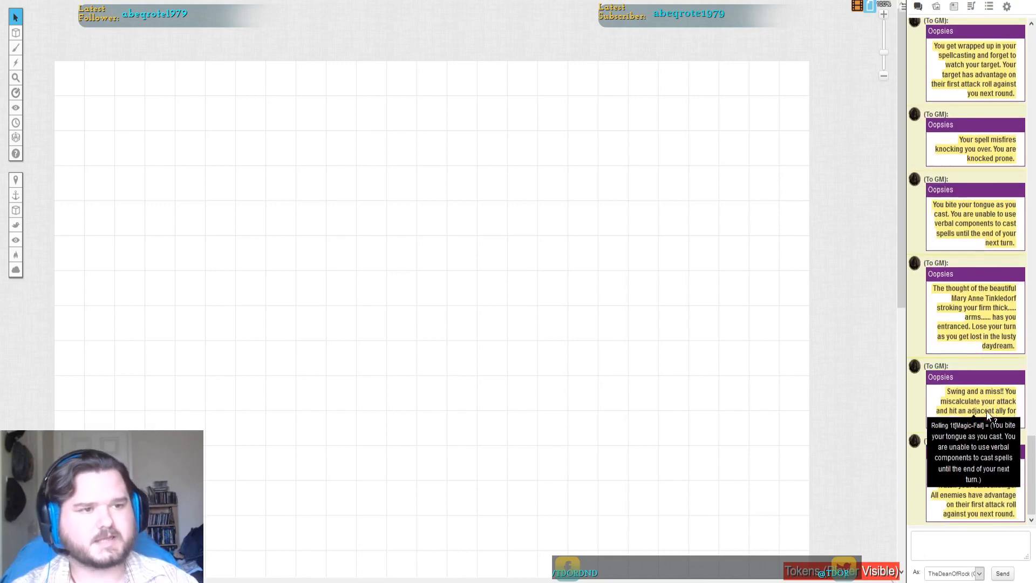
Look through the rollable tables, inspect the gold-loot table's items, and close it with its changes saved.
{"action": "left_click", "coordinate": [988, 6]}
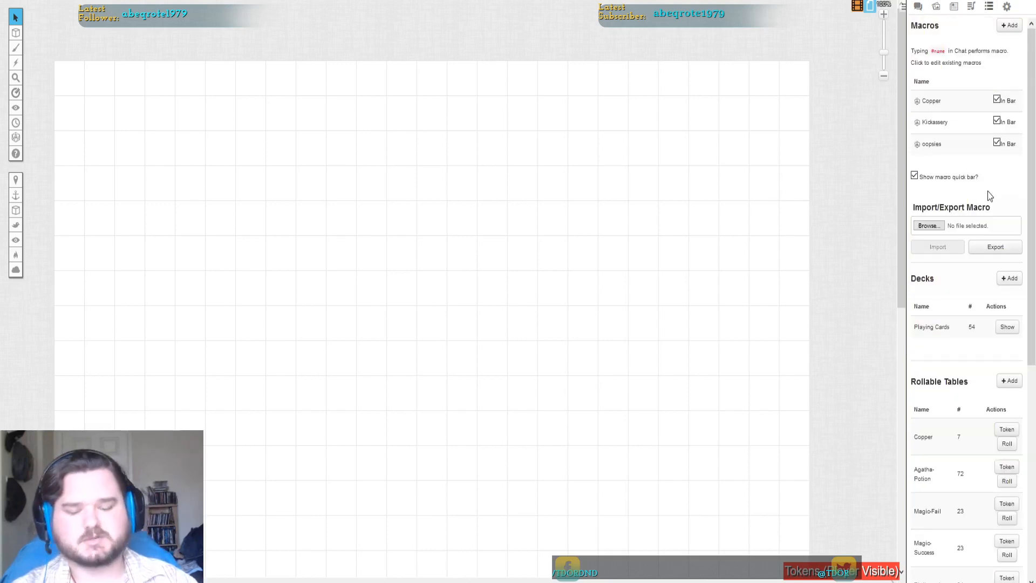
{"action": "scroll", "coordinate": [988, 410], "scroll_direction": "down", "scroll_amount": 5}
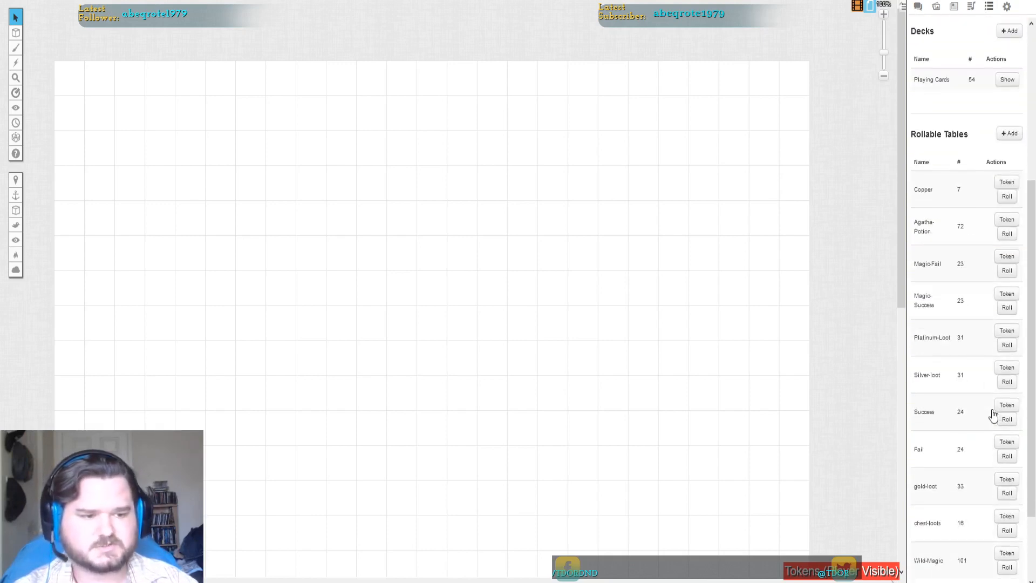
{"action": "scroll", "coordinate": [929, 346], "scroll_direction": "up", "scroll_amount": 4}
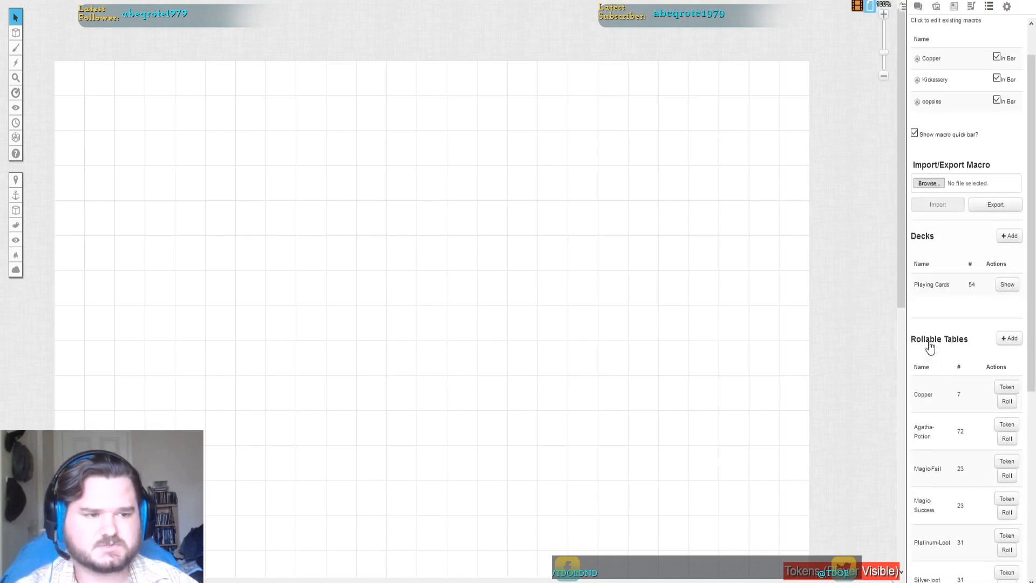
{"action": "scroll", "coordinate": [961, 418], "scroll_direction": "down", "scroll_amount": 5}
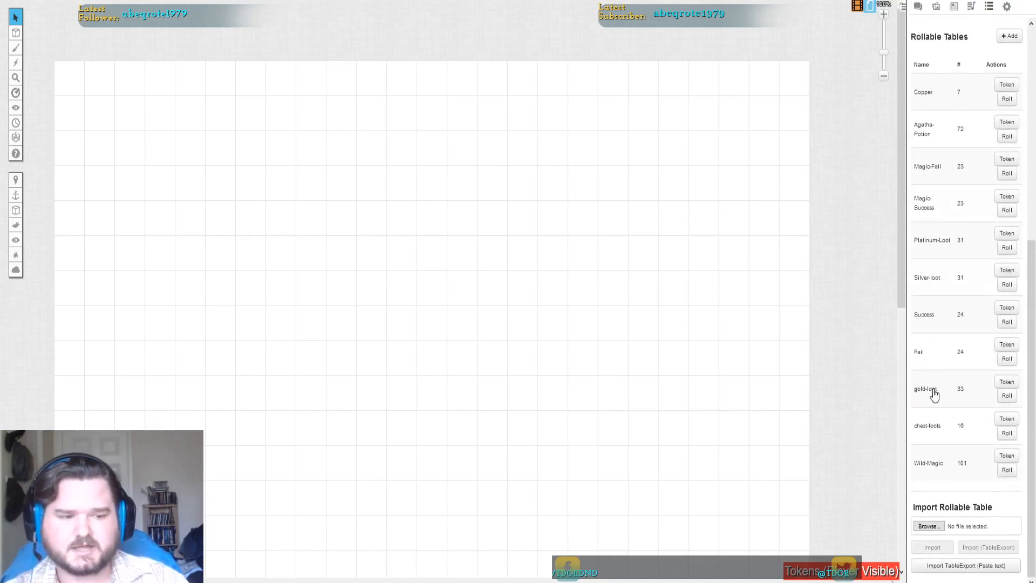
{"action": "left_click", "coordinate": [929, 391]}
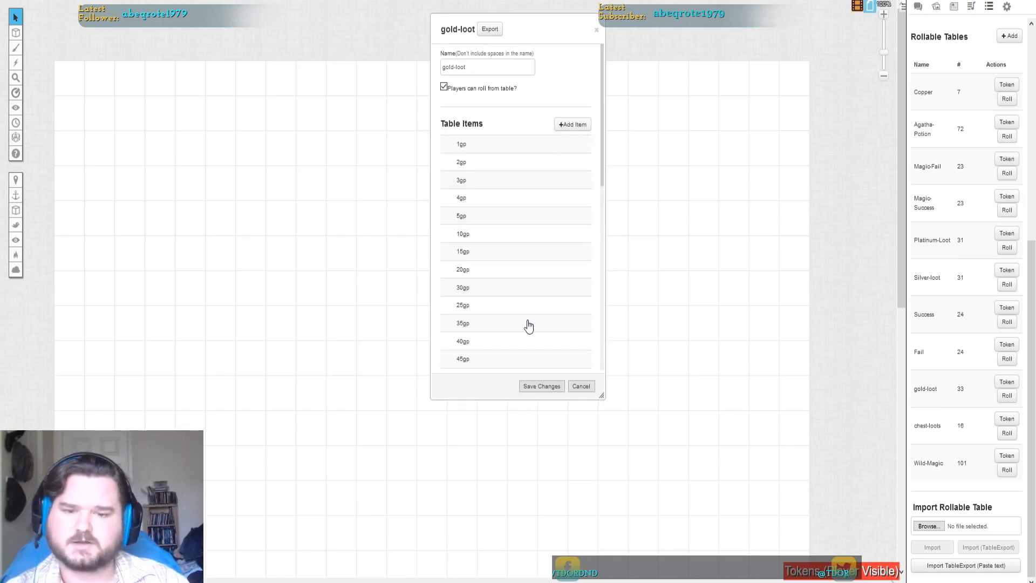
{"action": "left_click", "coordinate": [524, 387]}
{"action": "scroll", "coordinate": [975, 399], "scroll_direction": "up", "scroll_amount": 6}
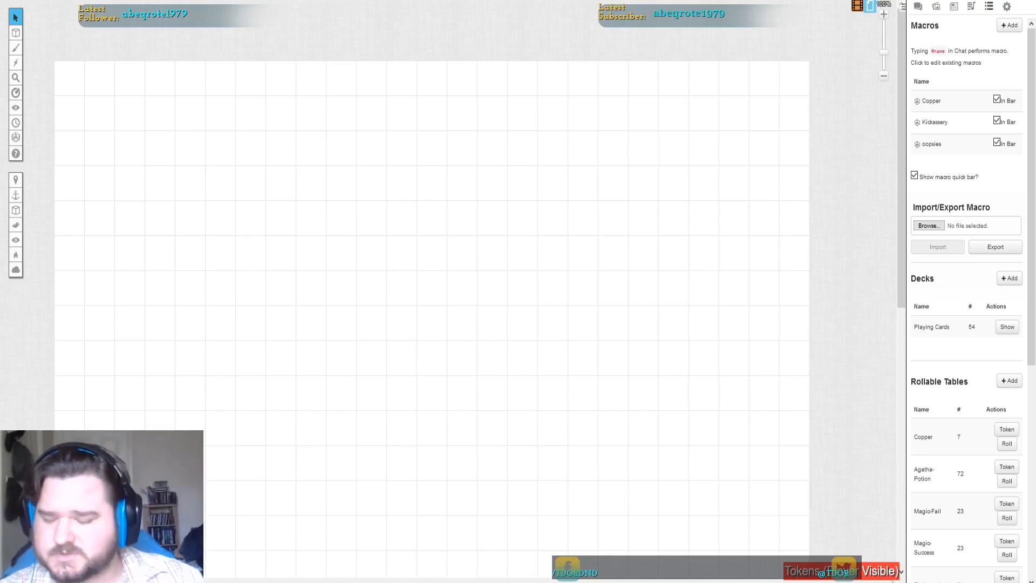
Look through the game settings from the Experimental Features up to the betteR20 options, and return to the chat log.
{"action": "left_click", "coordinate": [1006, 6]}
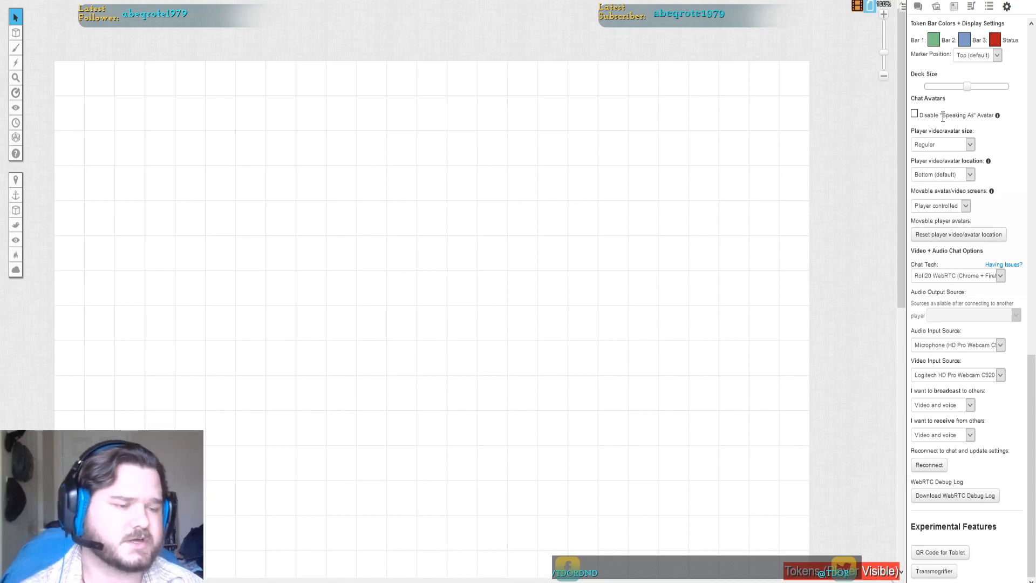
{"action": "scroll", "coordinate": [975, 553], "scroll_direction": "up", "scroll_amount": 3}
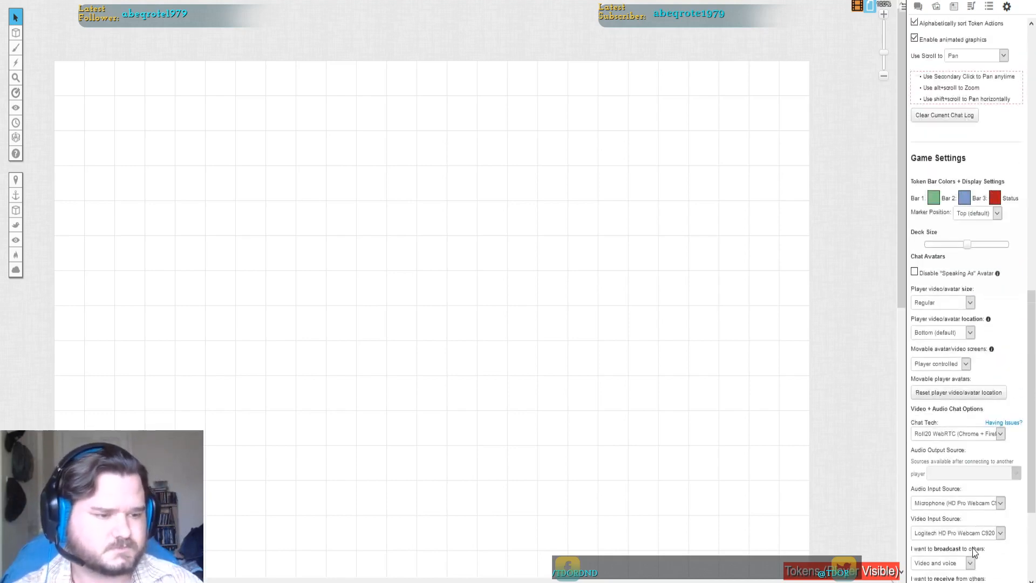
{"action": "scroll", "coordinate": [974, 553], "scroll_direction": "up", "scroll_amount": 12}
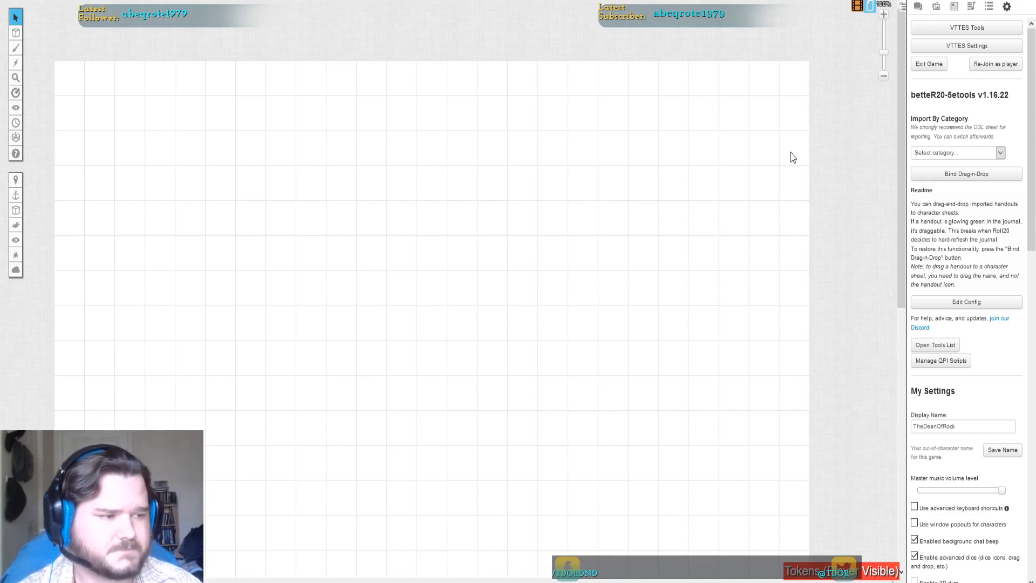
{"action": "left_click", "coordinate": [917, 5]}
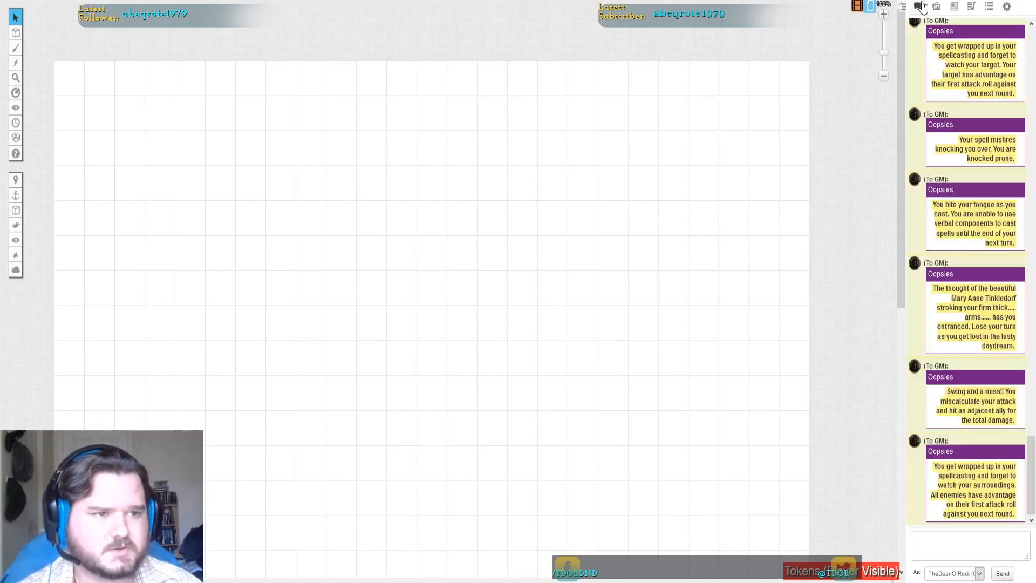